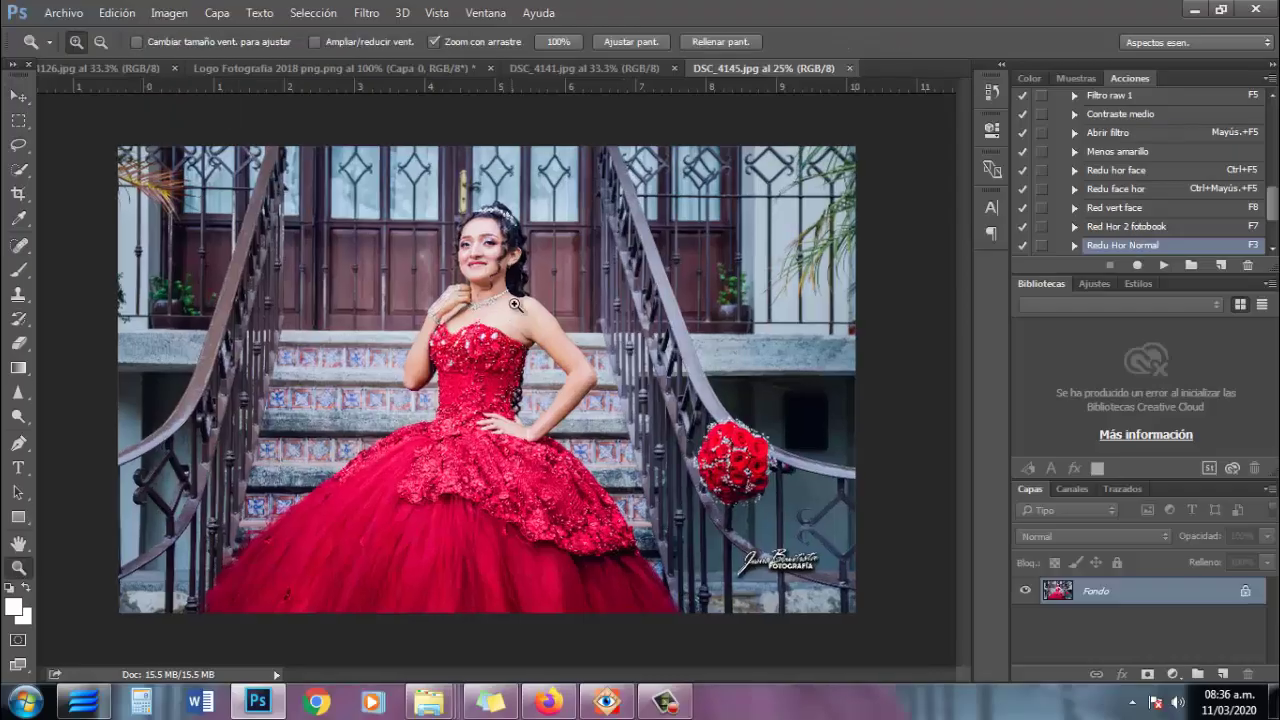
Zoom in on the girl's face in DSC_4145, then zoom back out to the whole photo.
{"action": "left_click", "coordinate": [480, 160]}
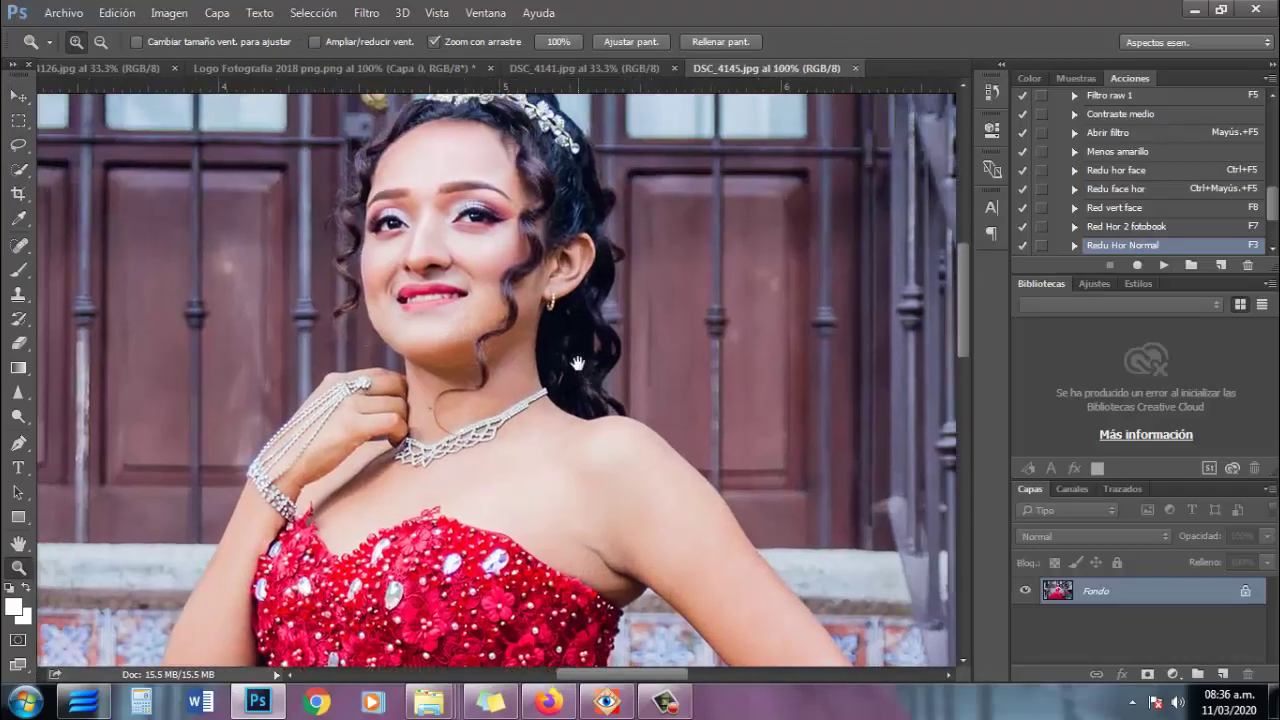
{"action": "left_click", "coordinate": [480, 160], "text": "alt"}
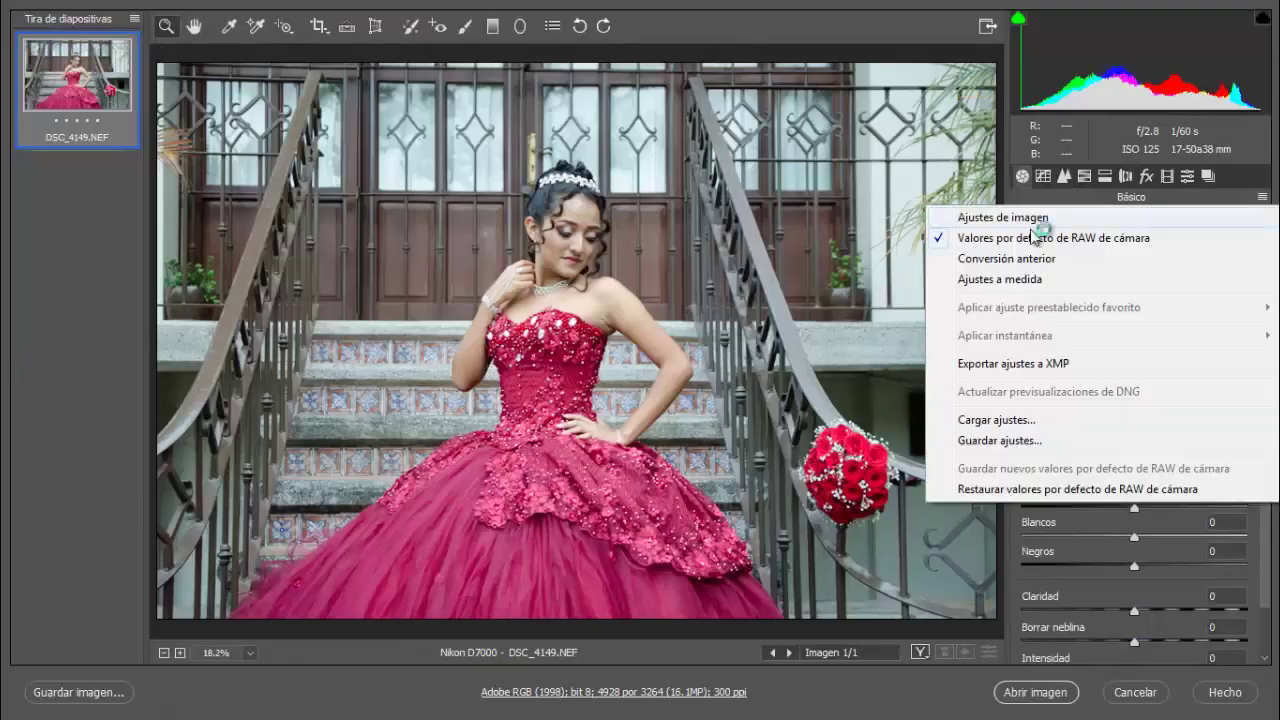
Set DSC_4149.NEF's Camera Raw exposure to +0.30 and lower shadows from +43 to +29.
{"action": "left_click", "coordinate": [925, 178]}
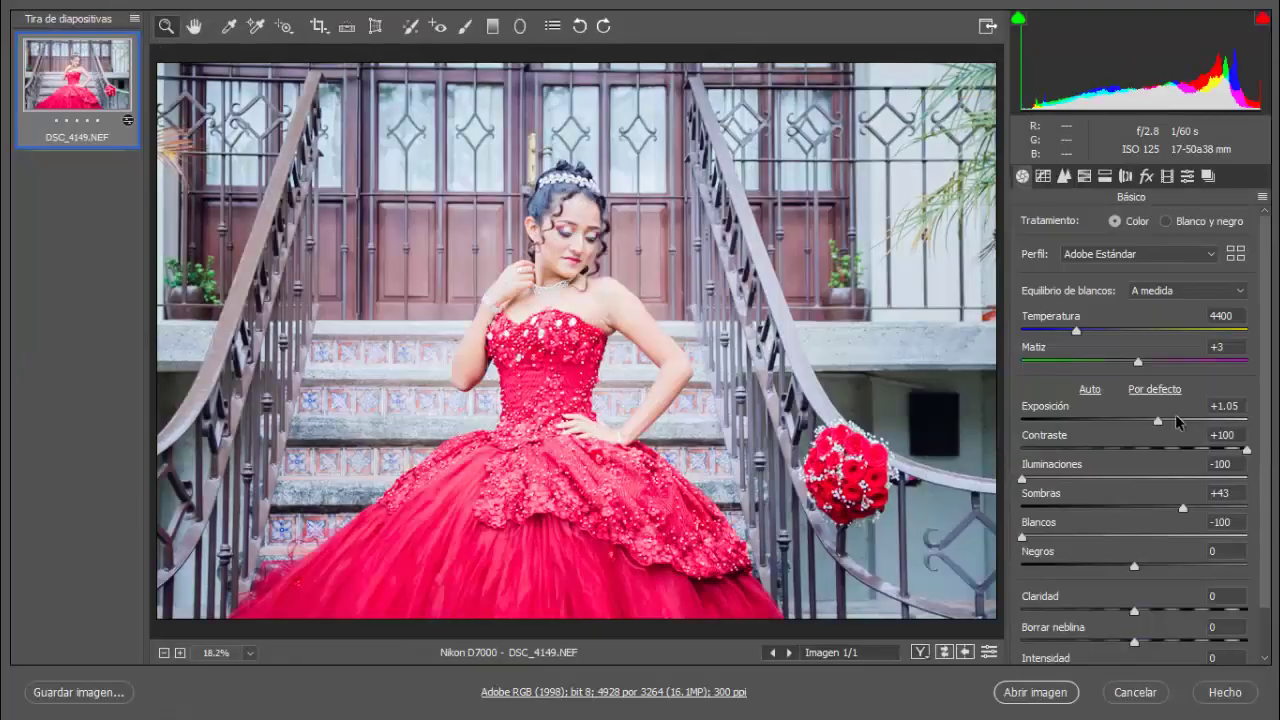
{"action": "left_click_drag", "start_coordinate": [1175, 418], "coordinate": [1145, 436]}
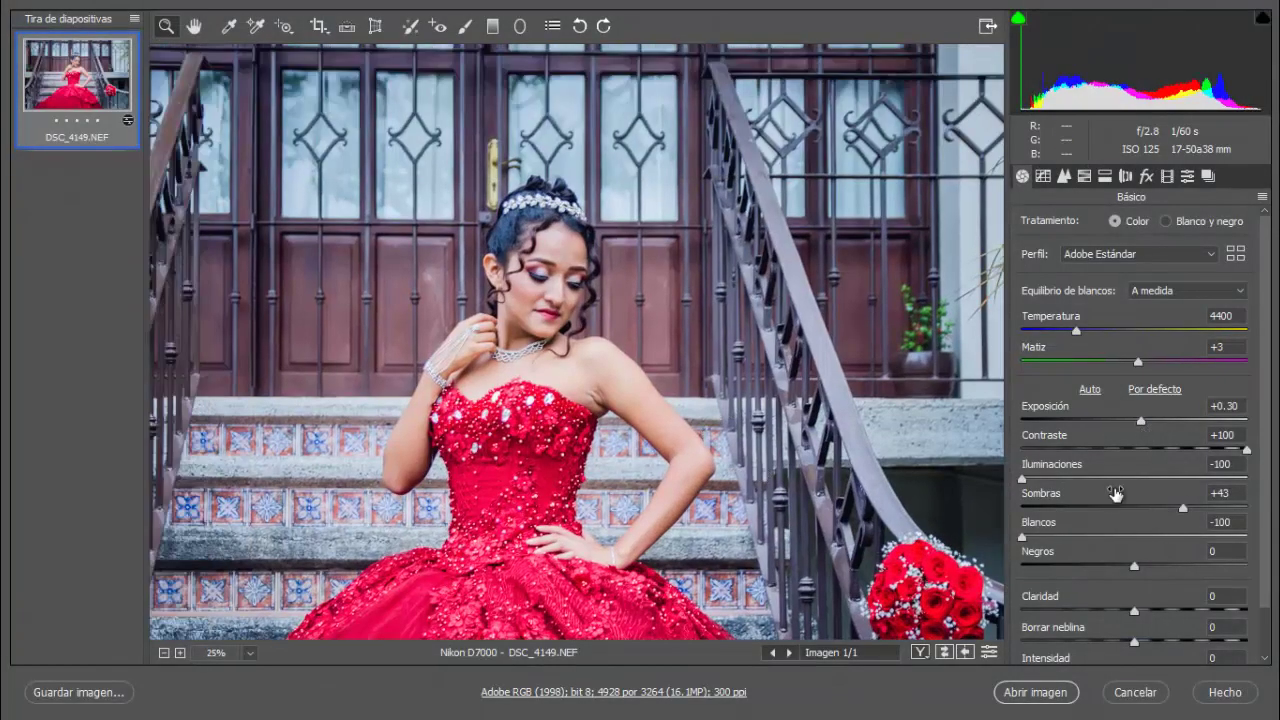
{"action": "left_click_drag", "start_coordinate": [1183, 508], "coordinate": [1166, 508]}
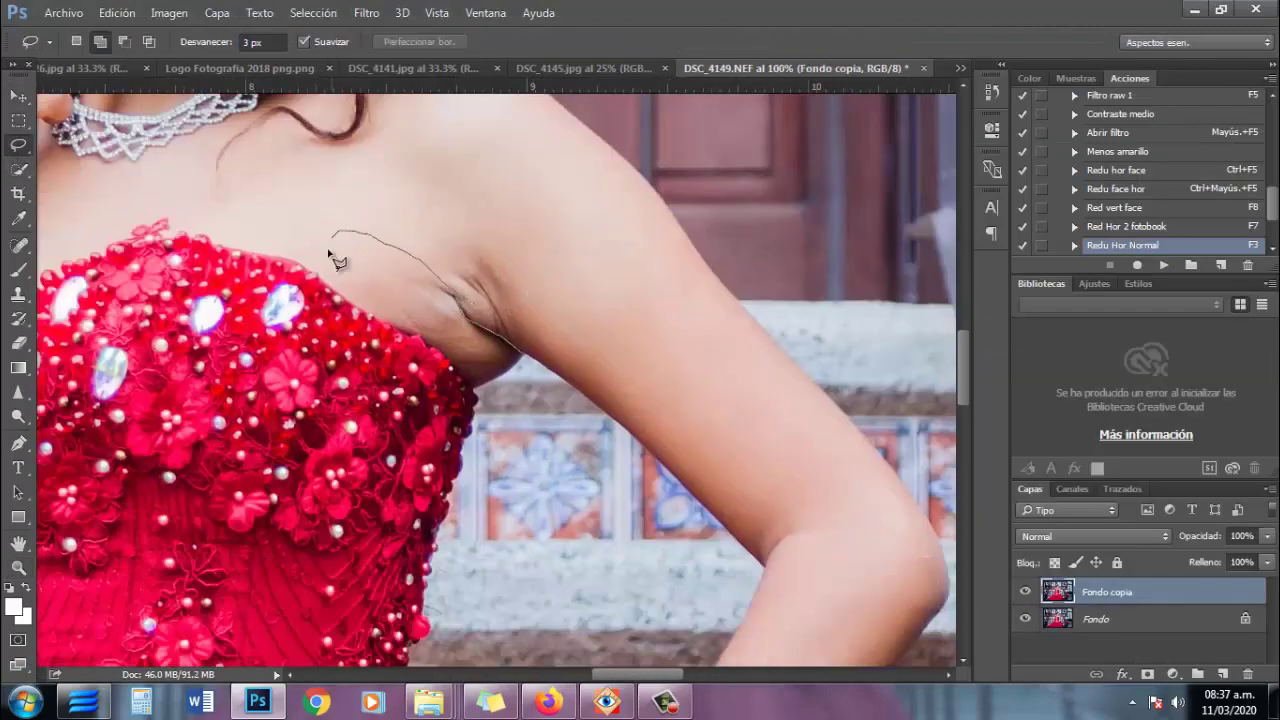
Clone-stamp the lassoed underarm crease with an 84 px brush, then deselect.
{"action": "left_click", "coordinate": [19, 296]}
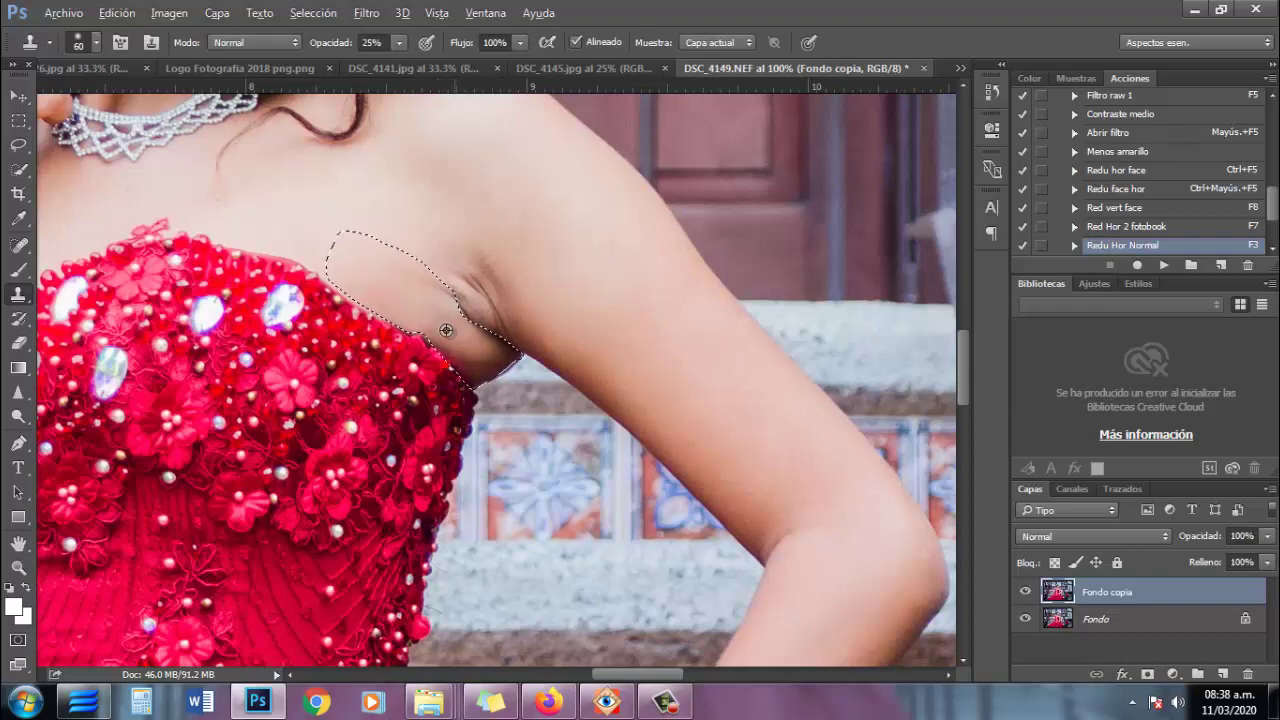
{"action": "left_click", "coordinate": [313, 12]}
{"action": "right_click", "coordinate": [614, 252]}
{"action": "left_click_drag", "start_coordinate": [740, 295], "coordinate": [762, 295]}
{"action": "key", "text": "Return"}
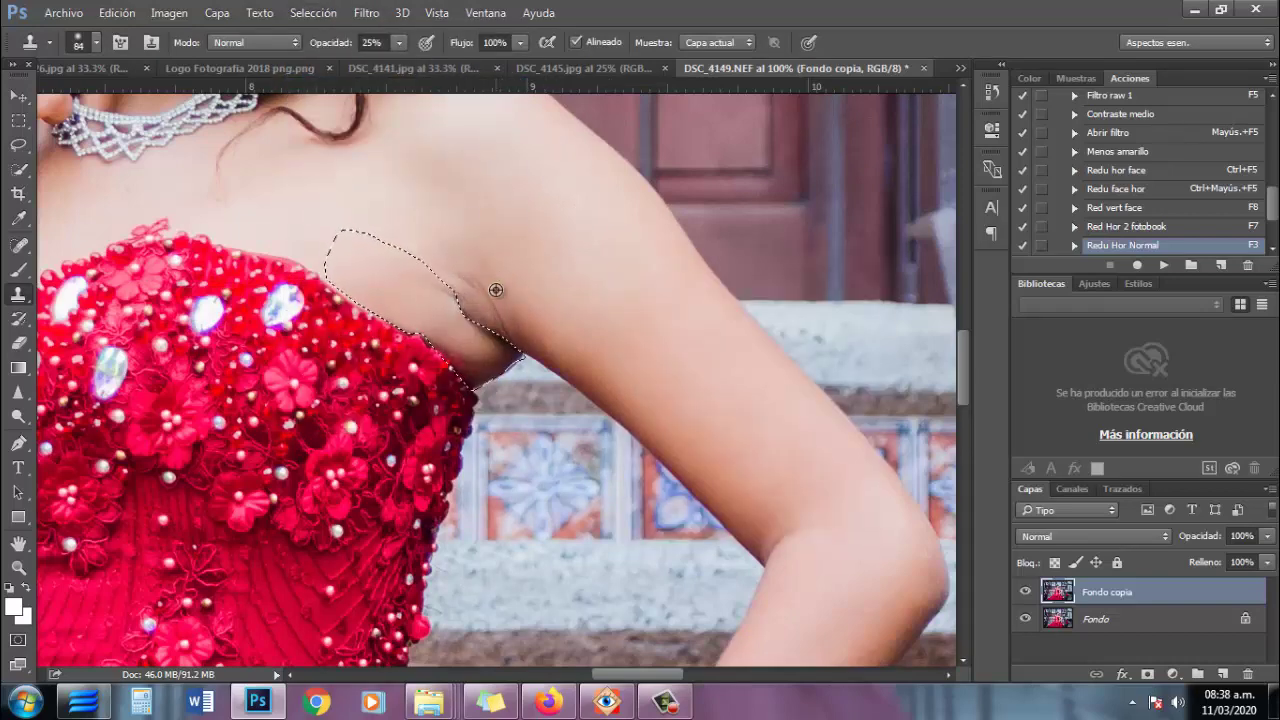
{"action": "key", "text": "ctrl+d"}
Zoom out to the whole face, compare with the original, and shrink the clone brush to 59.
{"action": "key", "text": "z"}
{"action": "left_click", "coordinate": [537, 351], "text": "alt"}
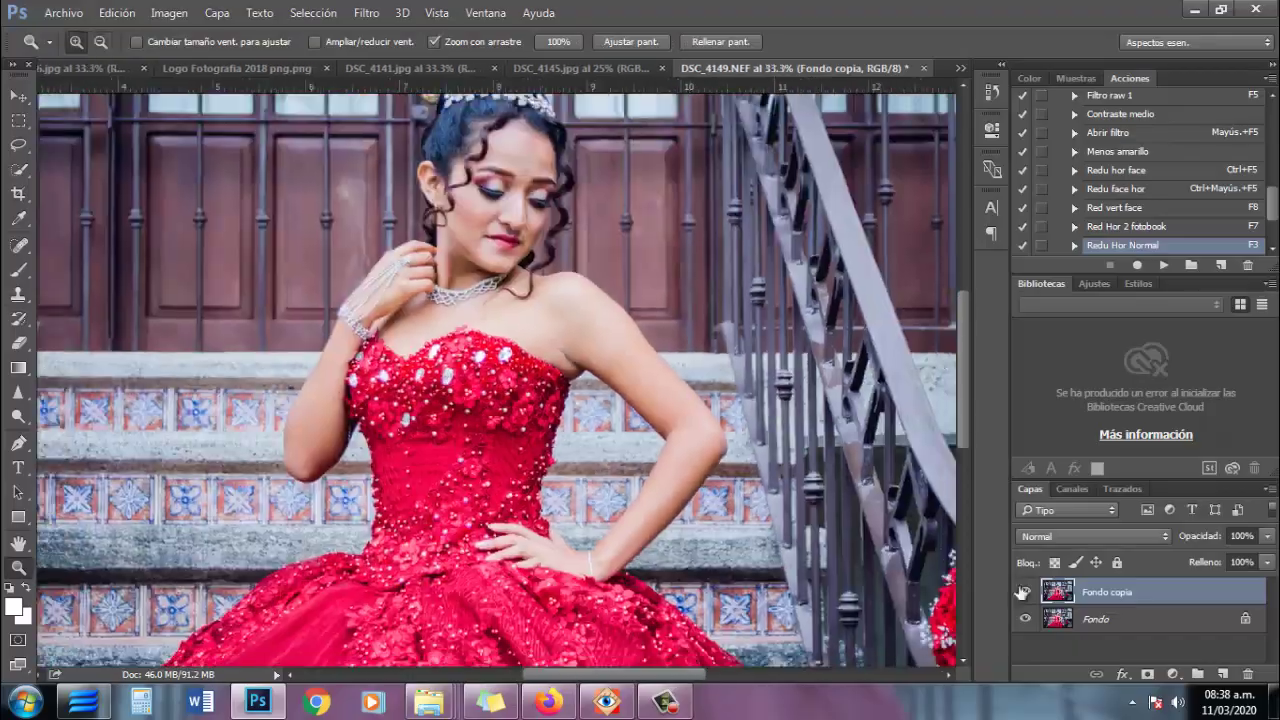
{"action": "left_click", "coordinate": [533, 175]}
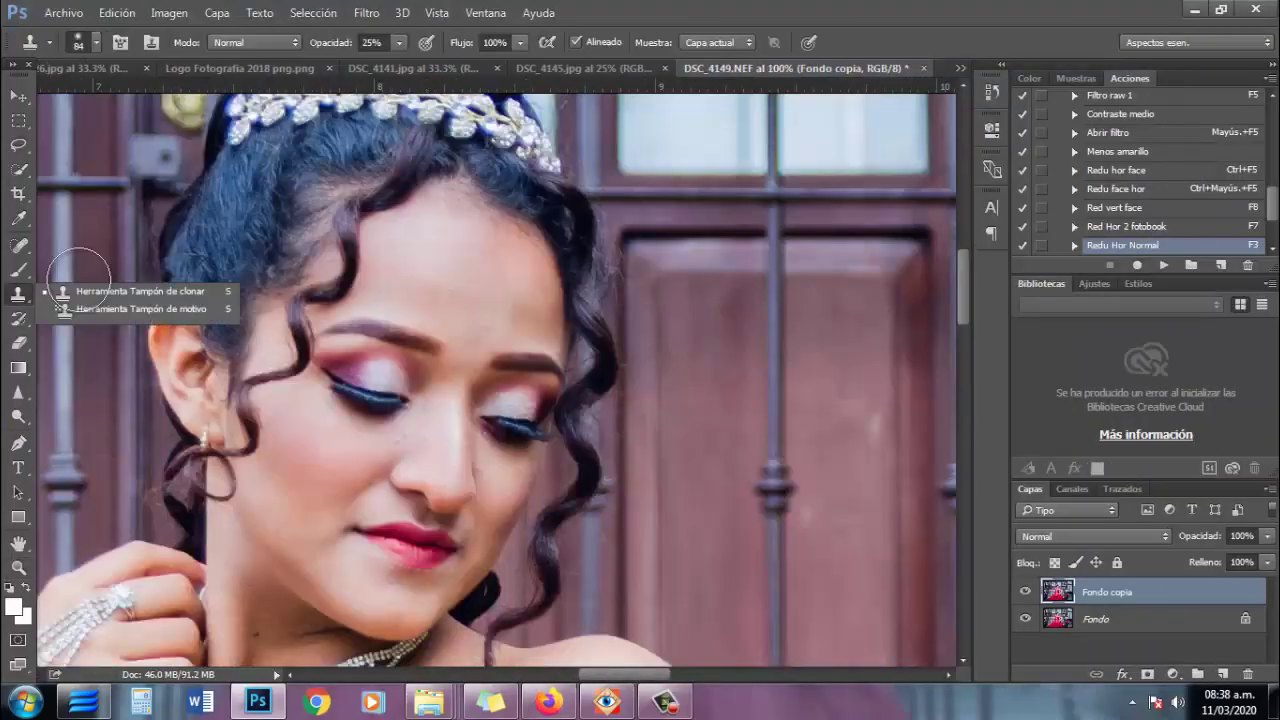
{"action": "key", "text": "Return"}
{"action": "key", "text": "bracketleft"}
{"action": "key", "text": "bracketleft"}
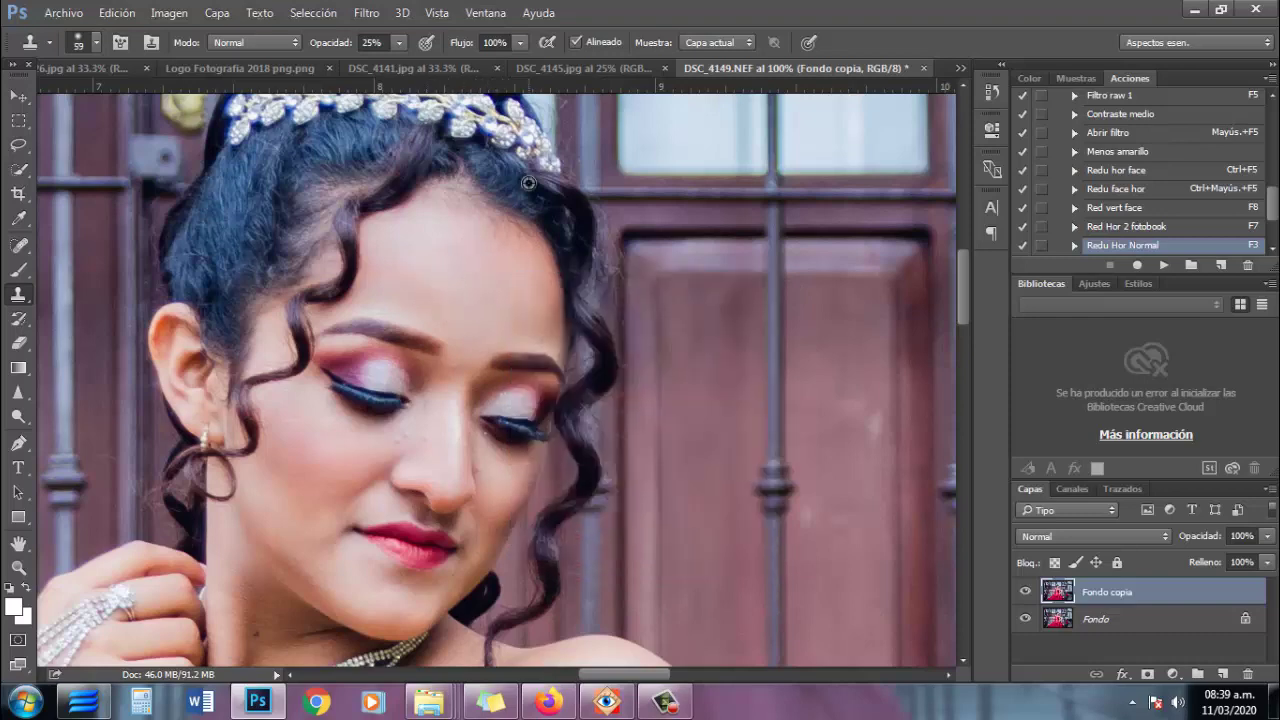
{"action": "right_click", "coordinate": [568, 369]}
Spot-heal small facial blemishes, zoom out to check, and run the F3 flatten action.
{"action": "key", "text": "j"}
{"action": "right_click", "coordinate": [498, 443]}
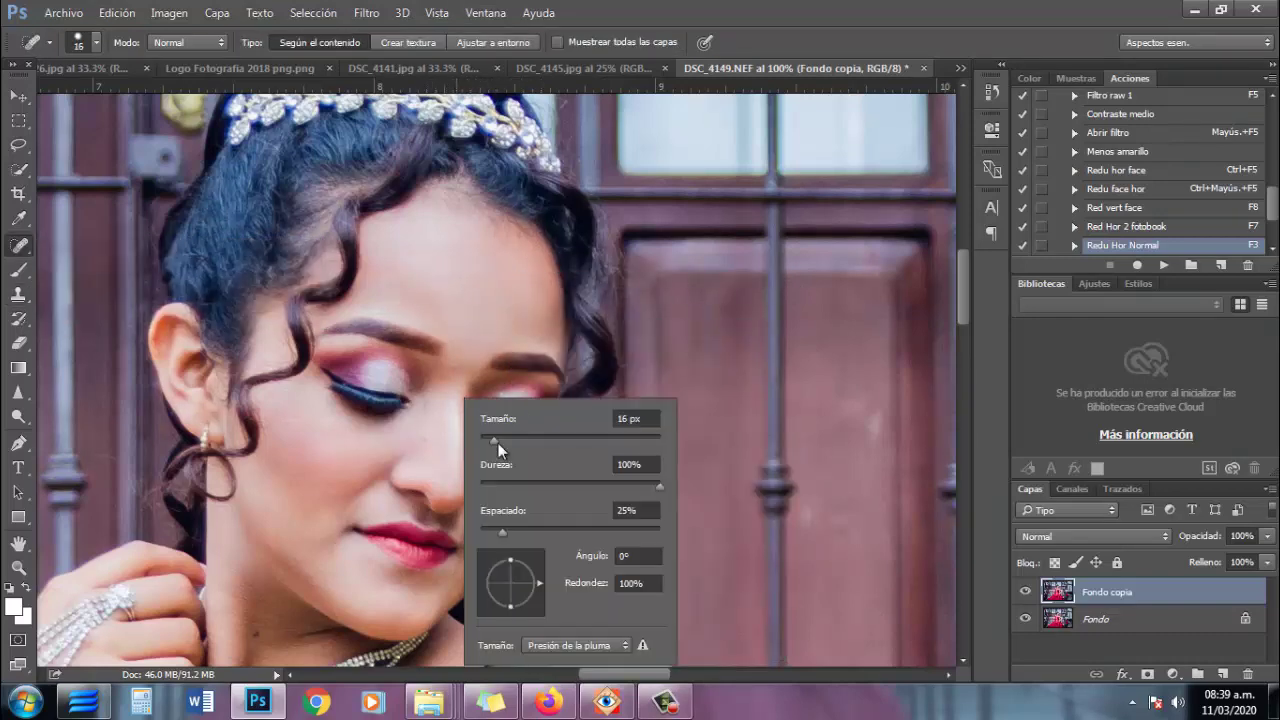
{"action": "key", "text": "Escape"}
{"action": "key", "text": "z"}
{"action": "key", "text": "ctrl+minus"}
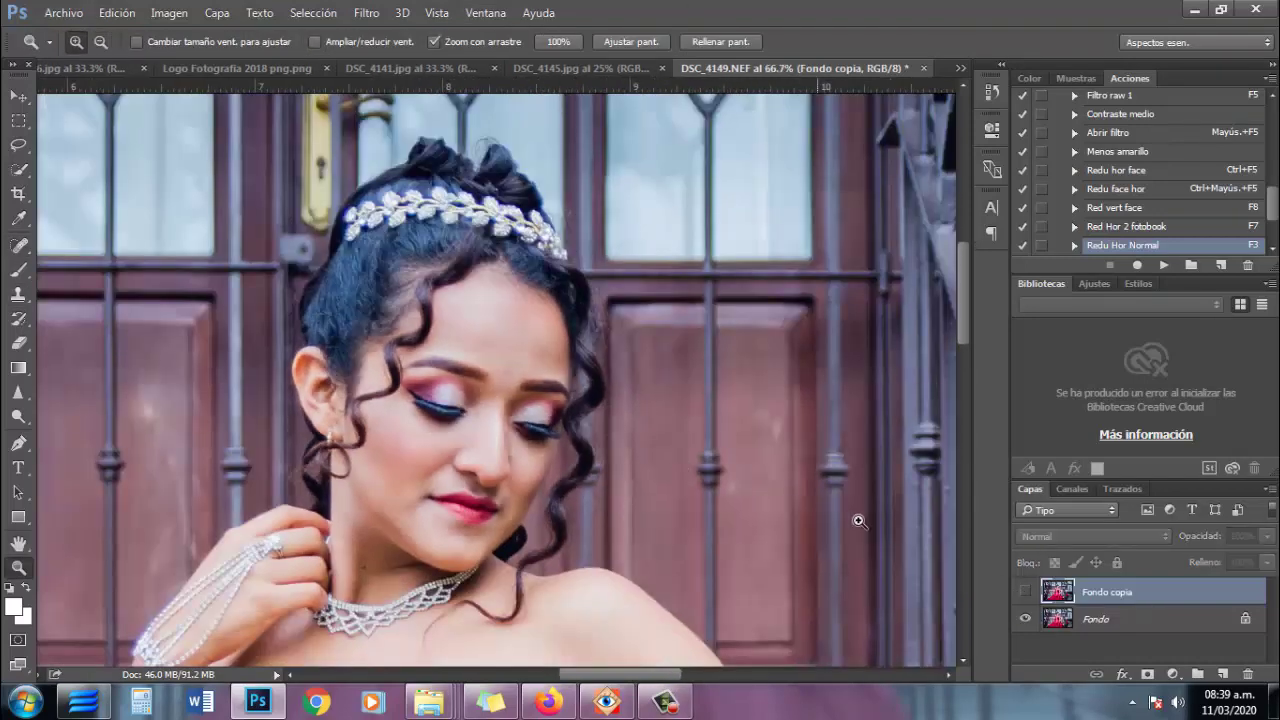
{"action": "key", "text": "F3"}
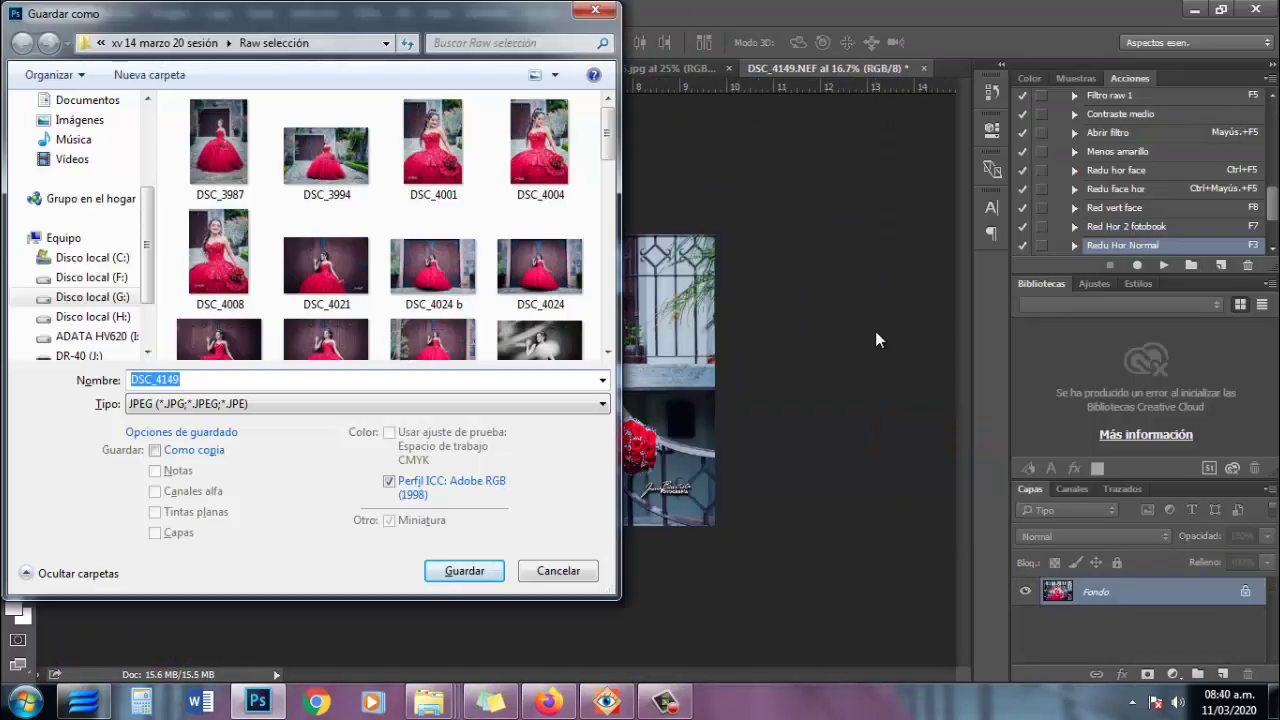
Save DSC_4149 as JPEG and duplicate its background layer.
{"action": "key", "text": "Return"}
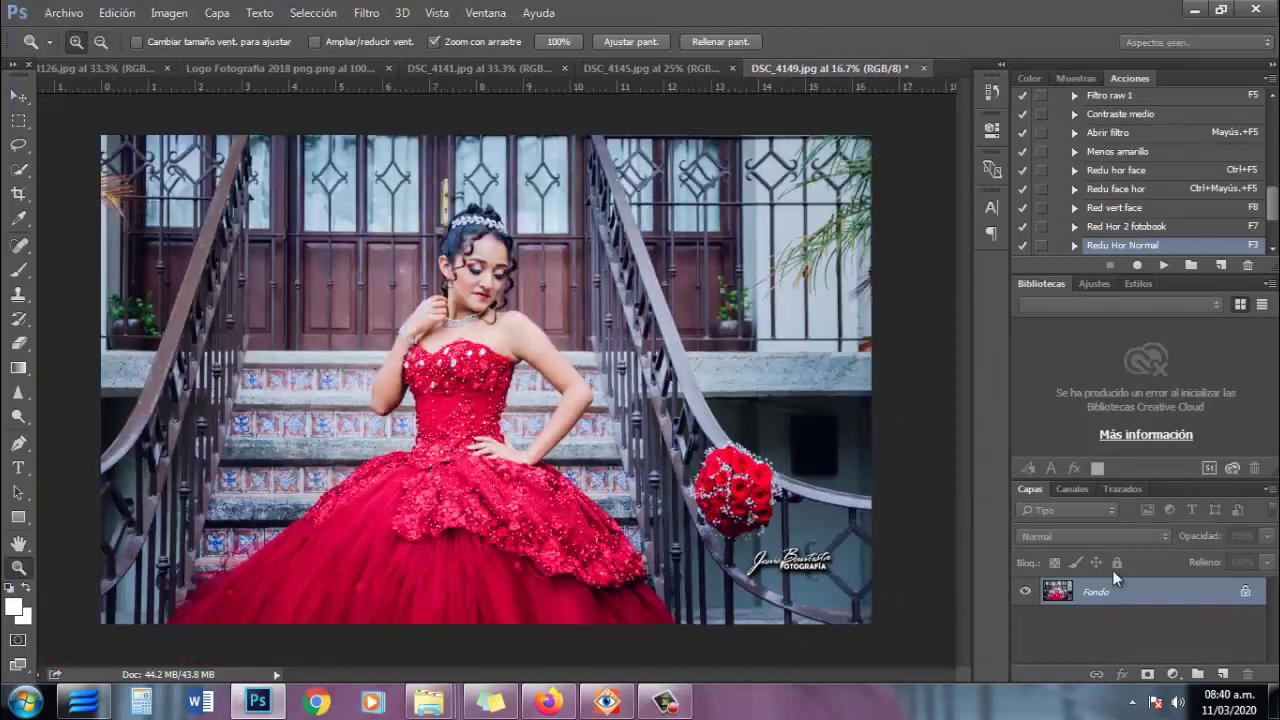
{"action": "left_click_drag", "start_coordinate": [1100, 591], "coordinate": [1222, 673]}
{"action": "left_click", "coordinate": [735, 490]}
Set a 158 px eraser and run the By N action to make the copy black and white.
{"action": "left_click", "coordinate": [18, 343]}
{"action": "right_click", "coordinate": [706, 333]}
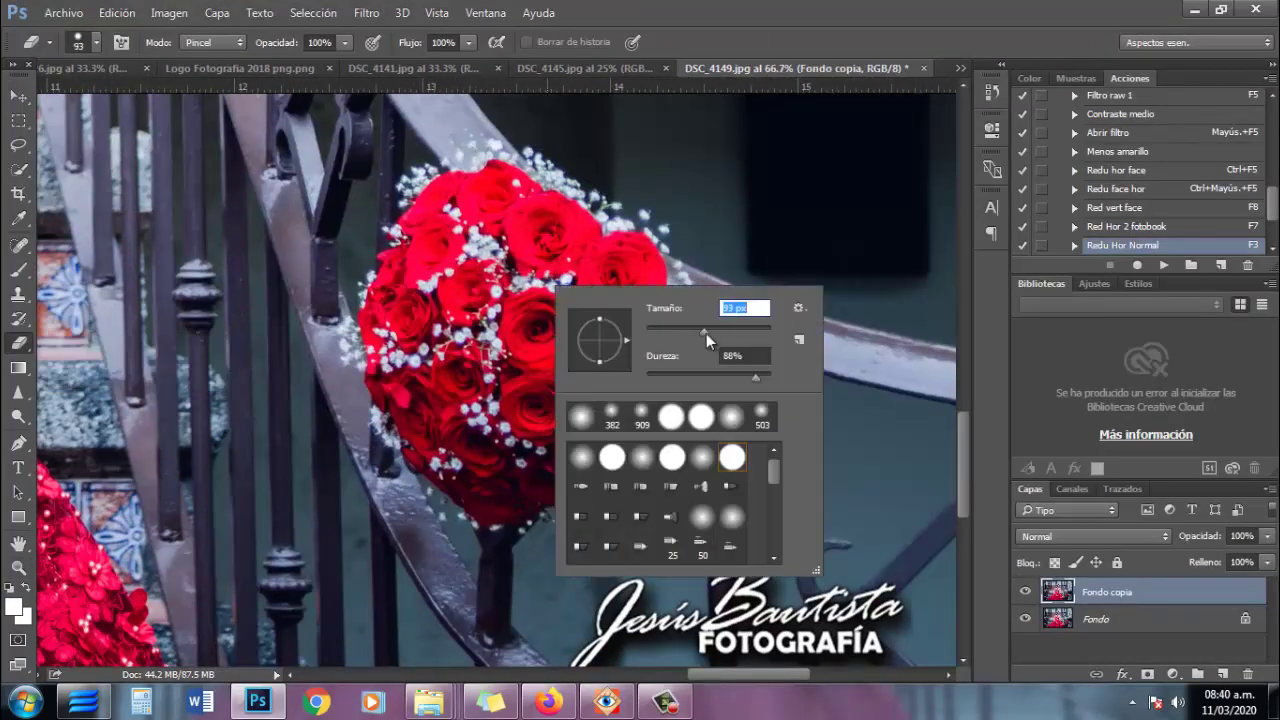
{"action": "left_click_drag", "start_coordinate": [706, 333], "coordinate": [718, 333]}
{"action": "key", "text": "Return"}
{"action": "left_click", "coordinate": [1097, 132]}
{"action": "left_click", "coordinate": [1164, 265]}
Erase the grey copy over the bouquet to reveal its red, refining with a 57 px eraser.
{"action": "mouse_move", "coordinate": [480, 210]}
{"action": "left_mouse_down"}
{"action": "mouse_move", "coordinate": [450, 400]}
{"action": "mouse_move", "coordinate": [609, 420]}
{"action": "left_mouse_up"}
{"action": "right_click", "coordinate": [712, 250]}
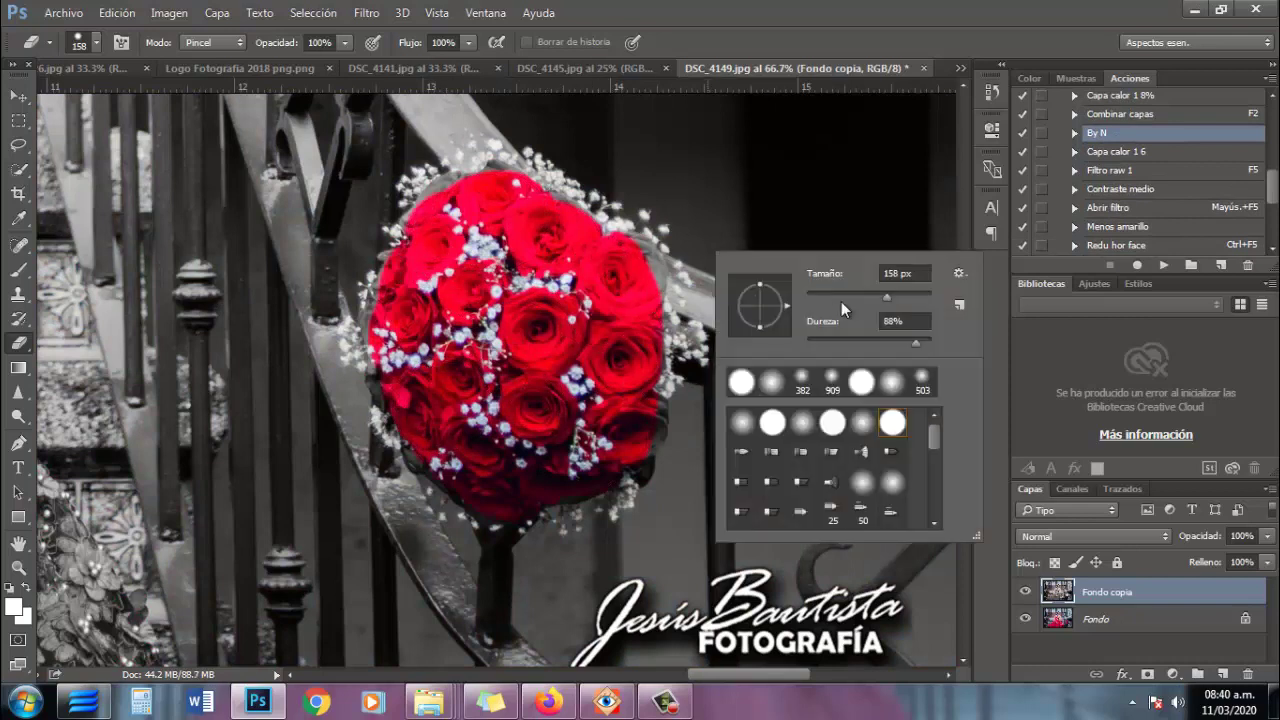
{"action": "left_click_drag", "start_coordinate": [790, 287], "coordinate": [750, 287]}
{"action": "key", "text": "Return"}
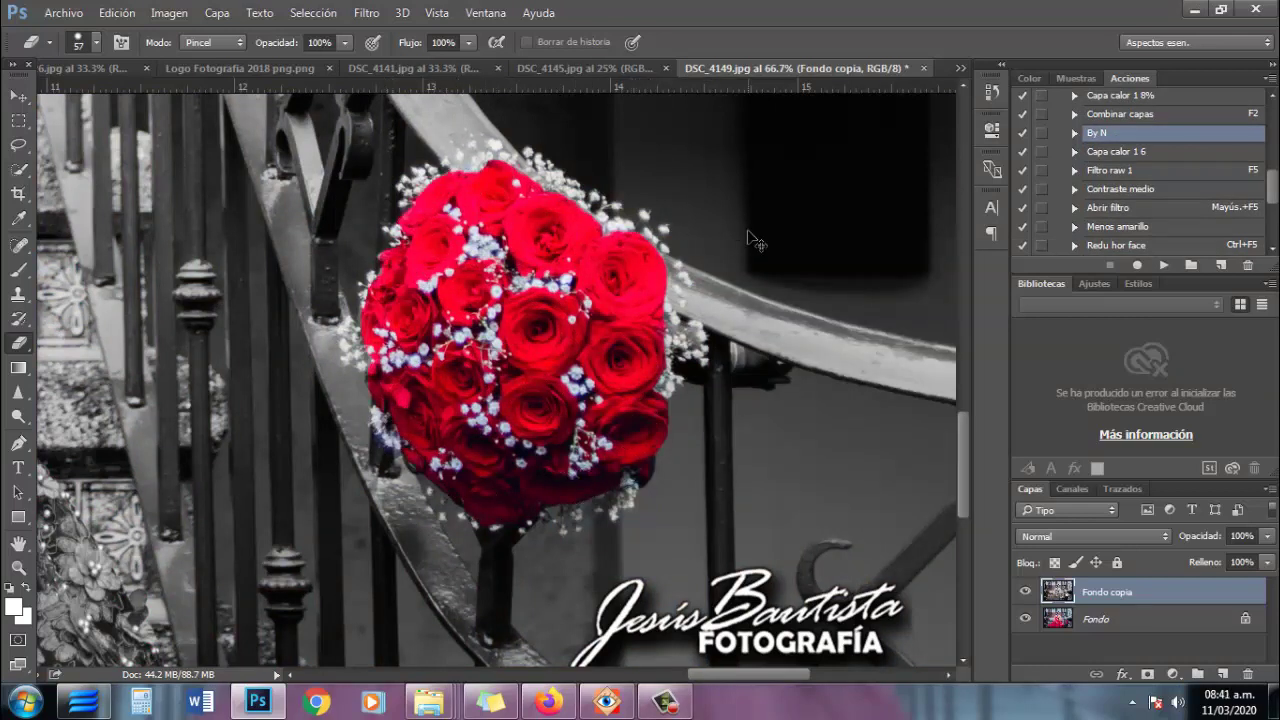
Flatten and save the black-and-white DSC_4149 bn.jpg, then open DSC_4151.NEF through Camera Raw.
{"action": "key", "text": "z"}
{"action": "key", "text": "ctrl+minus"}
{"action": "key", "text": "ctrl+minus"}
{"action": "key", "text": "ctrl+minus"}
{"action": "key", "text": "ctrl+minus"}
{"action": "key", "text": "F2"}
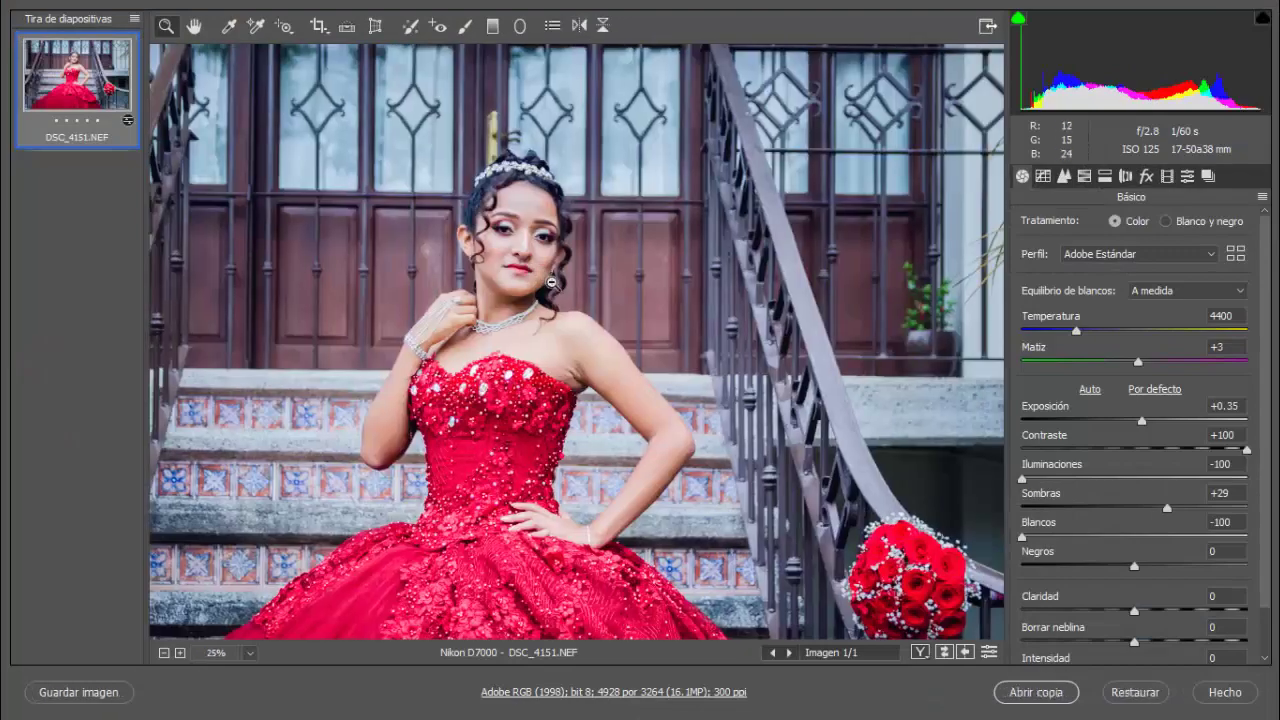
{"action": "left_click", "coordinate": [1121, 421]}
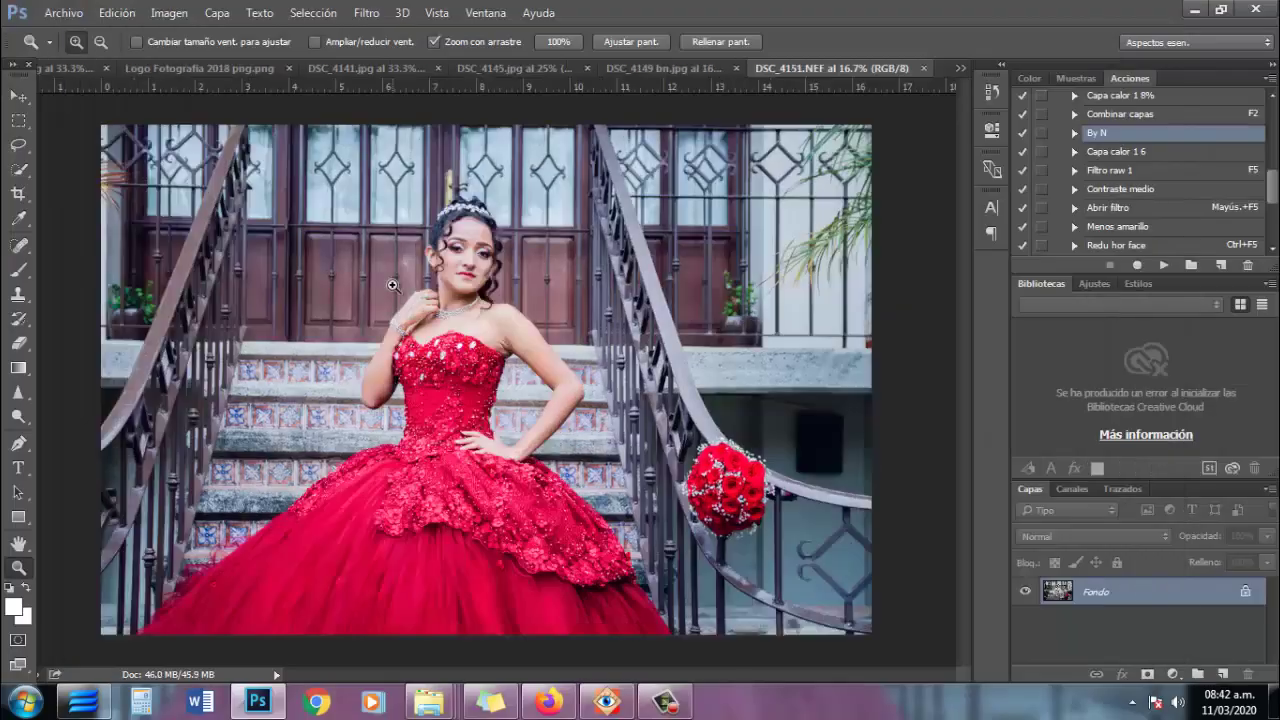
{"action": "left_click", "coordinate": [393, 286]}
{"action": "right_click", "coordinate": [18, 416]}
Zoom to 100% on DSC_4151's face and clone-stamp the skin at 33% opacity.
{"action": "left_click", "coordinate": [110, 414]}
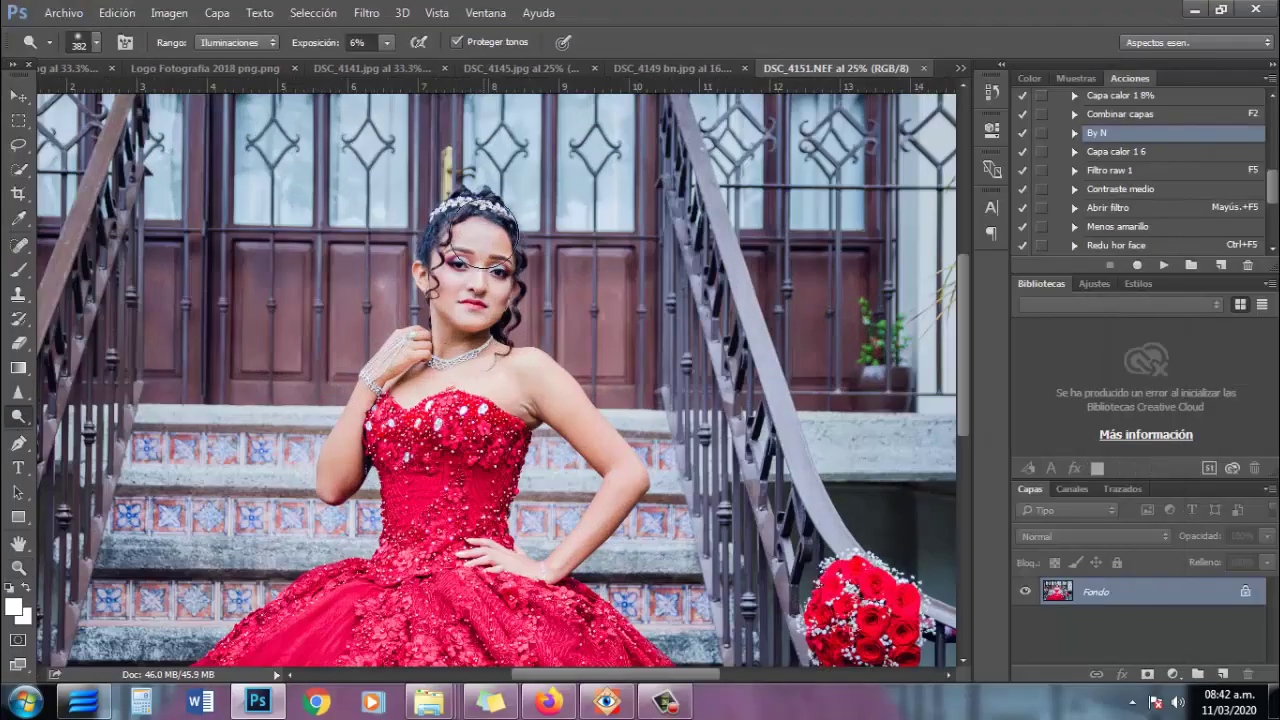
{"action": "left_click", "coordinate": [18, 567]}
{"action": "left_click", "coordinate": [440, 250]}
{"action": "left_click", "coordinate": [520, 300]}
{"action": "key", "text": "s"}
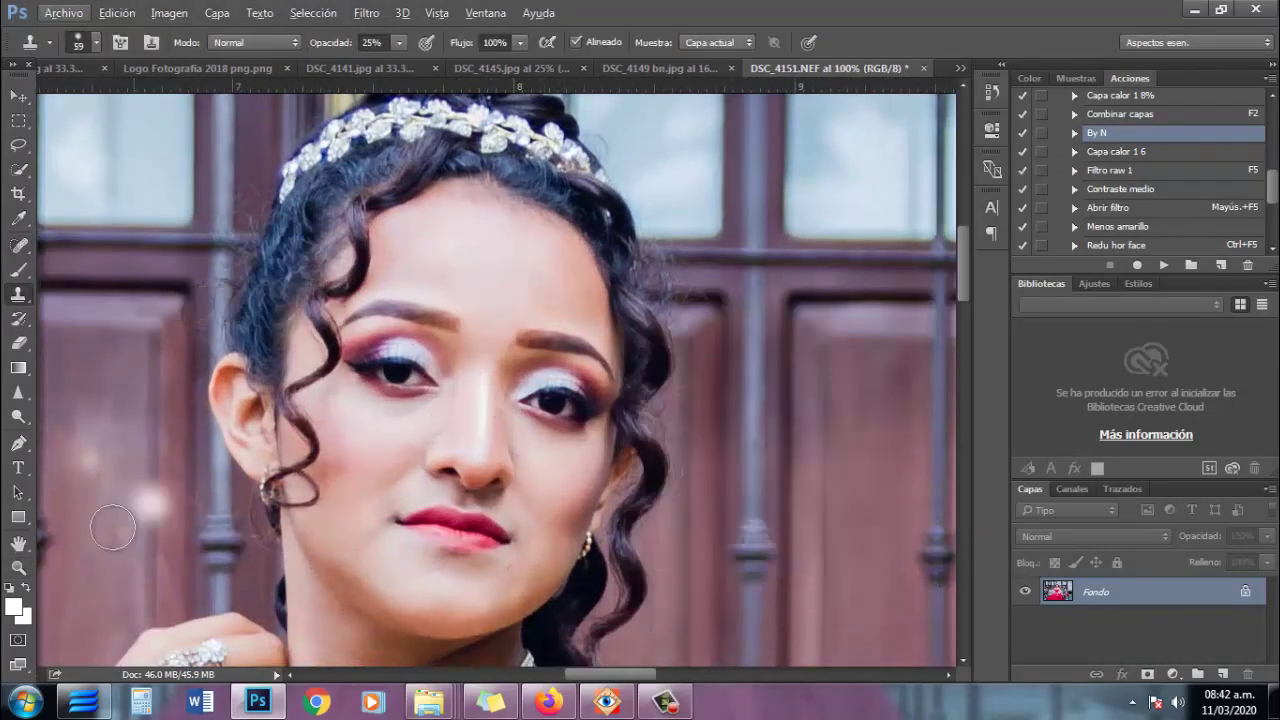
{"action": "scroll", "coordinate": [113, 528], "scroll_direction": "down", "scroll_amount": 3}
{"action": "scroll", "coordinate": [465, 179], "scroll_direction": "up", "scroll_amount": 3}
{"action": "key", "text": "3"}
{"action": "key", "text": "3"}
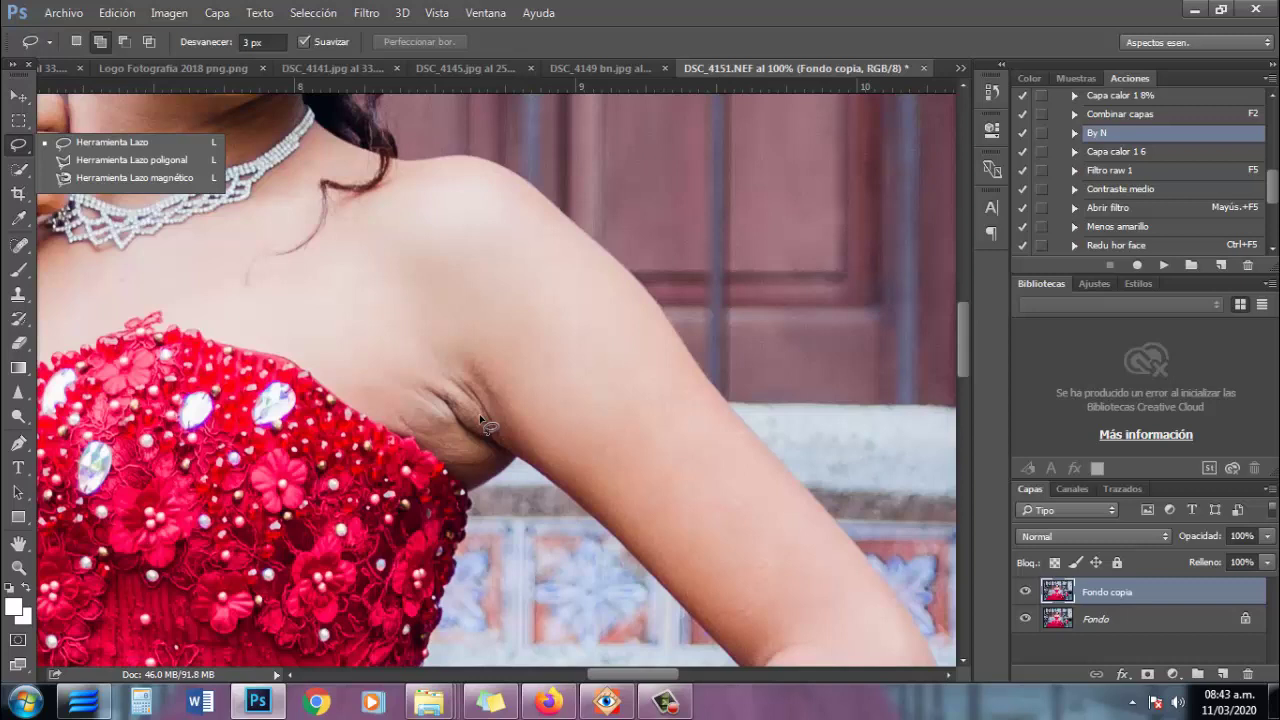
Lasso and clone the underarm smooth with a 139 px brush, then play the glowing watermark action.
{"action": "left_click_drag", "start_coordinate": [512, 458], "coordinate": [463, 485]}
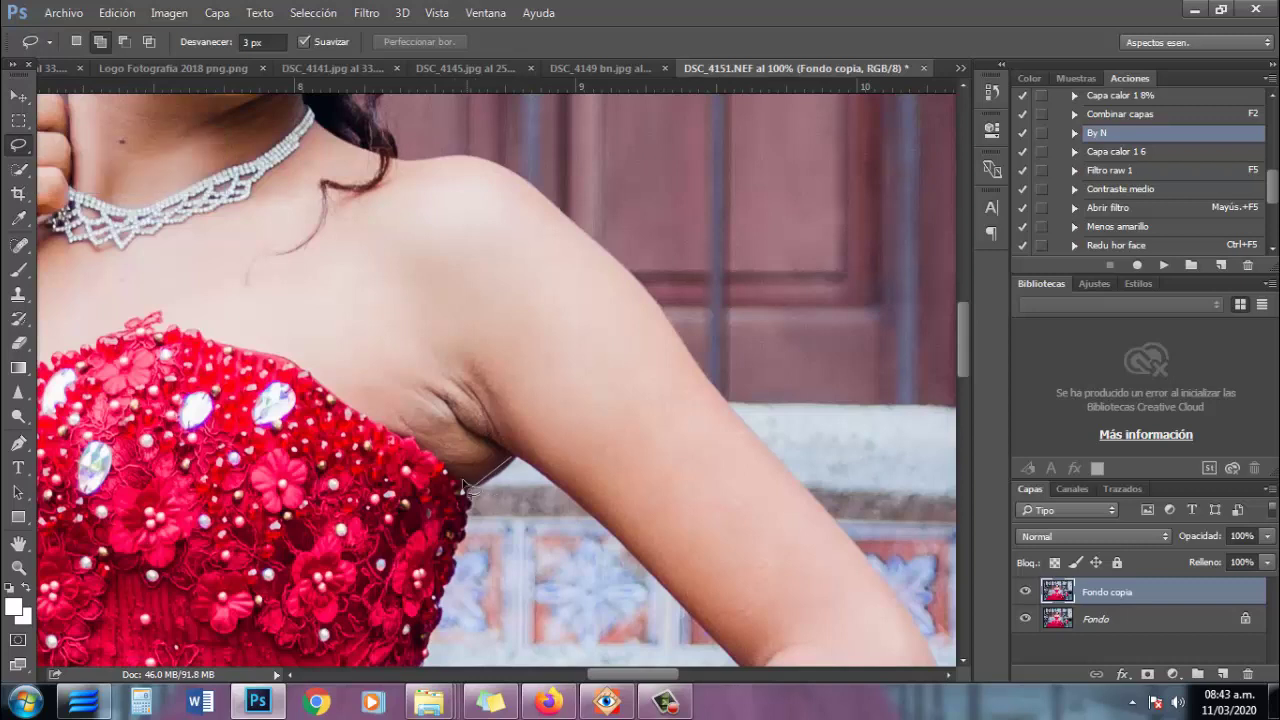
{"action": "left_click", "coordinate": [18, 294]}
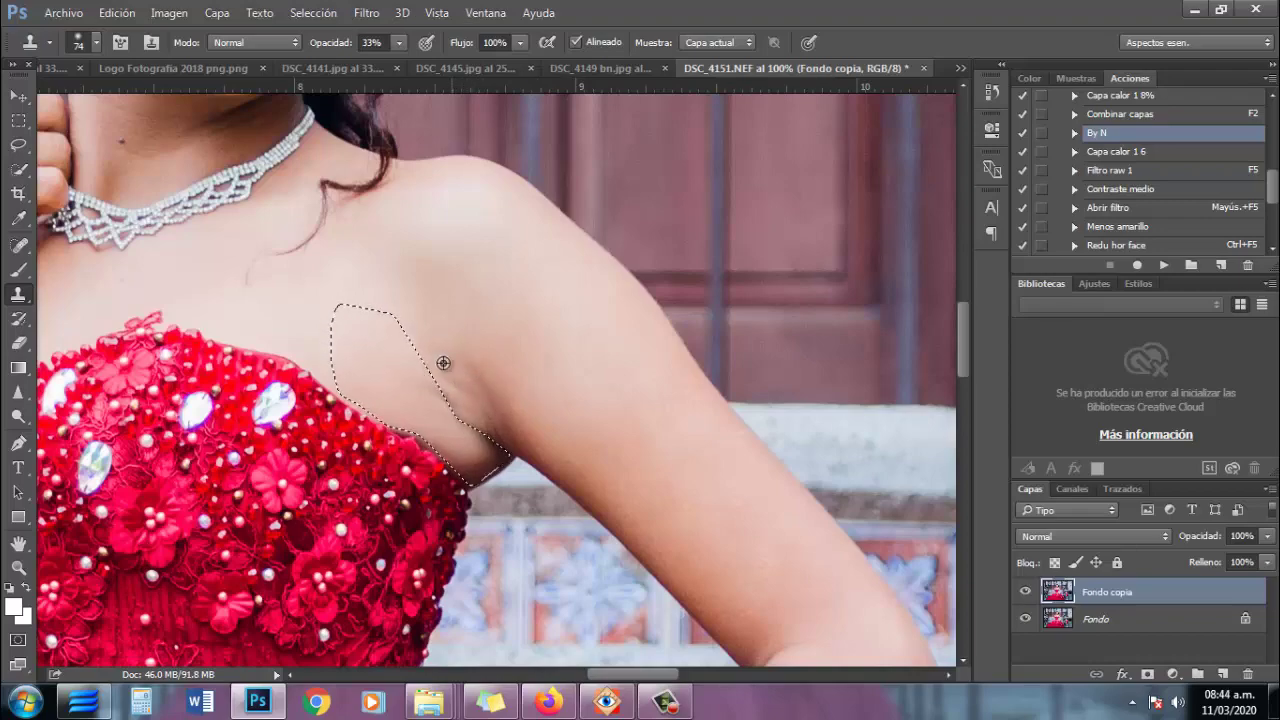
{"action": "key", "text": "z"}
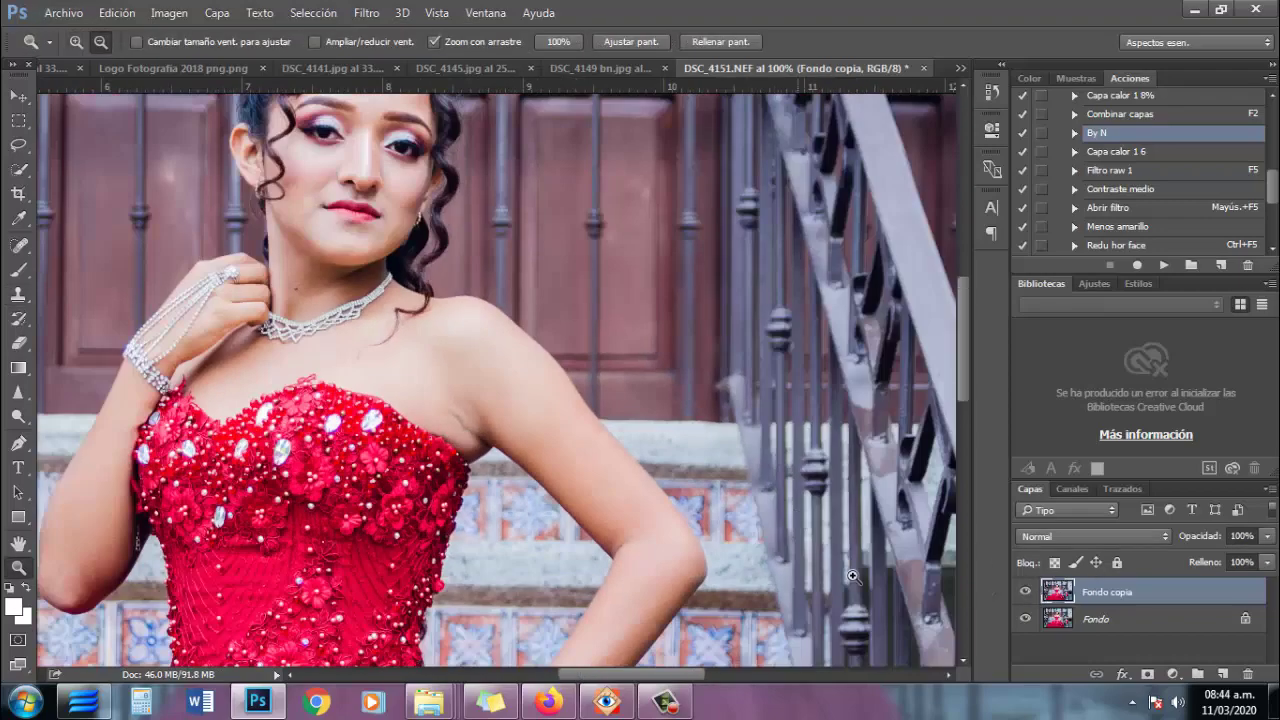
{"action": "left_click", "coordinate": [475, 330]}
{"action": "right_click", "coordinate": [450, 298]}
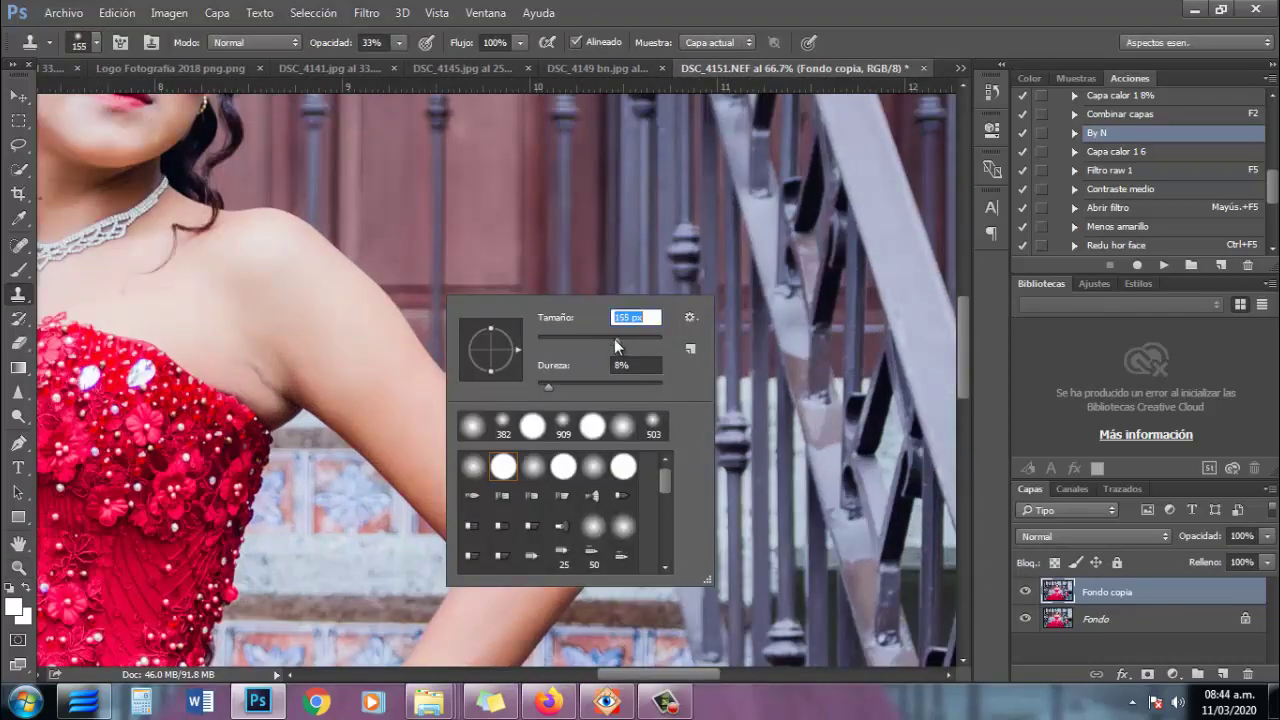
{"action": "left_click_drag", "start_coordinate": [614, 338], "coordinate": [610, 338]}
{"action": "key", "text": "F2"}
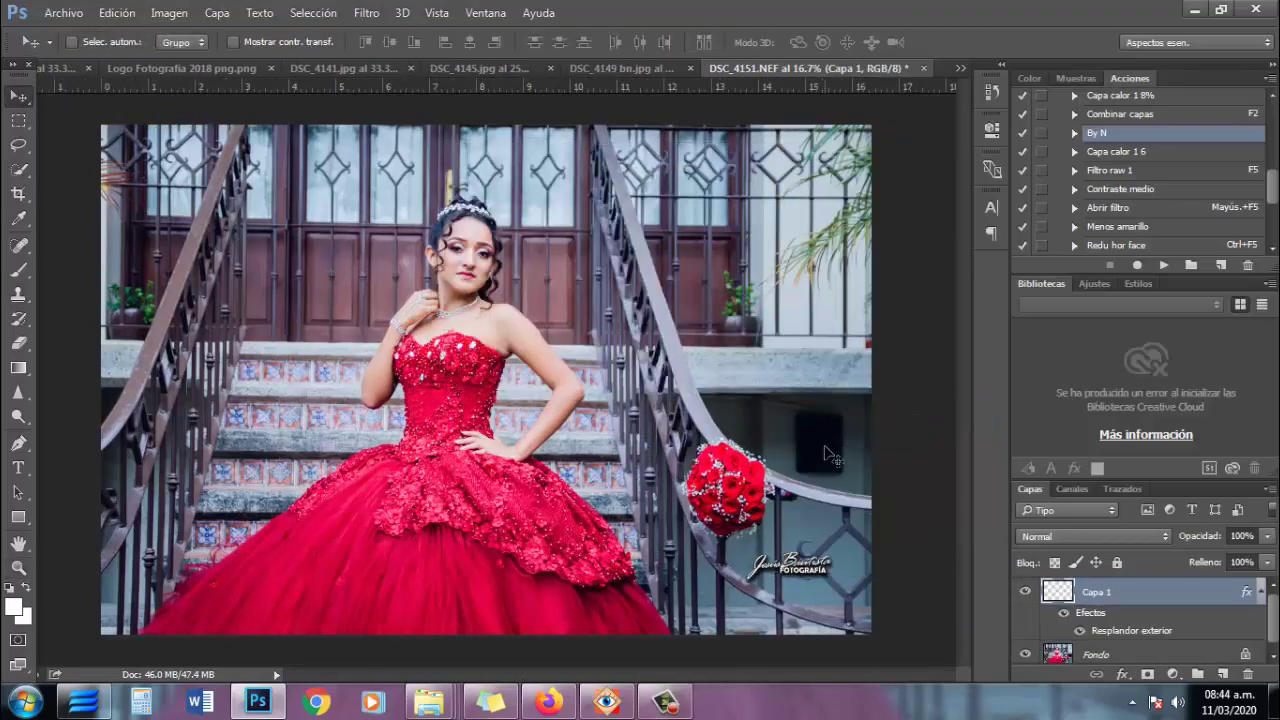
Run the black-and-white action, erase the grey over the red bouquet, then set a 1932 px brush.
{"action": "key", "text": "F3"}
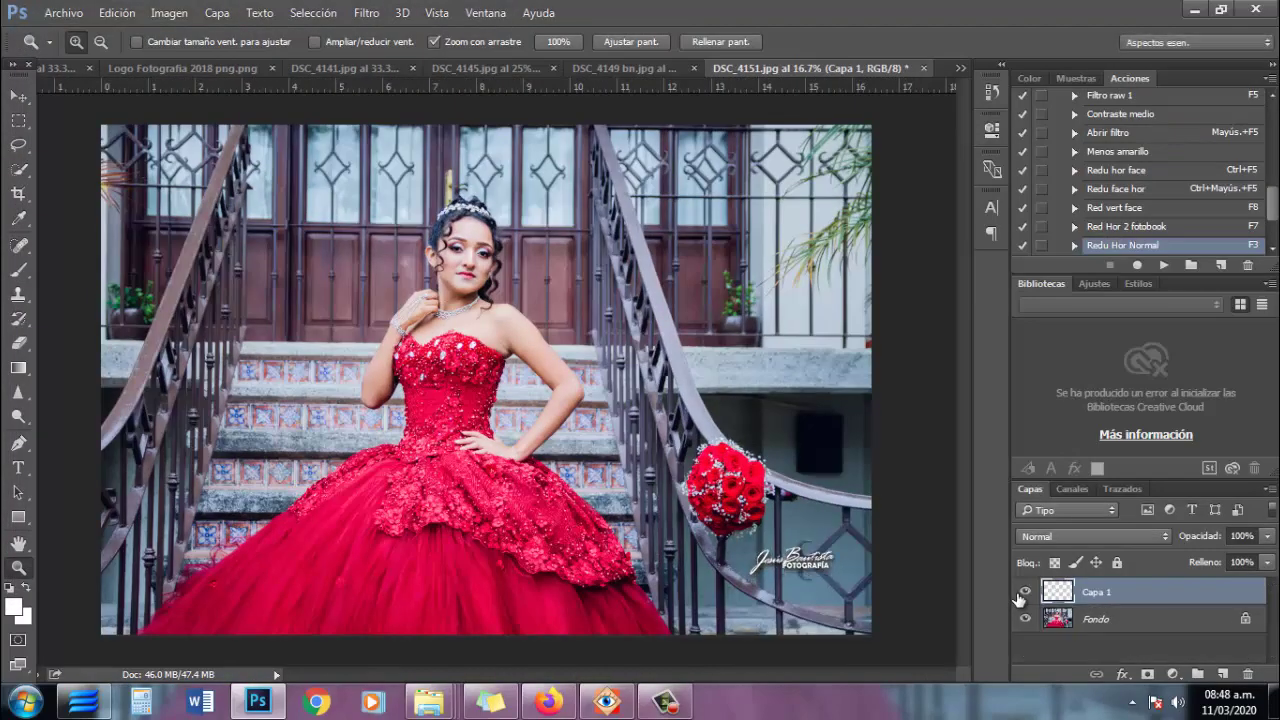
{"action": "key", "text": "Return"}
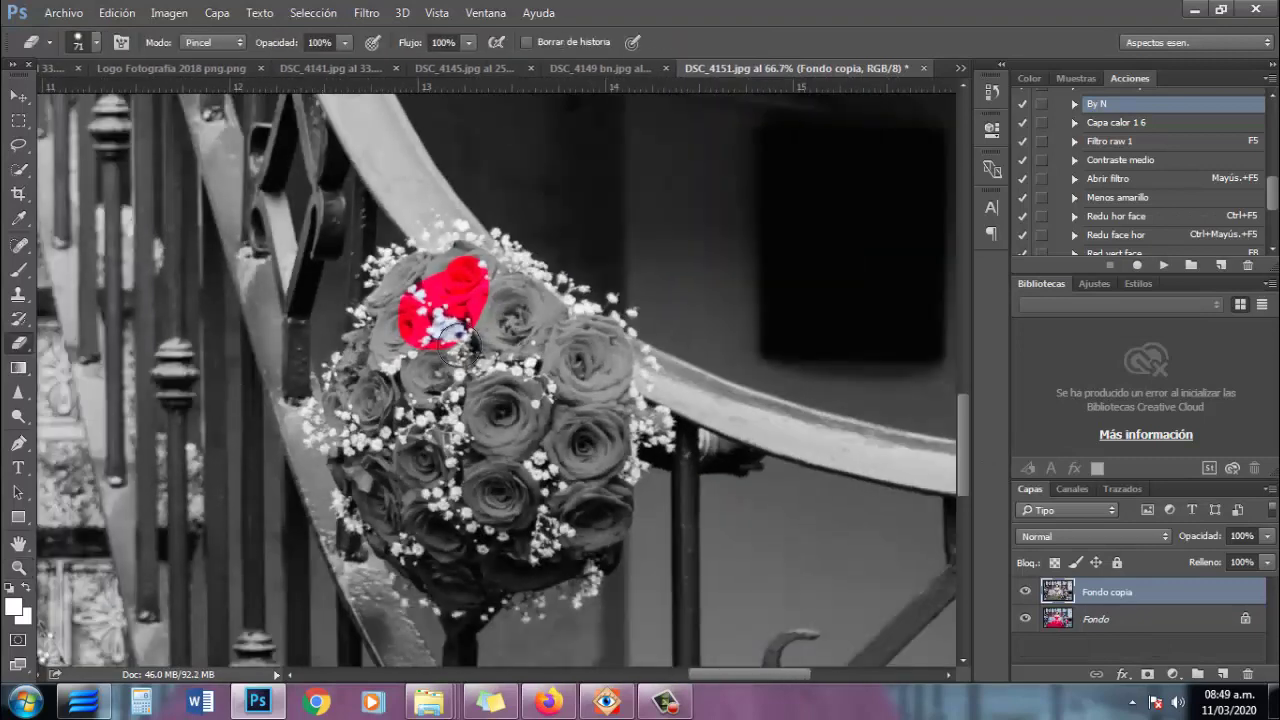
{"action": "mouse_move", "coordinate": [410, 395]}
{"action": "left_mouse_down"}
{"action": "mouse_move", "coordinate": [462, 555]}
{"action": "mouse_move", "coordinate": [498, 418]}
{"action": "left_mouse_up"}
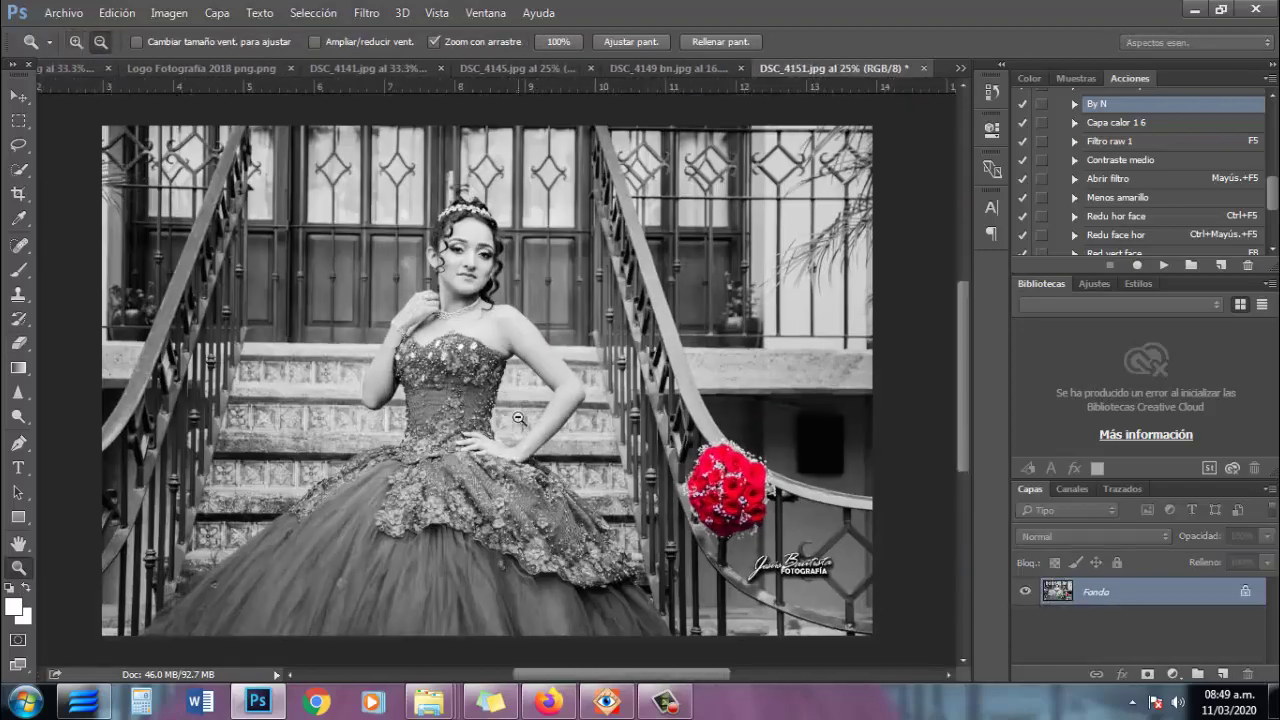
{"action": "right_click", "coordinate": [690, 355]}
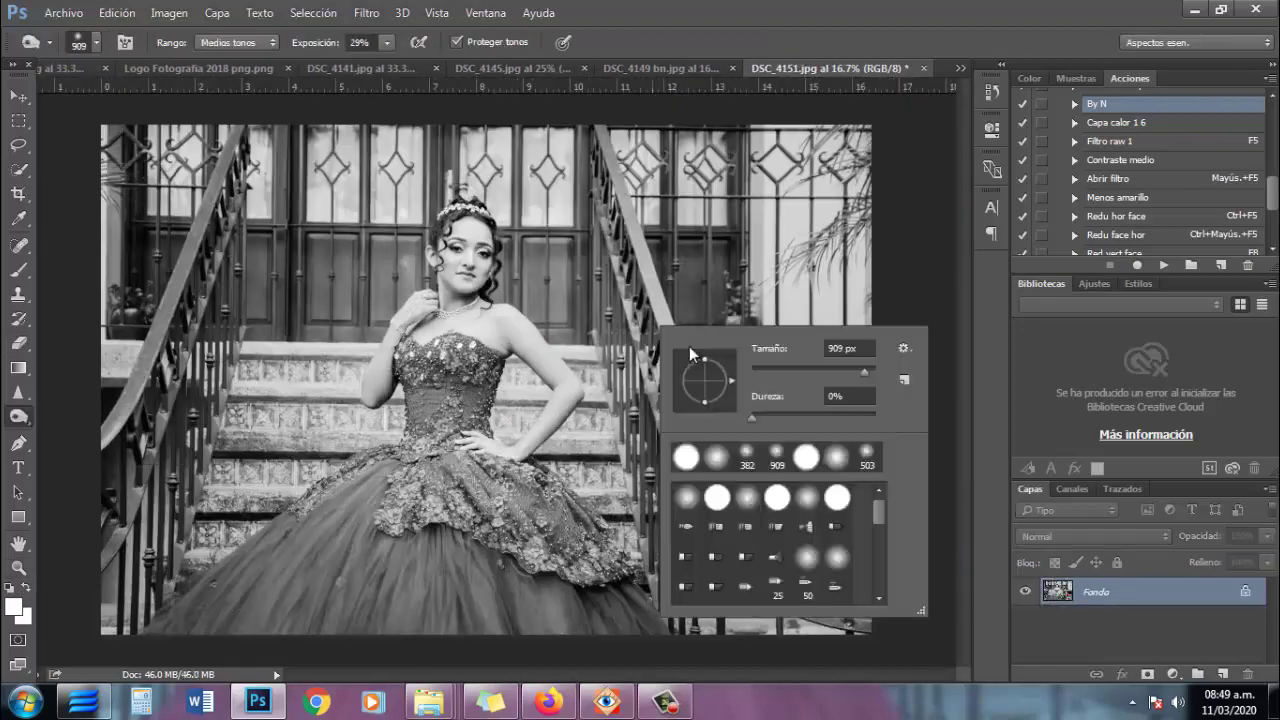
{"action": "type", "text": "1932"}
{"action": "key", "text": "Return"}
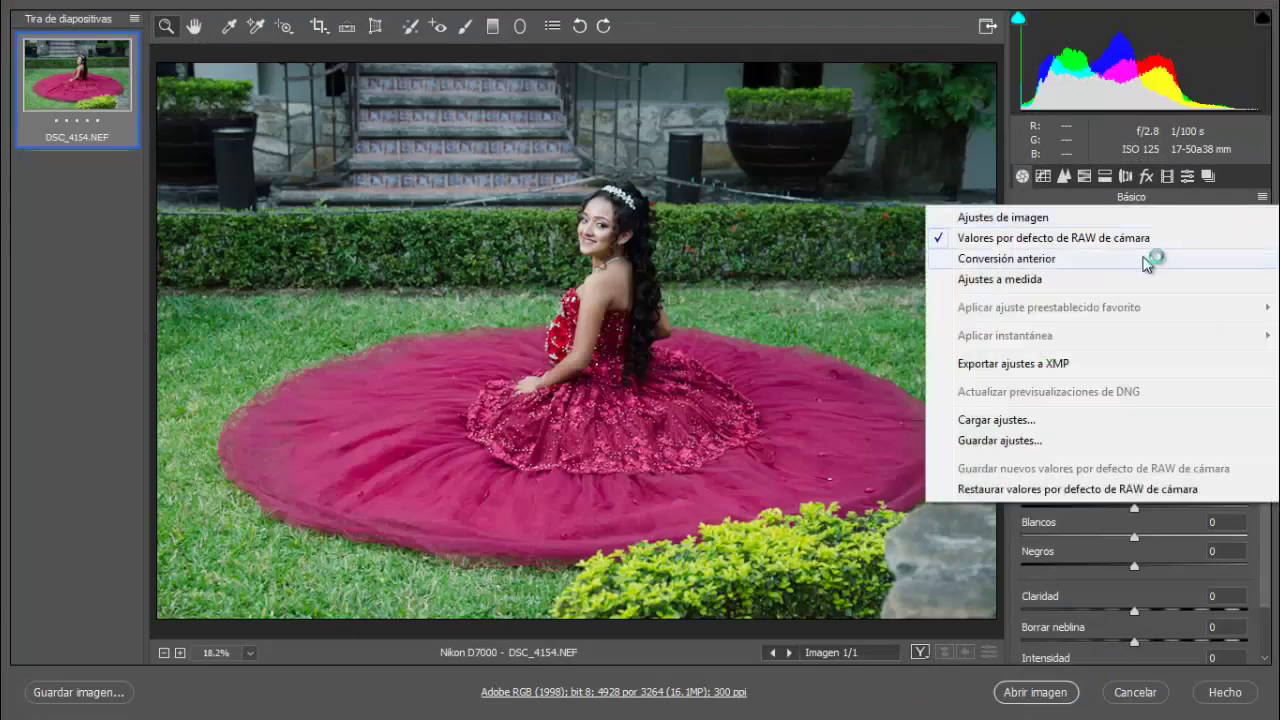
Apply the previous raw settings to DSC_4154 and raise its exposure.
{"action": "left_click", "coordinate": [1146, 259]}
{"action": "left_click_drag", "start_coordinate": [1141, 423], "coordinate": [1163, 420]}
{"action": "left_click", "coordinate": [555, 333]}
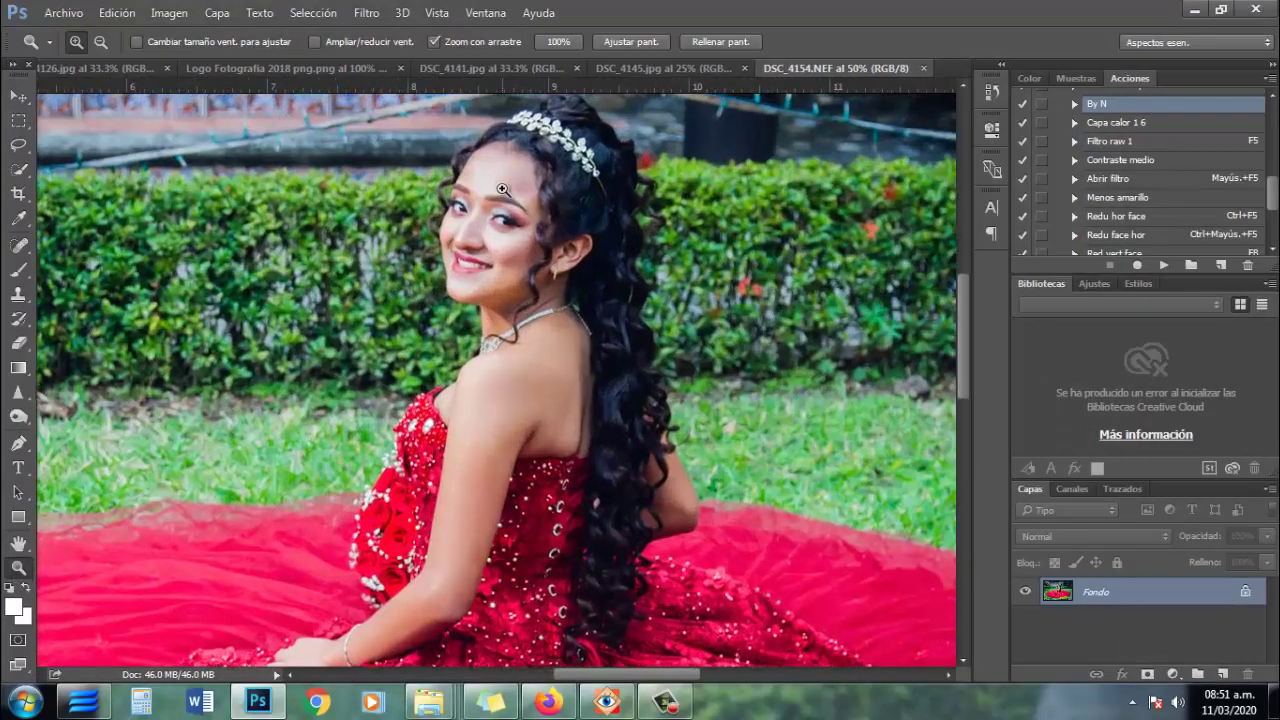
Clone clean skin over a forehead blemish on DSC_4154's face, then shrink the brush.
{"action": "left_click", "coordinate": [502, 189]}
{"action": "key", "text": "s"}
{"action": "right_click", "coordinate": [657, 272]}
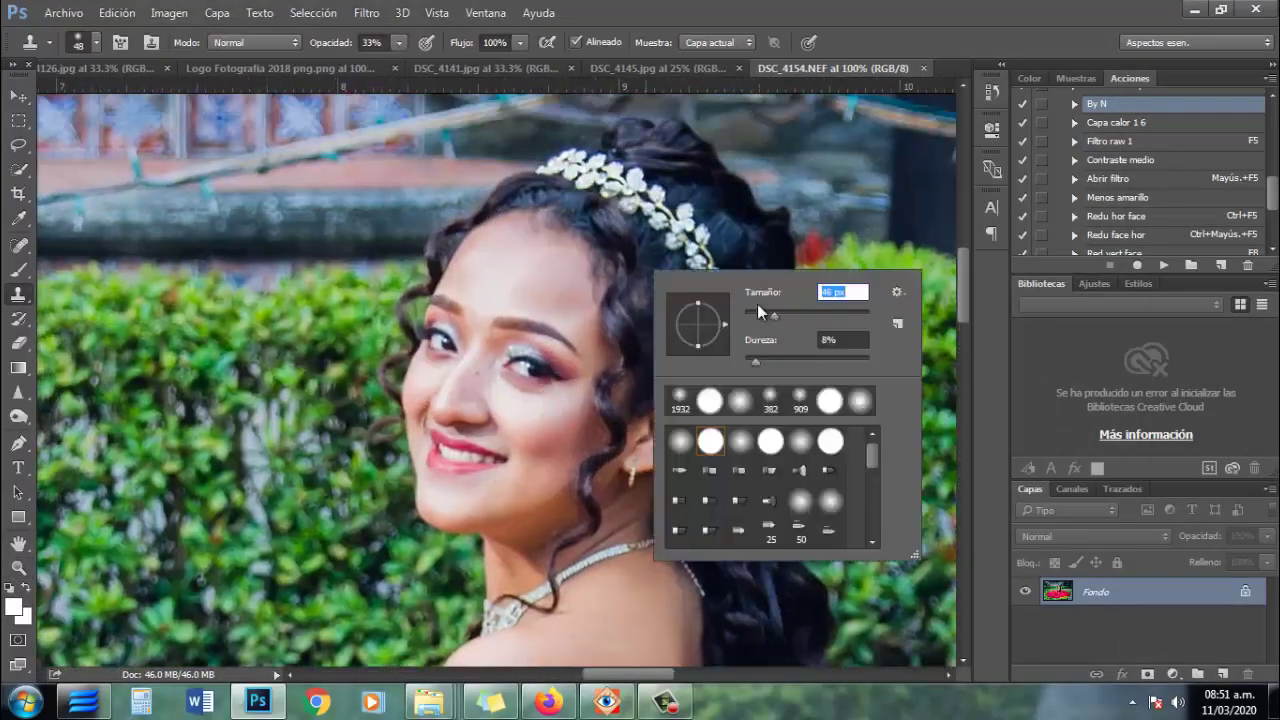
{"action": "left_click", "coordinate": [508, 275]}
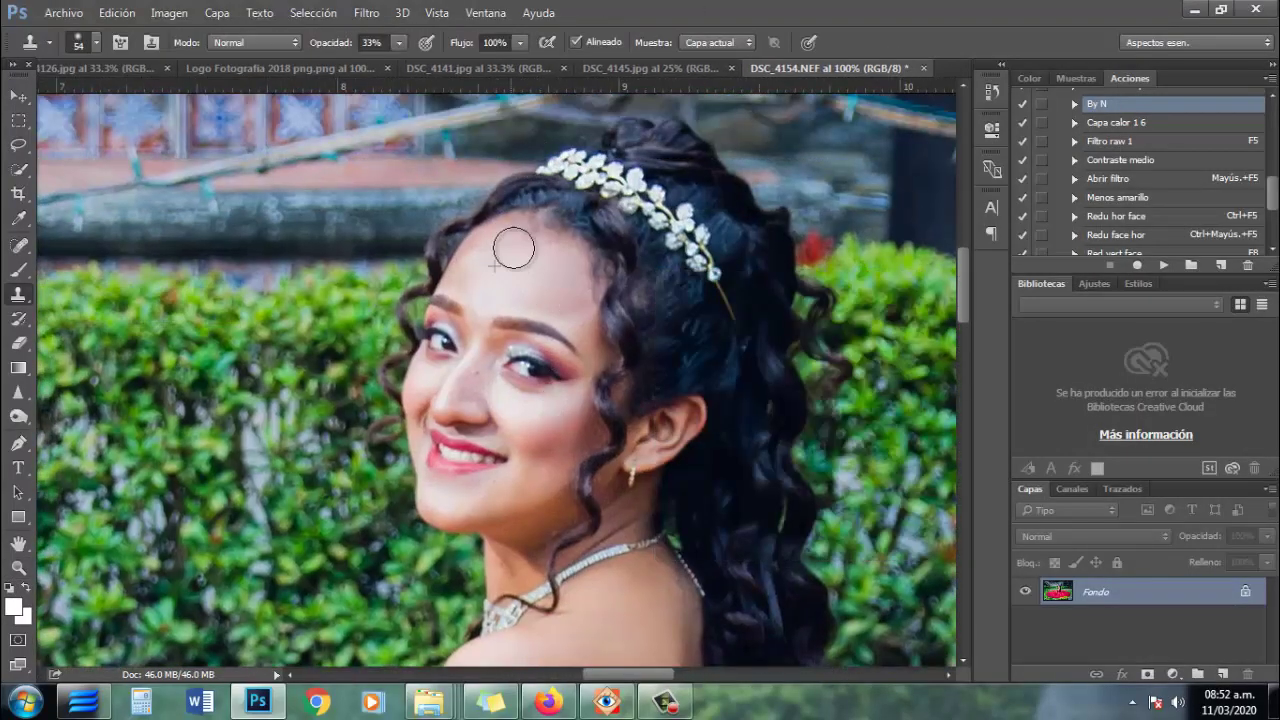
{"action": "key", "text": "bracketleft"}
{"action": "key", "text": "bracketleft"}
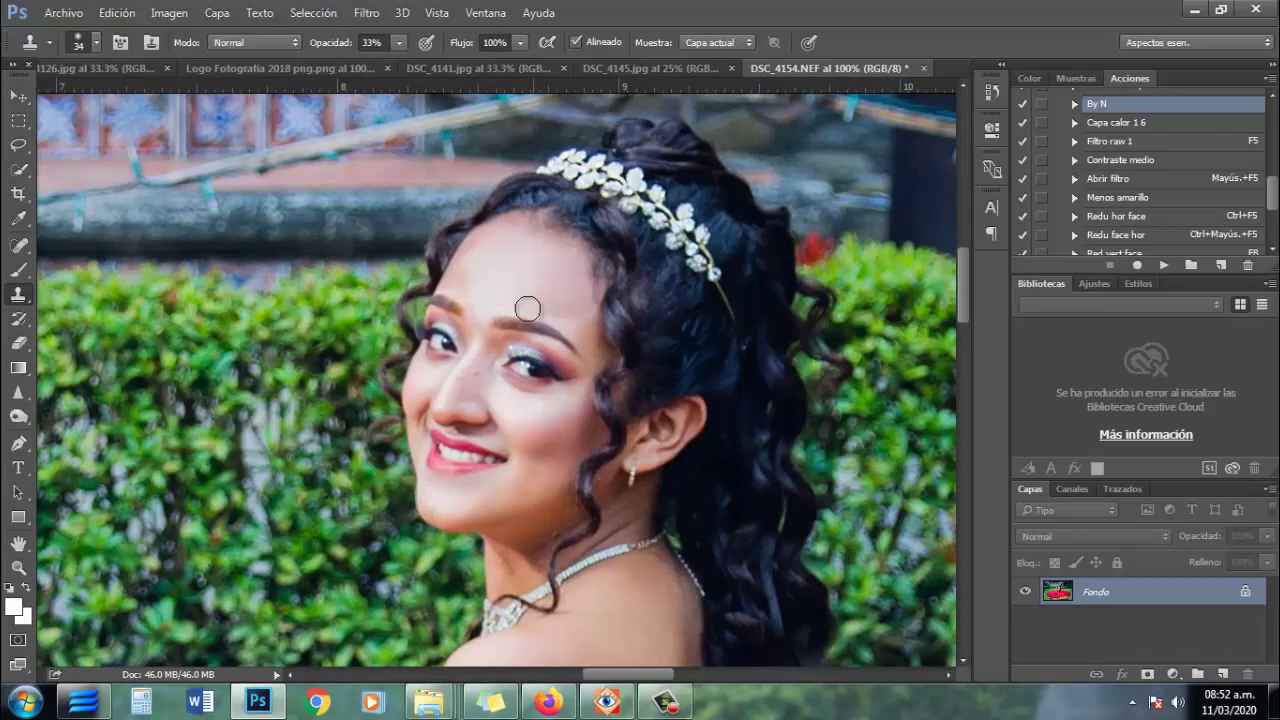
{"action": "key", "text": "ctrl+minus"}
{"action": "right_click", "coordinate": [604, 378]}
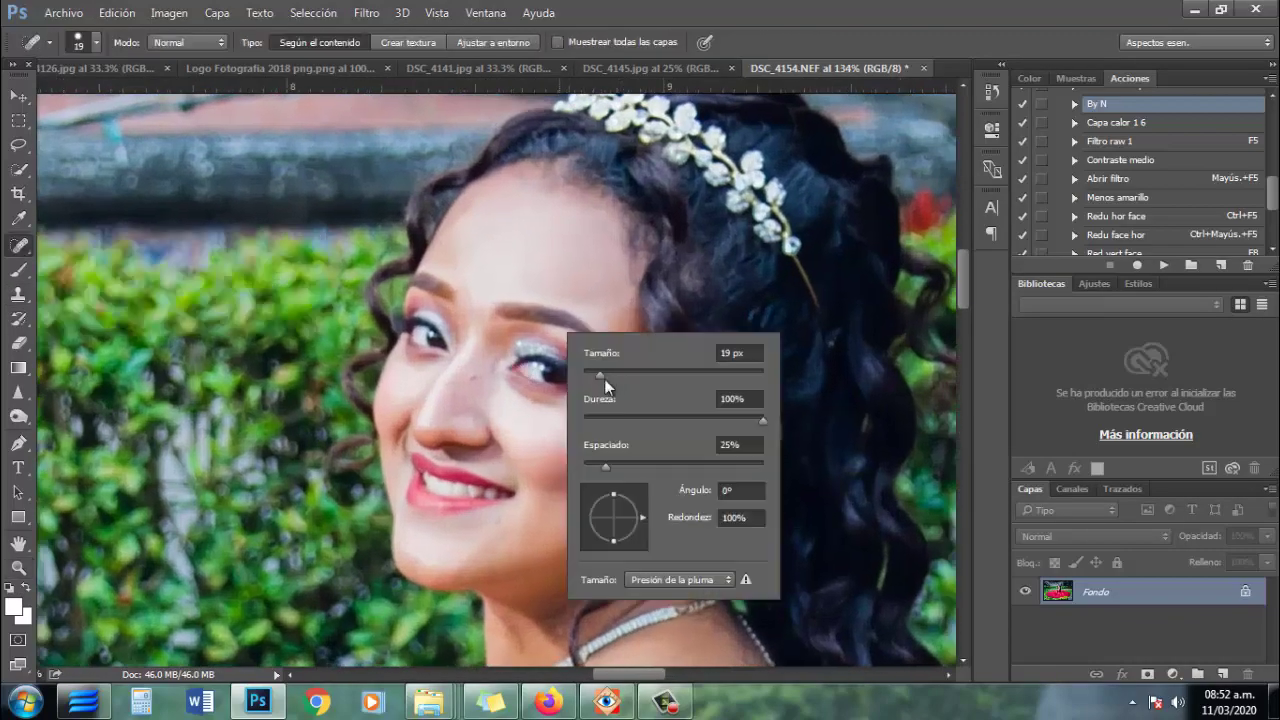
{"action": "key", "text": "Escape"}
Spot-heal a small facial spot, touch up with the clone brush, and fit the photo in view.
{"action": "key", "text": "z"}
{"action": "left_click", "coordinate": [585, 388], "text": "alt"}
{"action": "key", "text": "s"}
{"action": "right_click", "coordinate": [688, 290]}
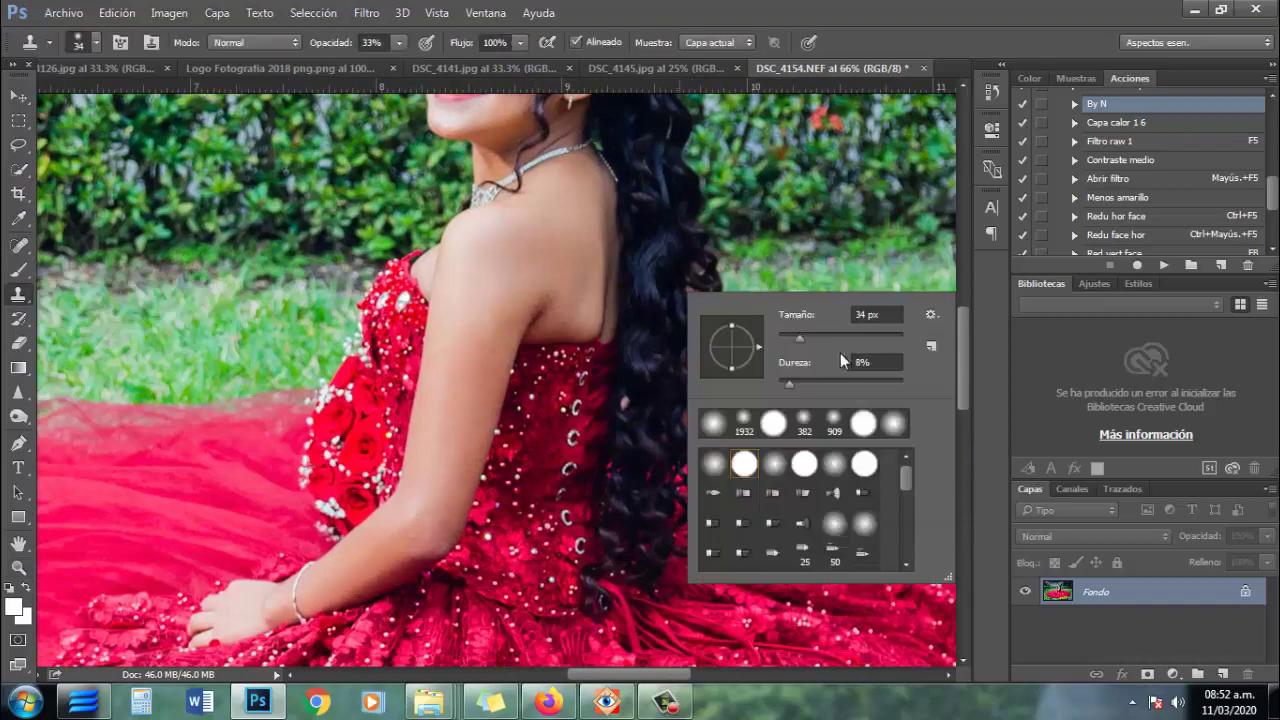
{"action": "key", "text": "Escape"}
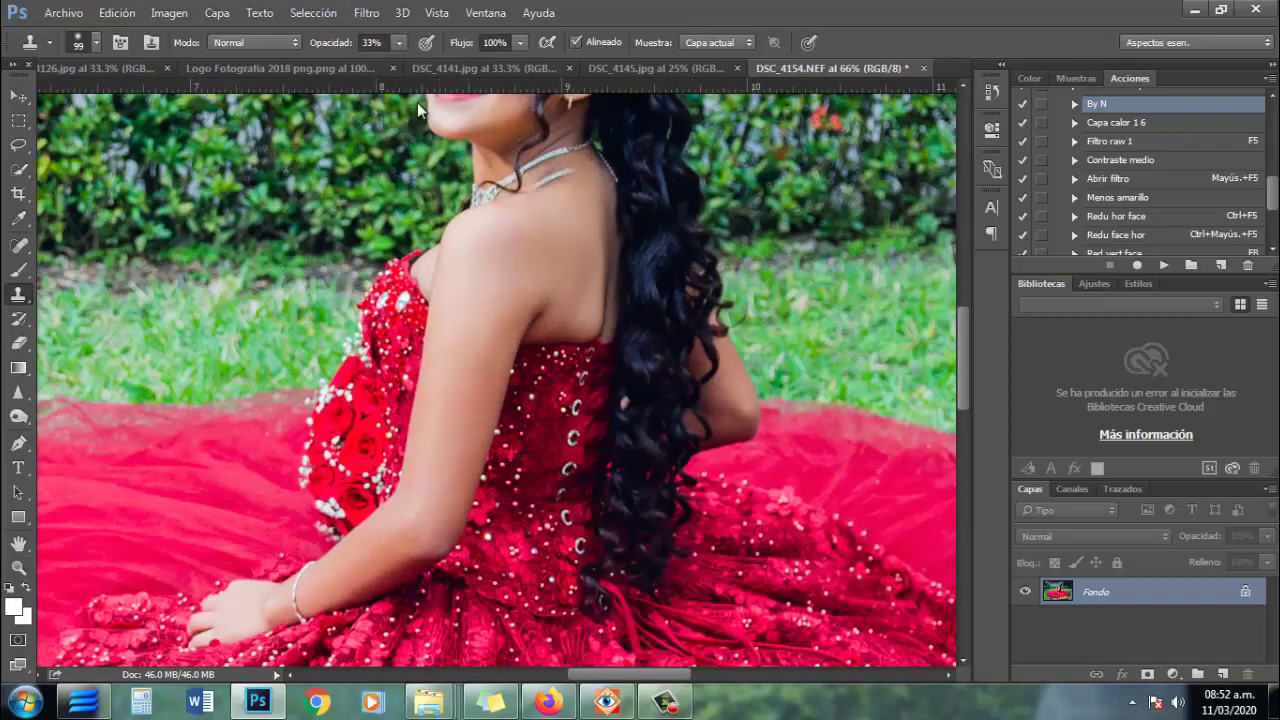
{"action": "key", "text": "z"}
Paste the watermark logo at the bottom-left and run the Redu Hor Normal flatten-and-save action.
{"action": "left_click", "coordinate": [18, 96]}
{"action": "key", "text": "ctrl+v"}
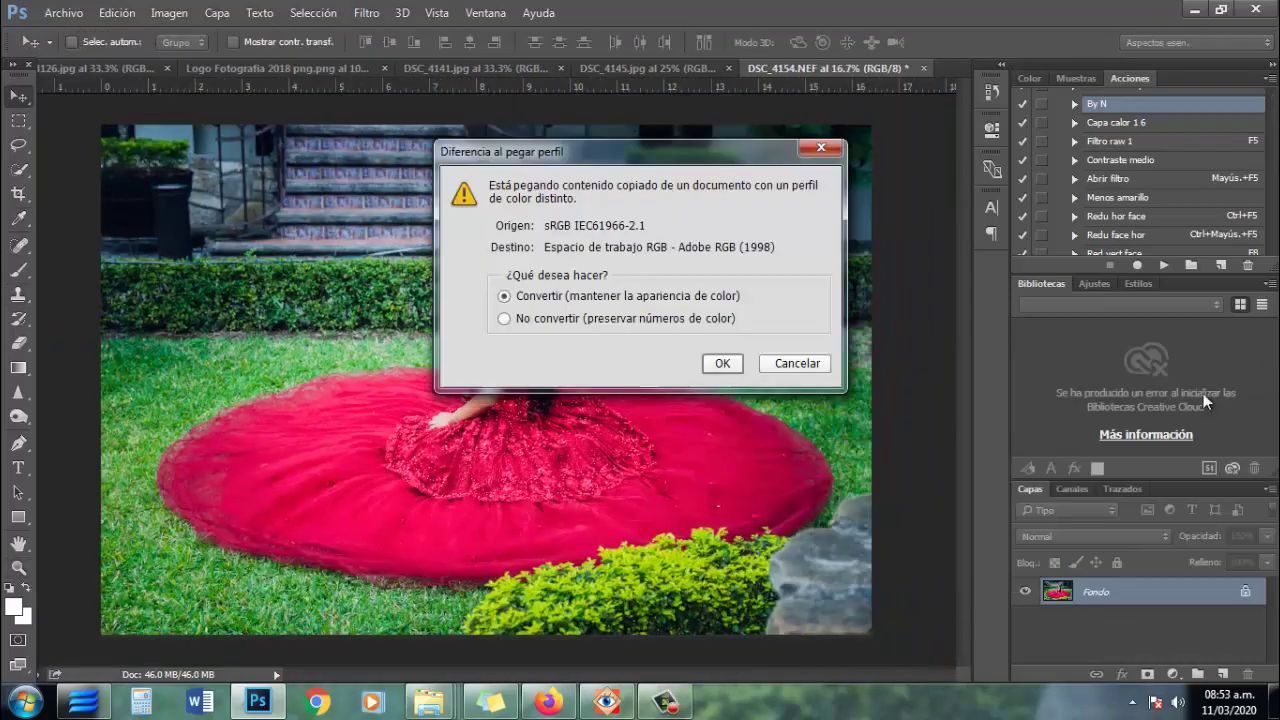
{"action": "key", "text": "Return"}
{"action": "left_click_drag", "start_coordinate": [205, 540], "coordinate": [184, 515]}
{"action": "key", "text": "F3"}
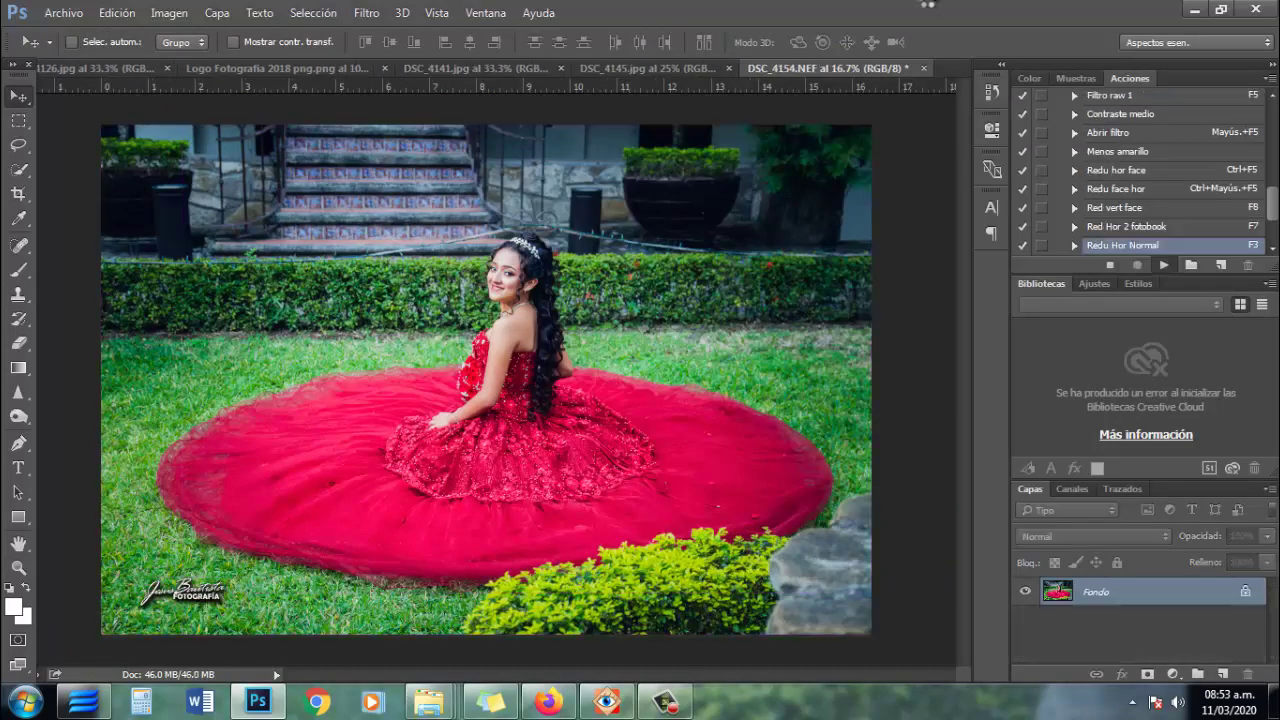
Zoom in on DSC_4157 and select the Dodge tool.
{"action": "key", "text": "z"}
{"action": "left_click", "coordinate": [562, 252]}
{"action": "right_click", "coordinate": [18, 416]}
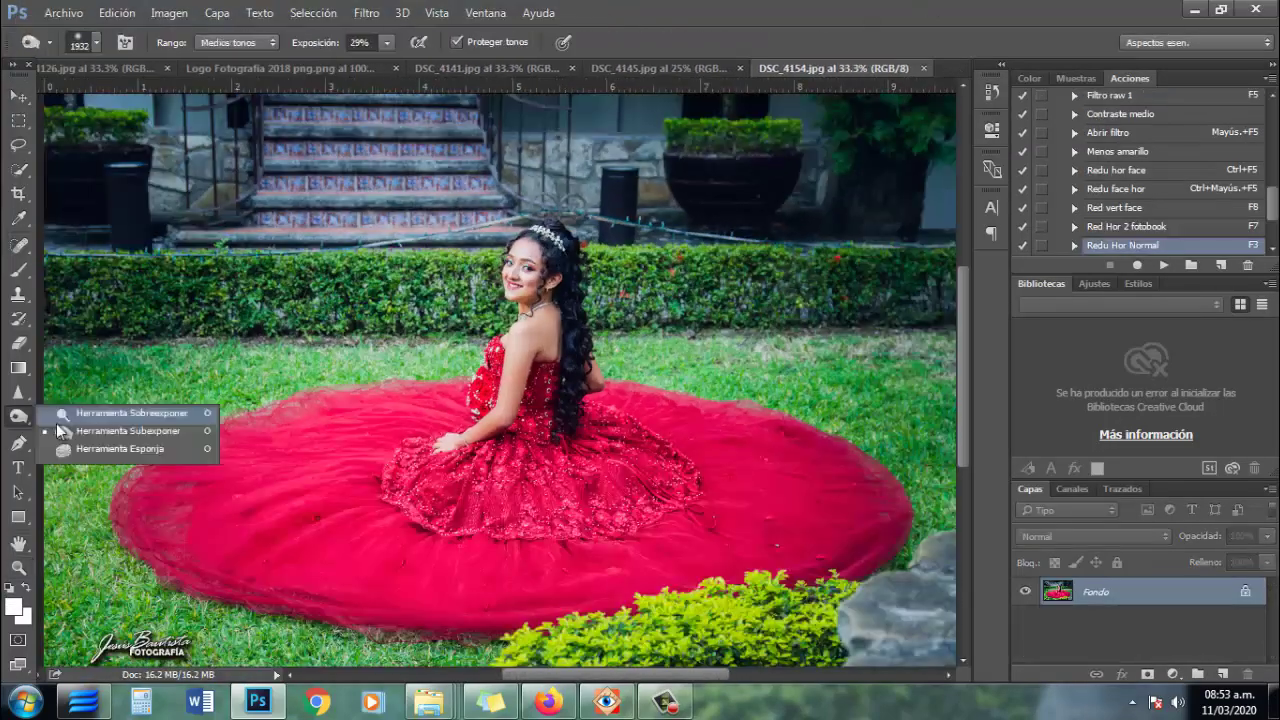
{"action": "left_click", "coordinate": [100, 414]}
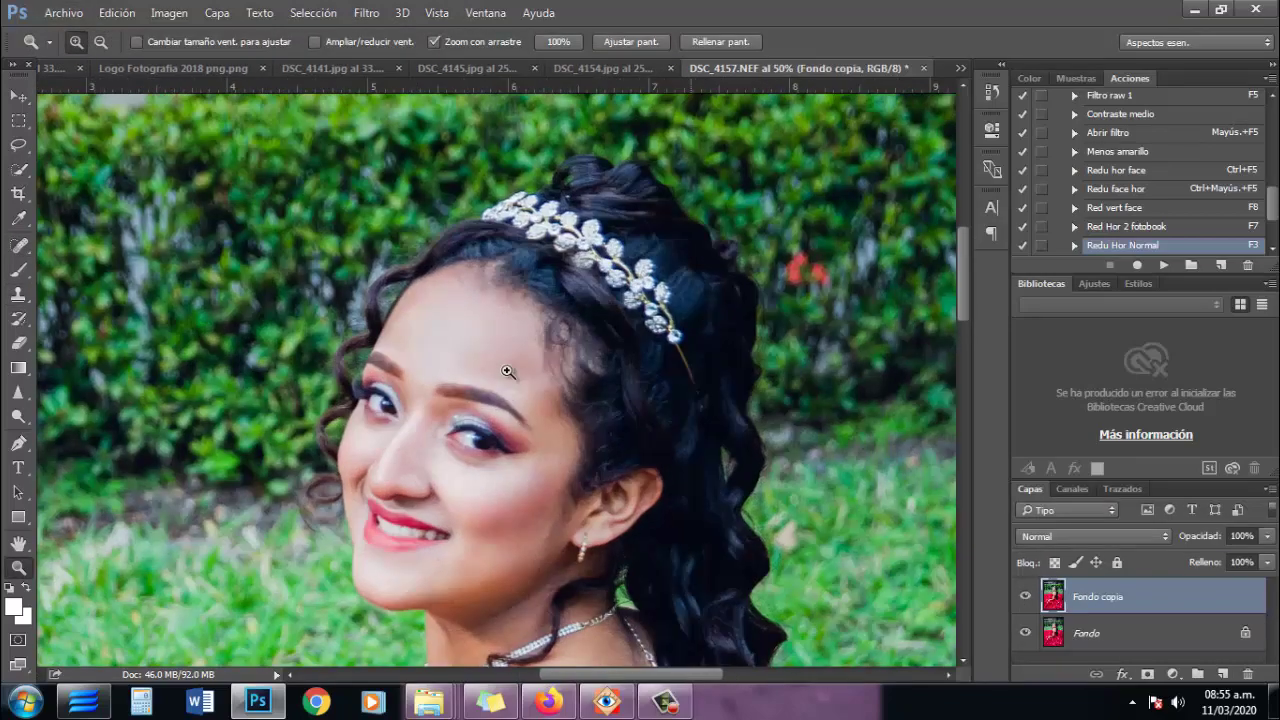
Clone-stamp DSC_4157's face, apply the vertical crop, and run the F4 Redu vert fotobook action.
{"action": "left_click", "coordinate": [508, 372]}
{"action": "key", "text": "s"}
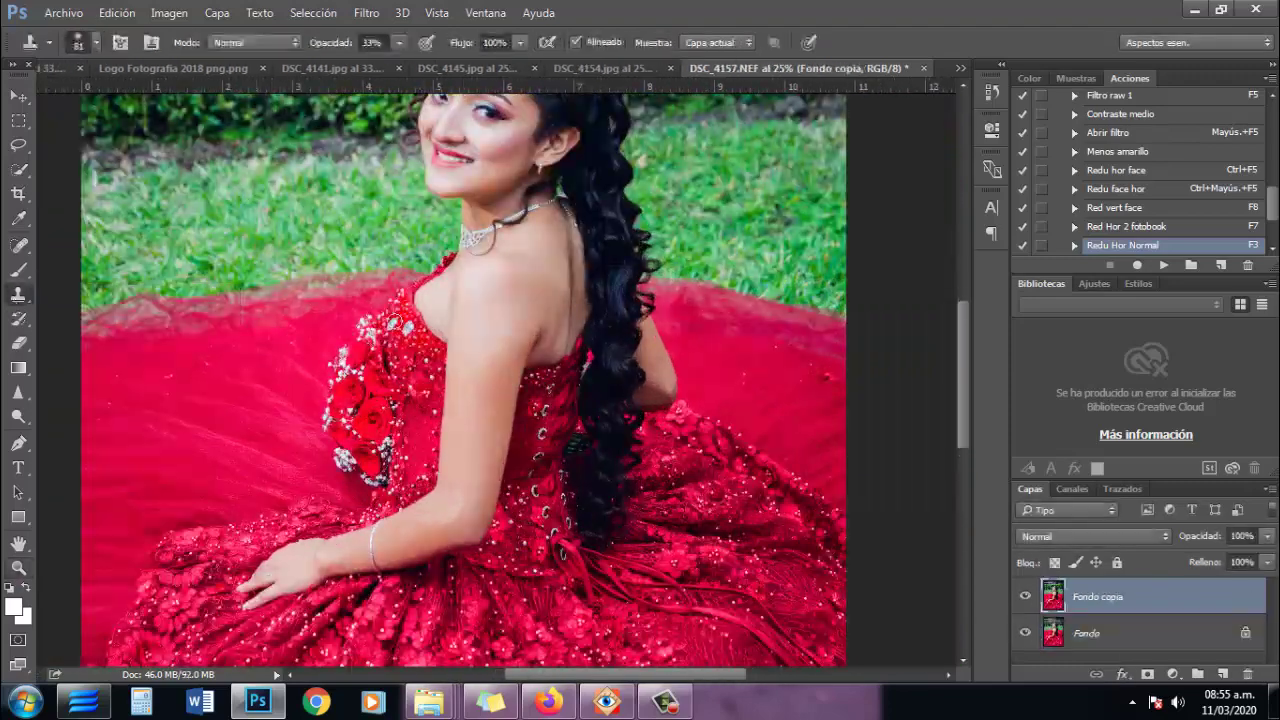
{"action": "right_click", "coordinate": [500, 335]}
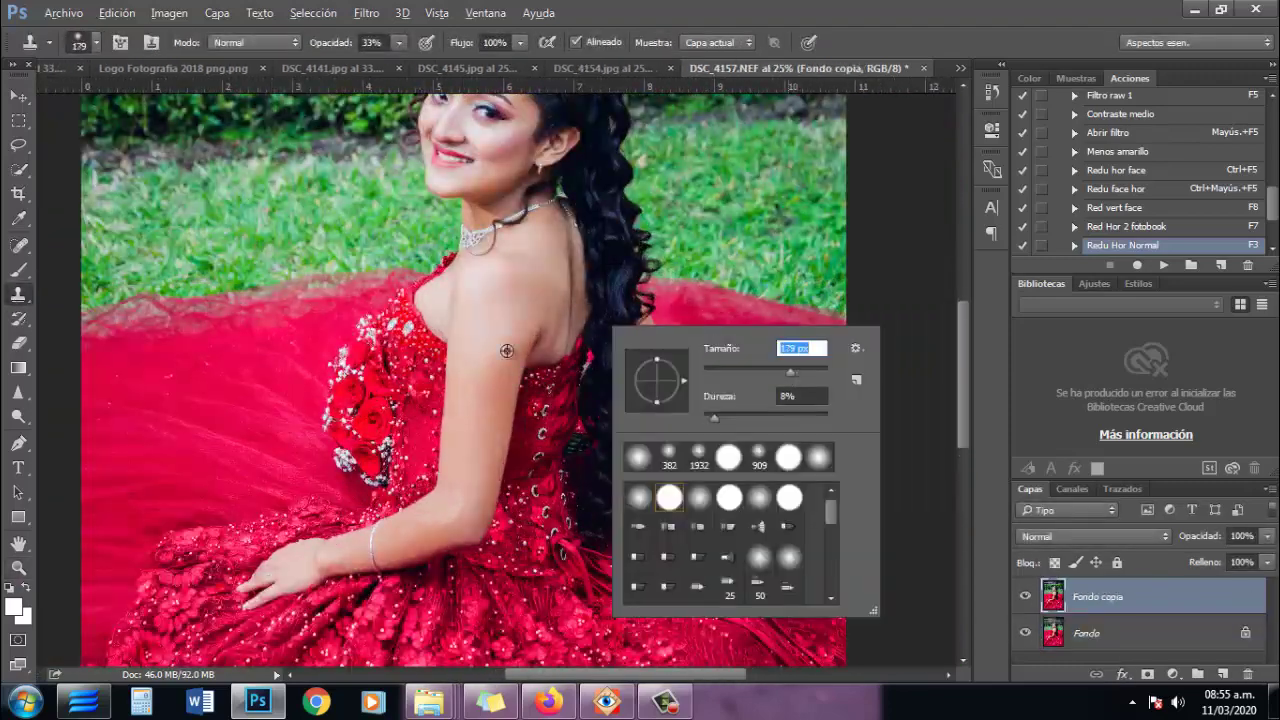
{"action": "key", "text": "Escape"}
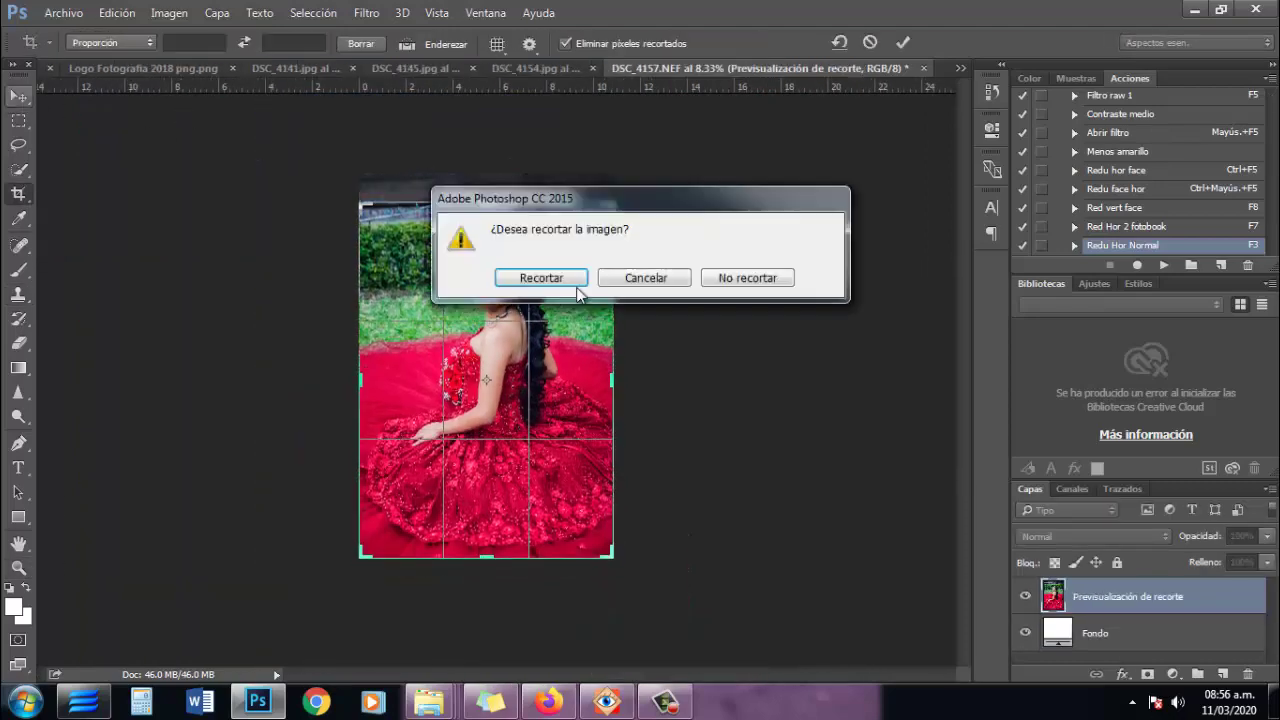
{"action": "left_click", "coordinate": [576, 284]}
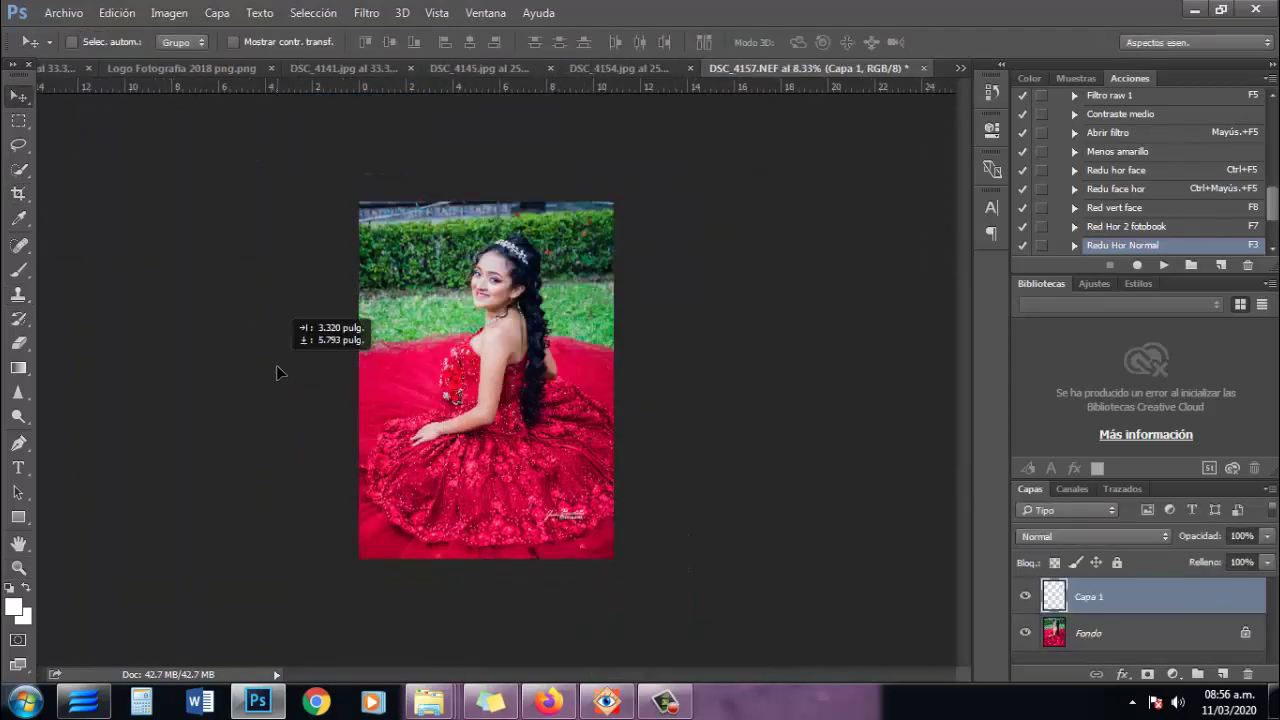
{"action": "key", "text": "F4"}
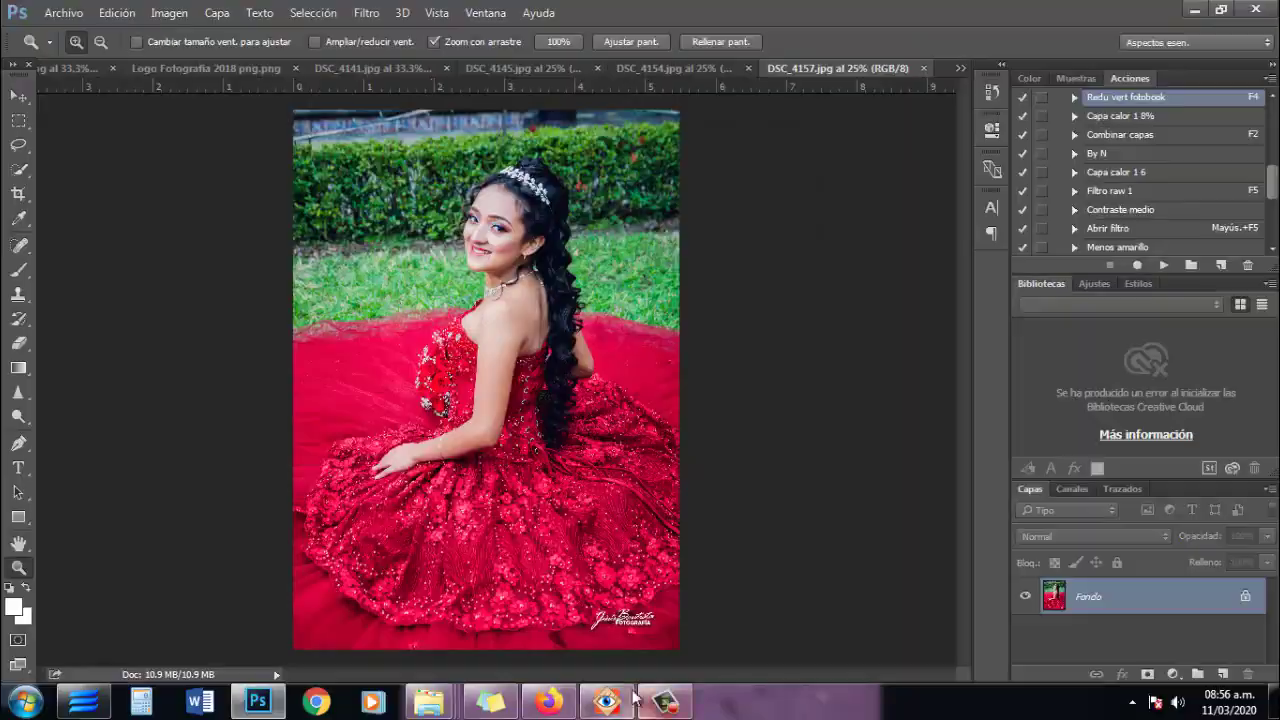
Open DSC_4159.NEF in Camera Raw and fit it in view.
{"action": "left_click", "coordinate": [630, 697]}
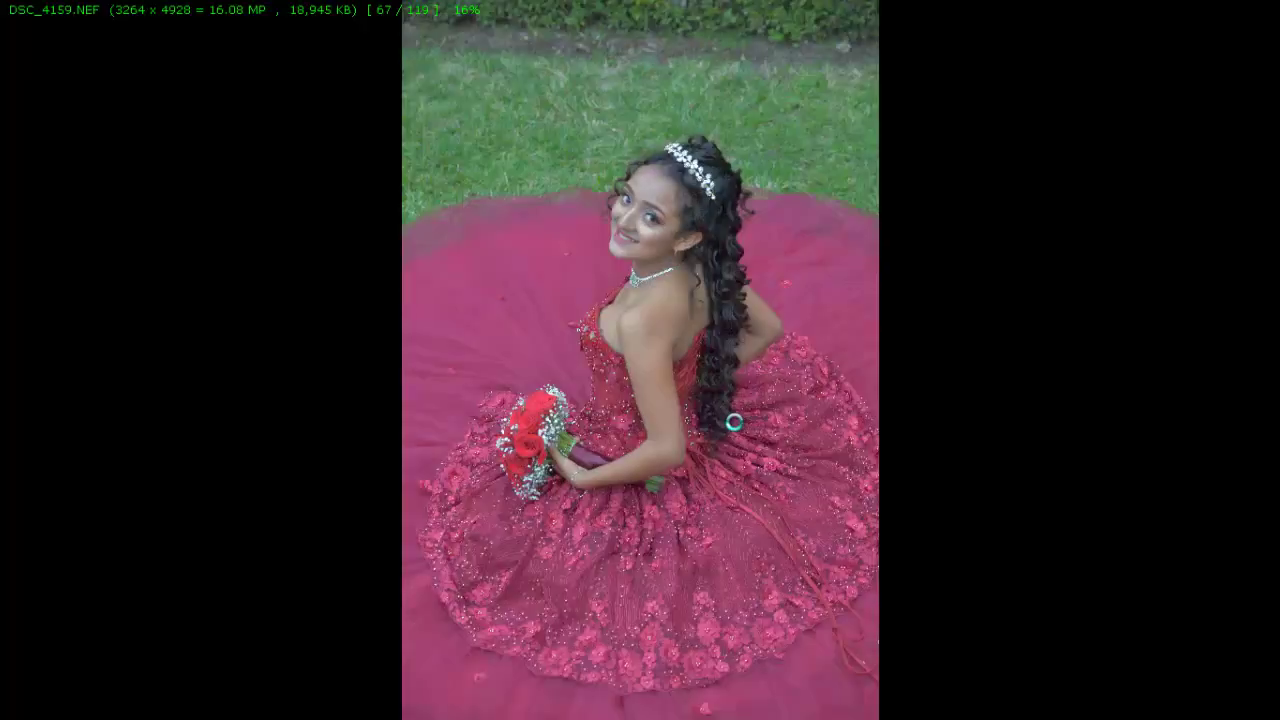
{"action": "key", "text": "e"}
{"action": "left_click", "coordinate": [647, 510]}
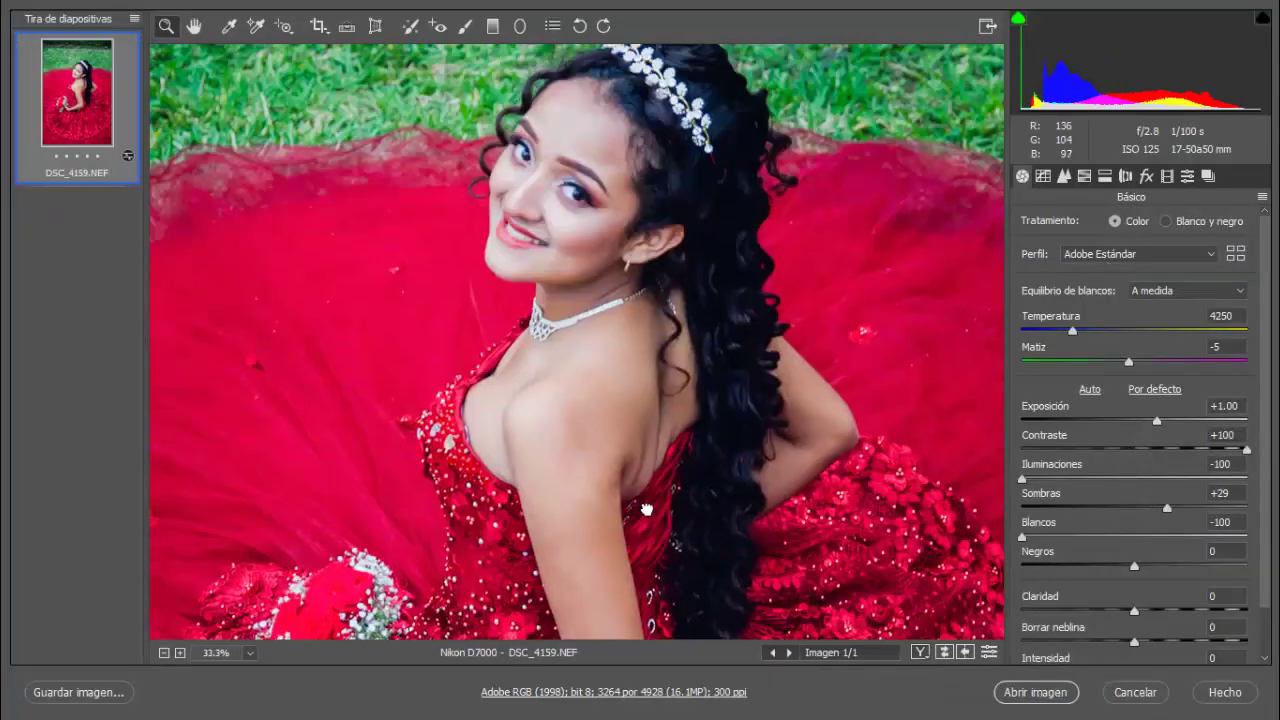
{"action": "key", "text": "ctrl+0"}
Apply the Conversión anterior raw settings to DSC_4159 and open it in Photoshop.
{"action": "left_click", "coordinate": [1262, 197]}
{"action": "left_click", "coordinate": [1050, 238]}
{"action": "left_click", "coordinate": [1262, 197]}
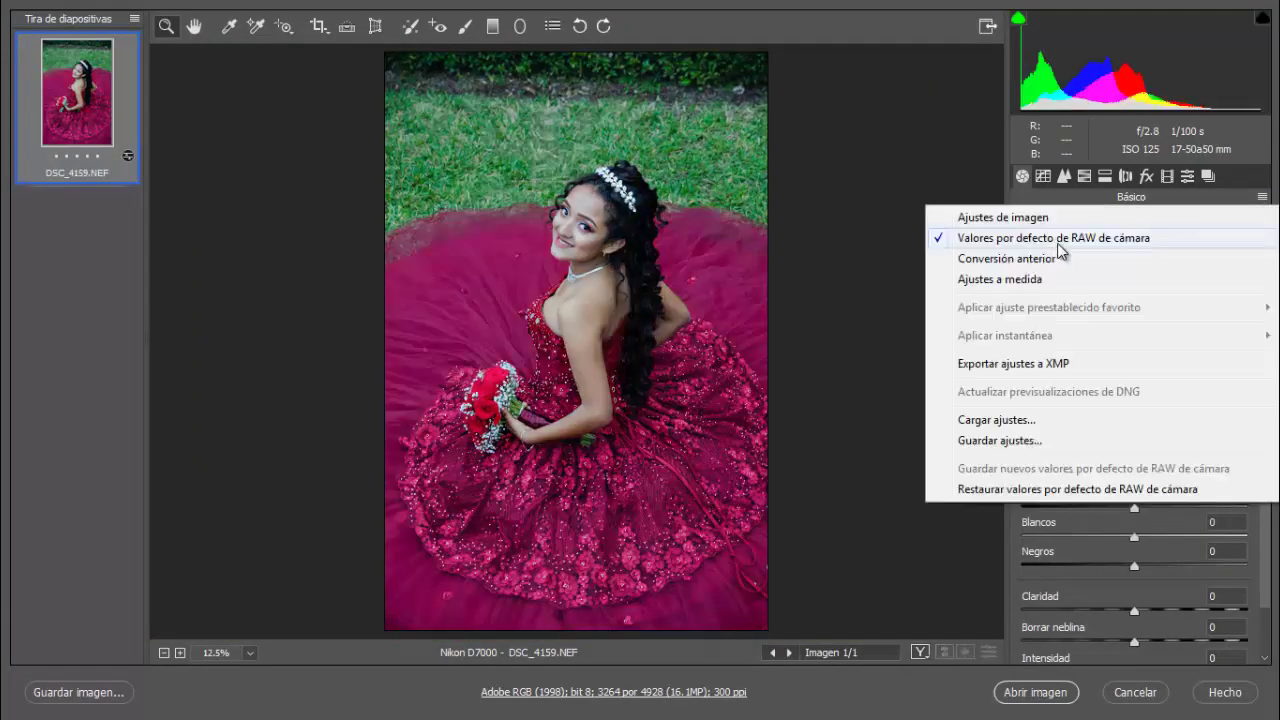
{"action": "left_click", "coordinate": [1050, 259]}
{"action": "left_click", "coordinate": [943, 257]}
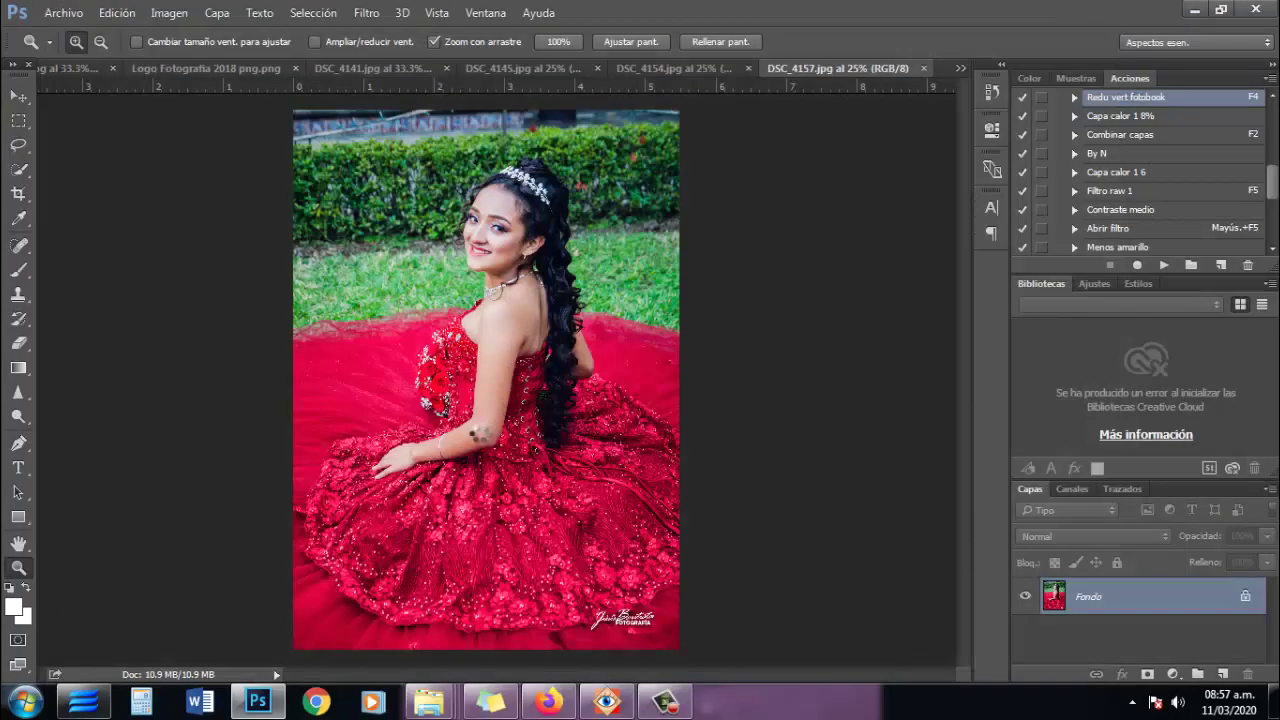
Select the Dodge tool and set its brush size.
{"action": "right_click", "coordinate": [18, 416]}
{"action": "left_click", "coordinate": [90, 416]}
{"action": "right_click", "coordinate": [552, 274]}
{"action": "left_click_drag", "start_coordinate": [751, 318], "coordinate": [755, 319]}
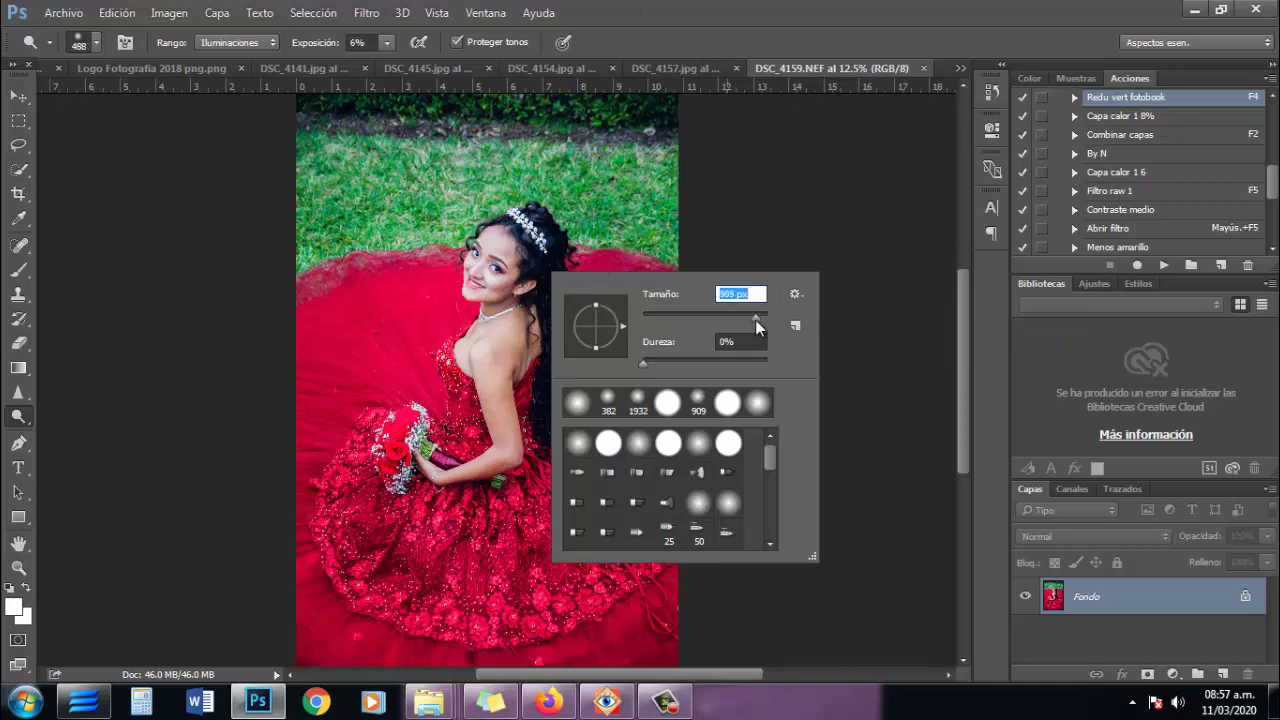
Set a 909 px brush, zoom to the face, duplicate Fondo to Fondo copia, and ready the clone brush.
{"action": "key", "text": "Return"}
{"action": "key", "text": "z"}
{"action": "left_click_drag", "start_coordinate": [490, 260], "coordinate": [620, 260]}
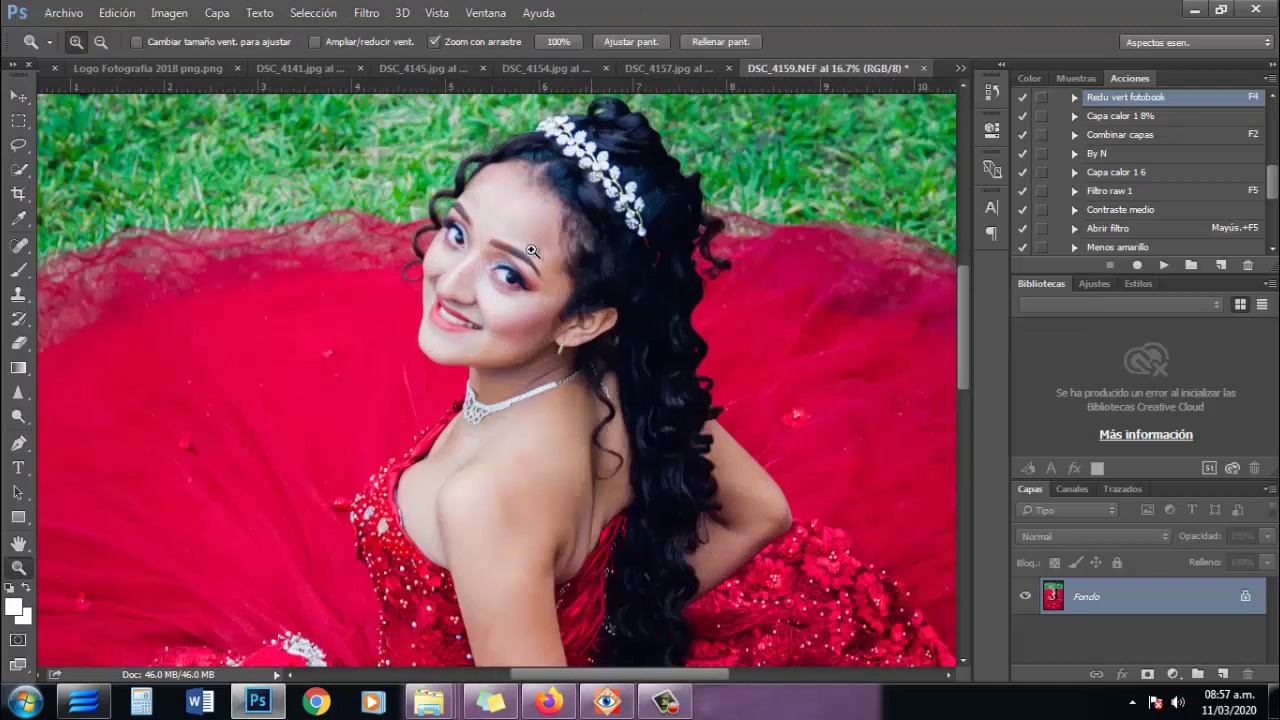
{"action": "key", "text": "ctrl+j"}
{"action": "left_click", "coordinate": [18, 294]}
{"action": "right_click", "coordinate": [598, 298]}
{"action": "key", "text": "Return"}
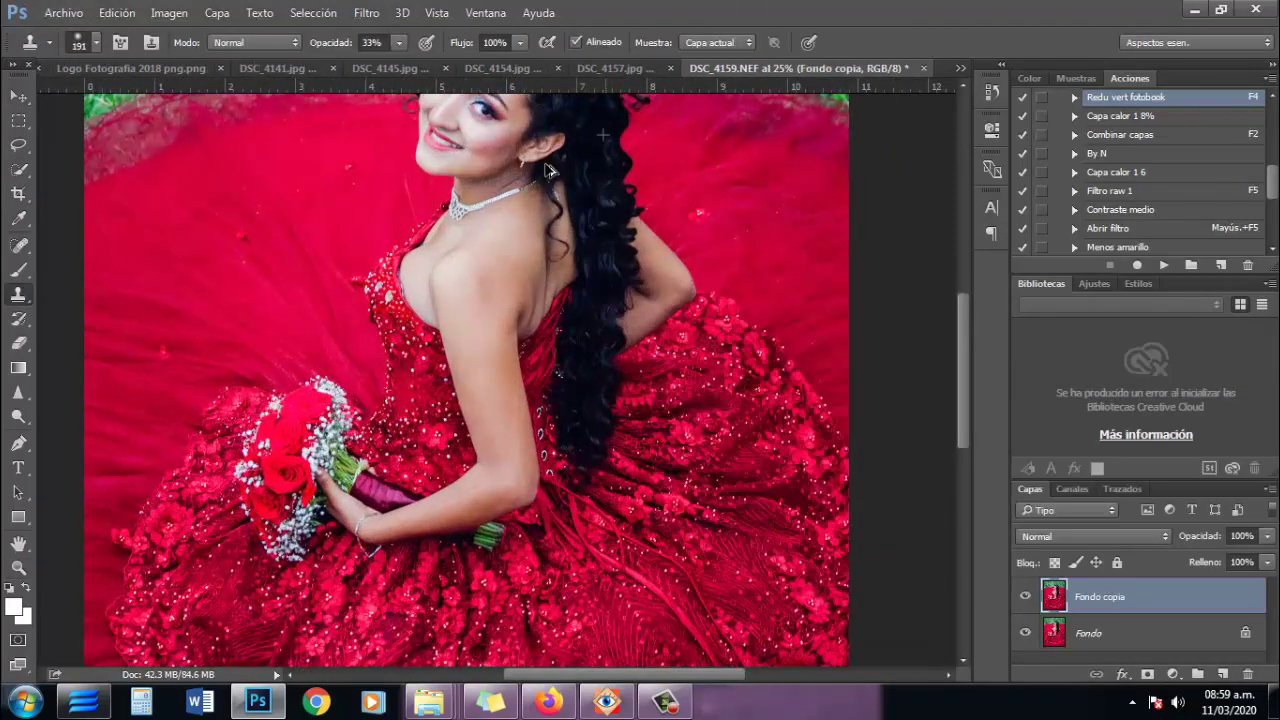
Draw a freehand lasso selection around the arm and return to the Clone Stamp.
{"action": "left_click", "coordinate": [18, 145]}
{"action": "left_click", "coordinate": [80, 146]}
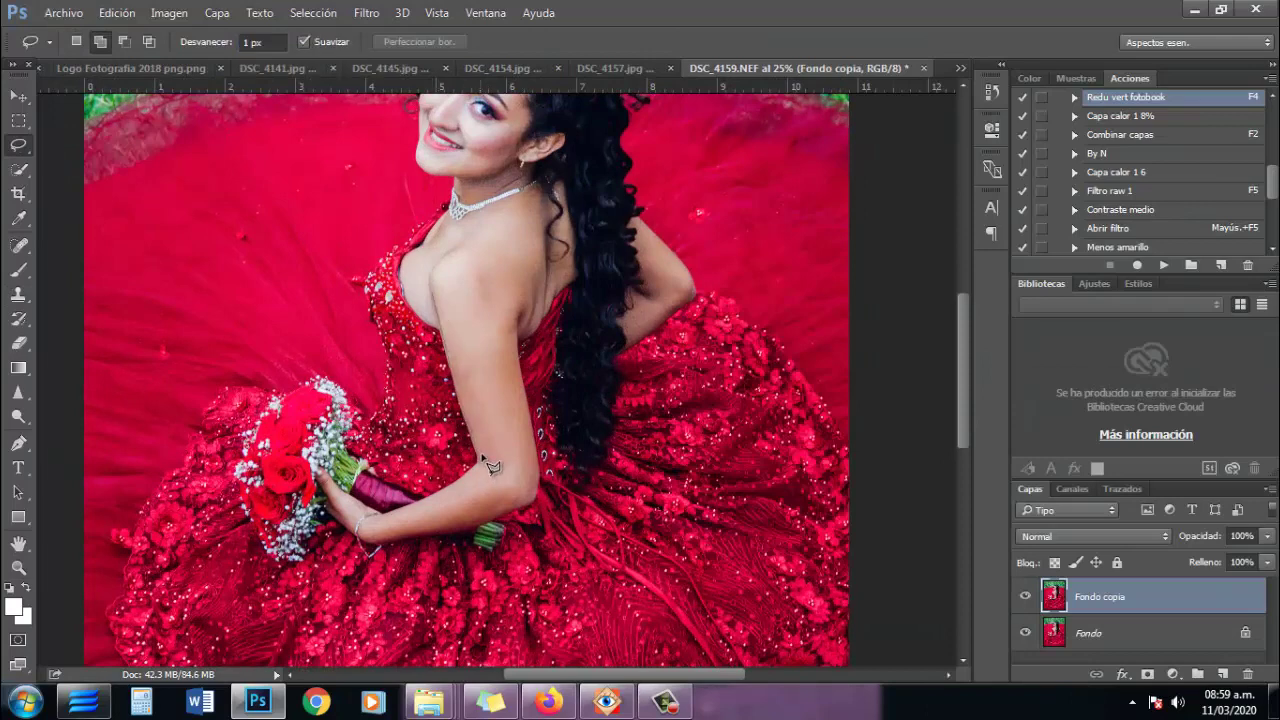
{"action": "left_click_drag", "start_coordinate": [517, 300], "coordinate": [515, 298]}
{"action": "left_click", "coordinate": [18, 295]}
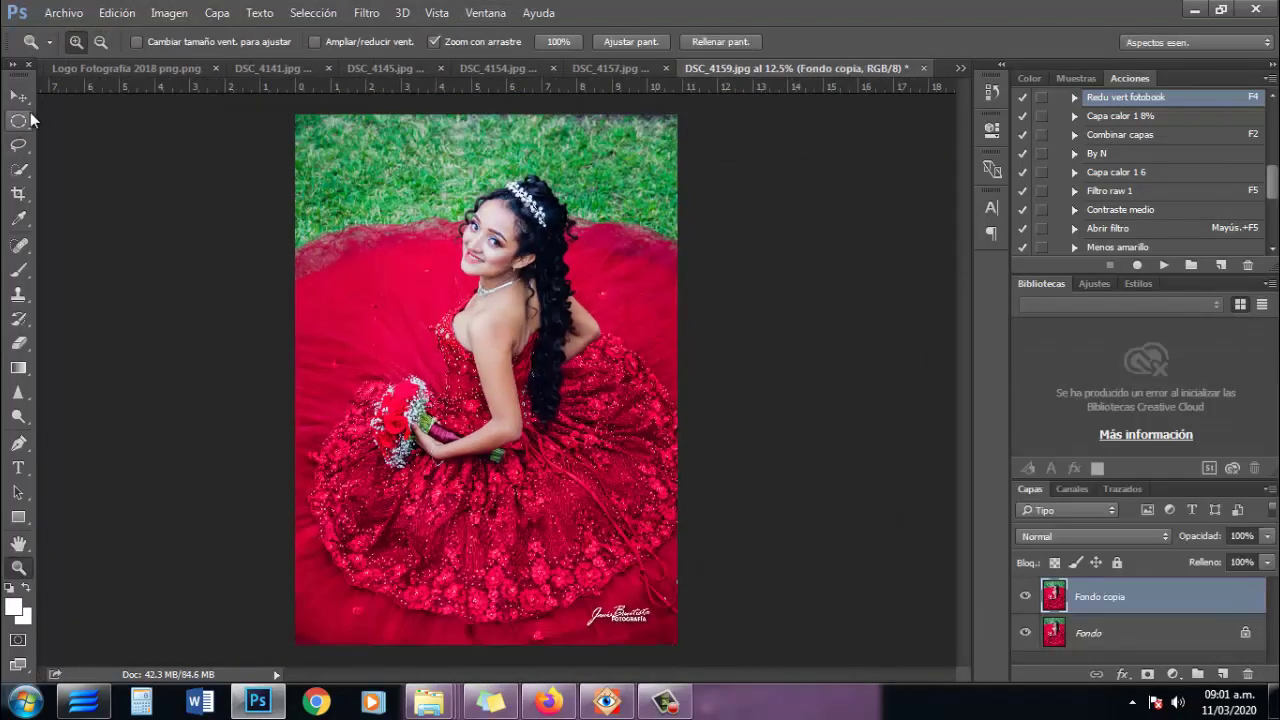
Darken the selected edges by setting Levels midtones to 0.63, then deselect.
{"action": "key", "text": "ctrl+l"}
{"action": "left_click_drag", "start_coordinate": [1023, 306], "coordinate": [1063, 306]}
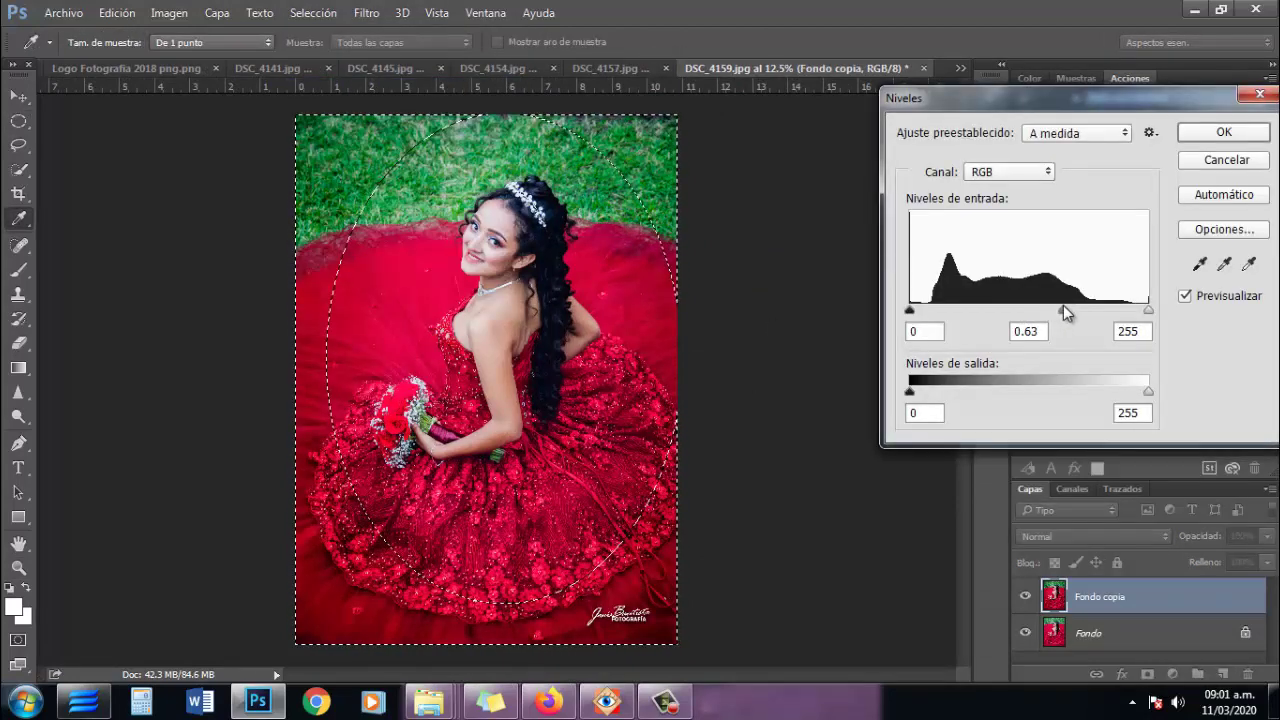
{"action": "key", "text": "Return"}
{"action": "key", "text": "ctrl+d"}
Select the Eraser tool with a much larger brush size.
{"action": "right_click", "coordinate": [18, 343]}
{"action": "left_click", "coordinate": [120, 340]}
{"action": "right_click", "coordinate": [470, 272]}
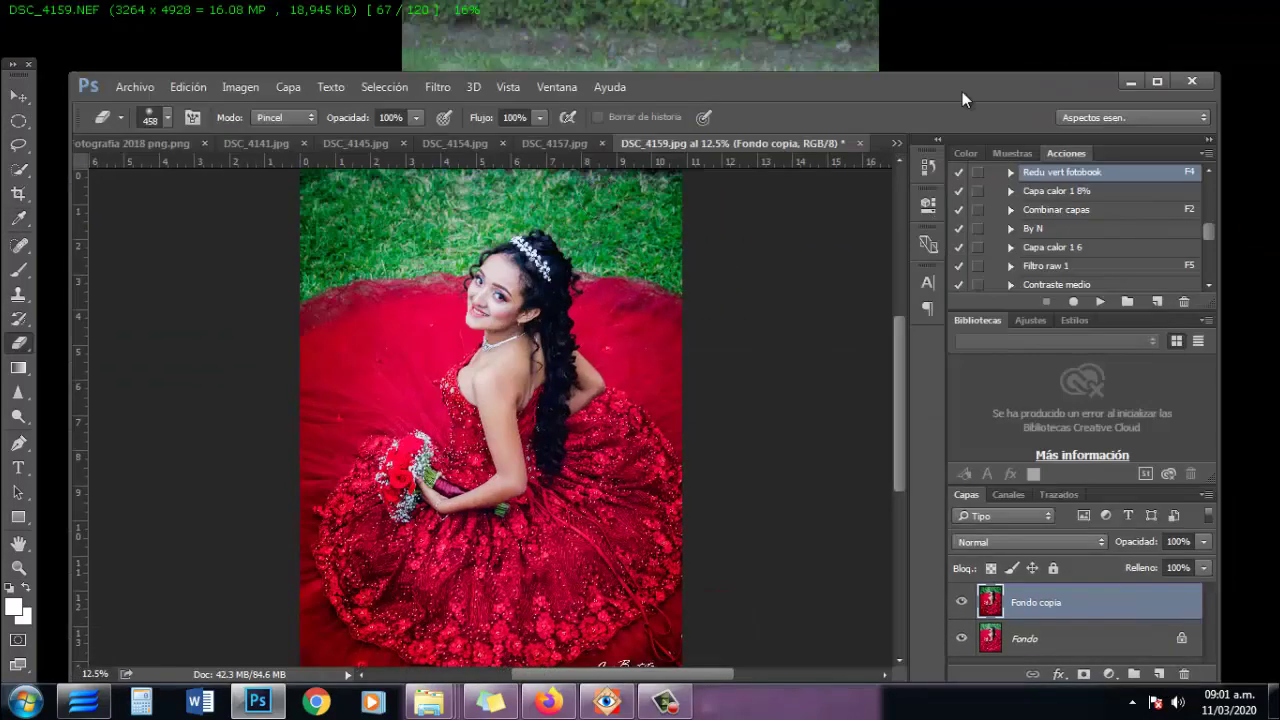
{"action": "key", "text": "Return"}
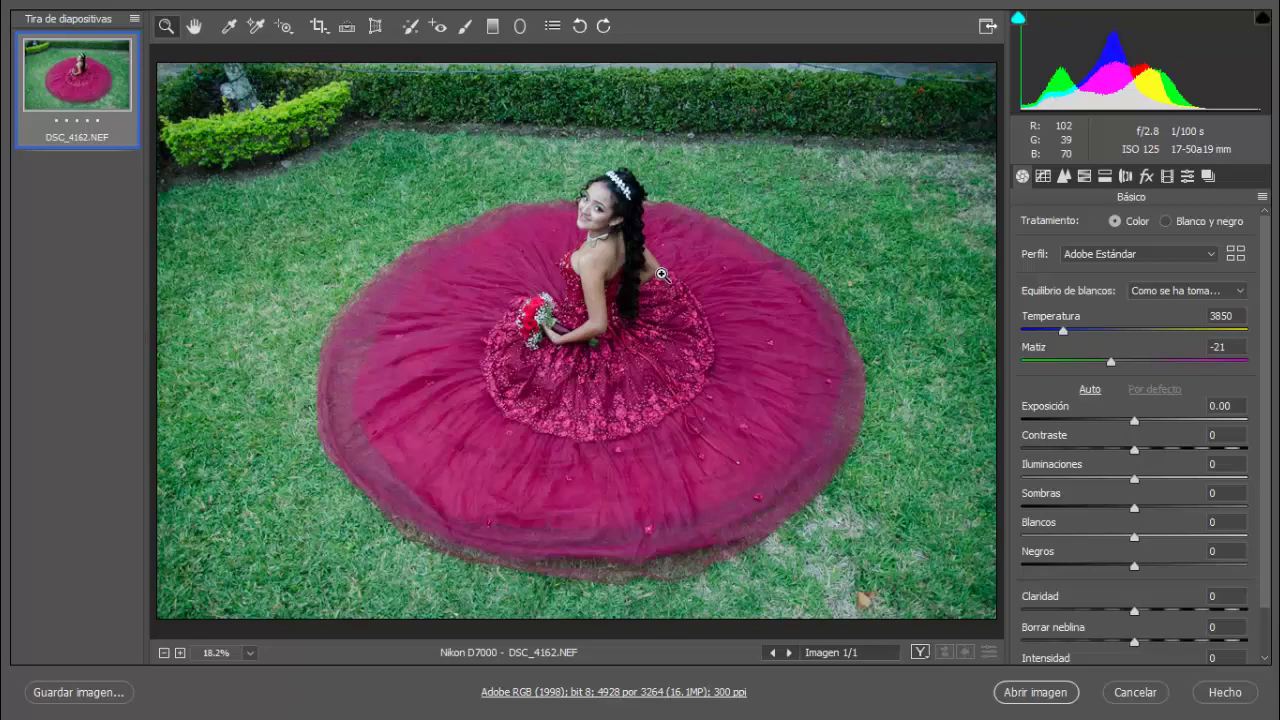
Apply the Previous Conversion raw settings to DSC_4162 and open it in Photoshop.
{"action": "left_click", "coordinate": [1262, 196]}
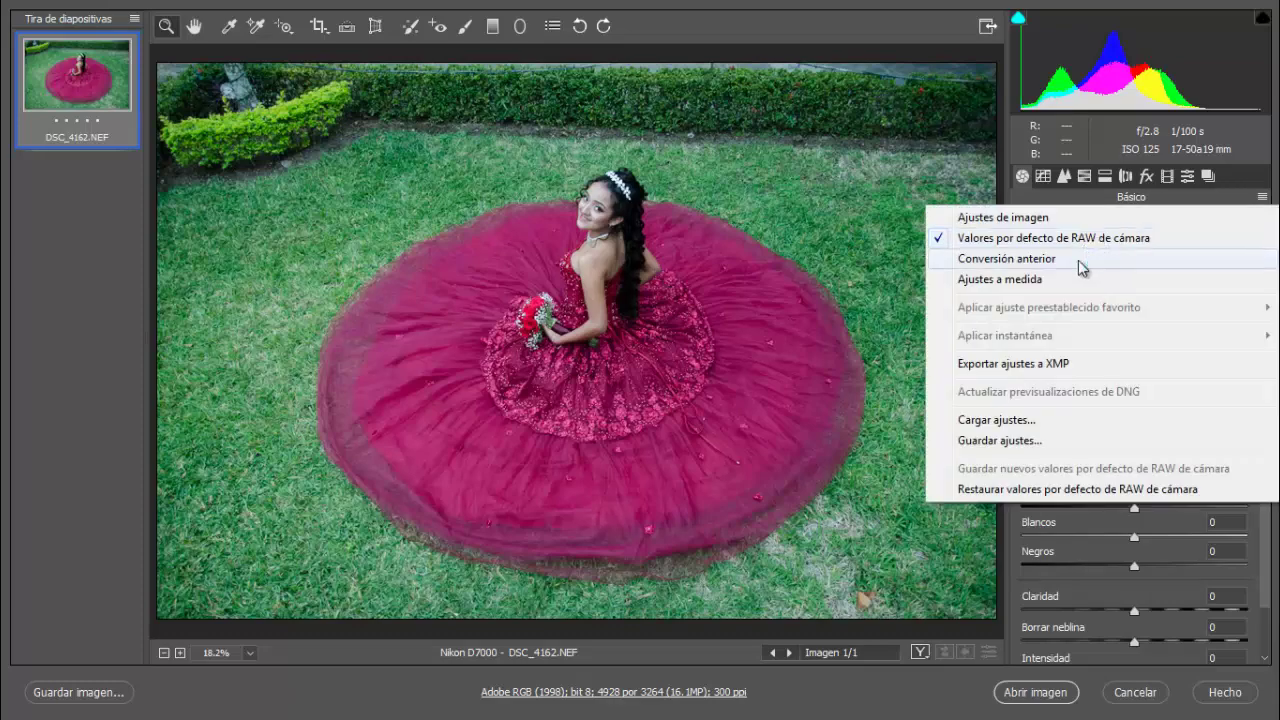
{"action": "left_click", "coordinate": [1000, 254]}
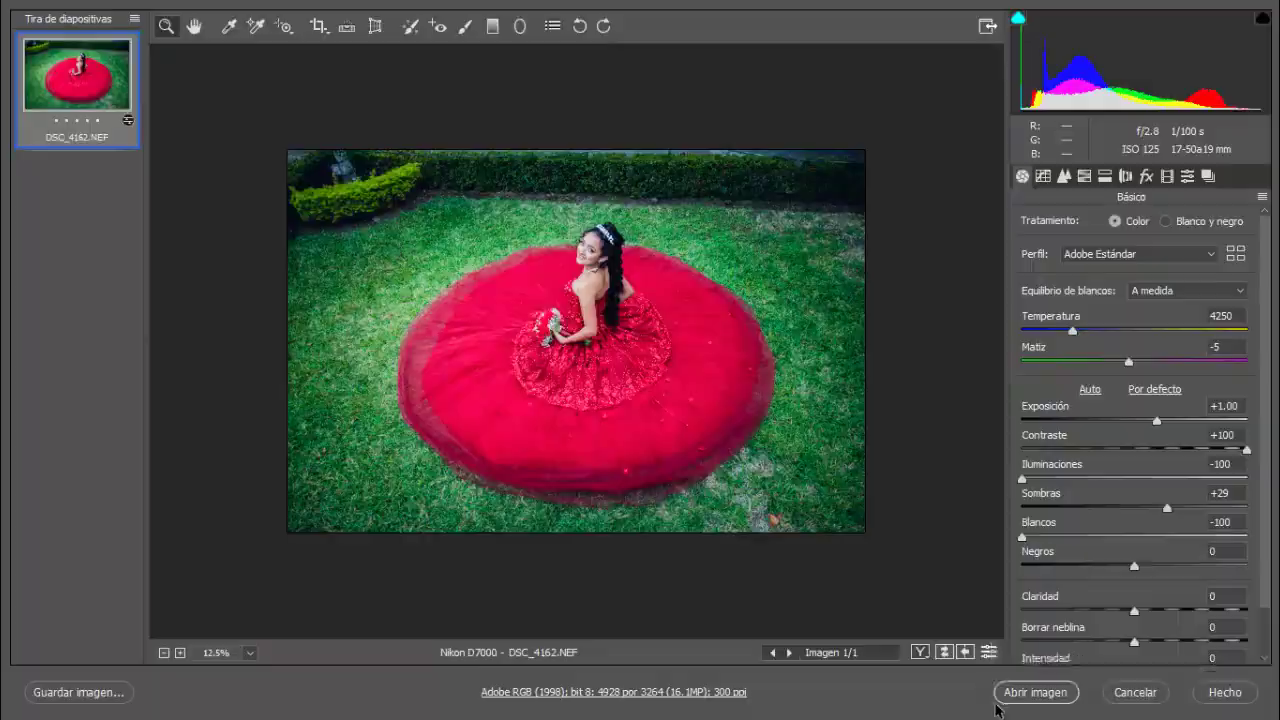
{"action": "left_click", "coordinate": [1000, 698]}
{"action": "left_click", "coordinate": [786, 332]}
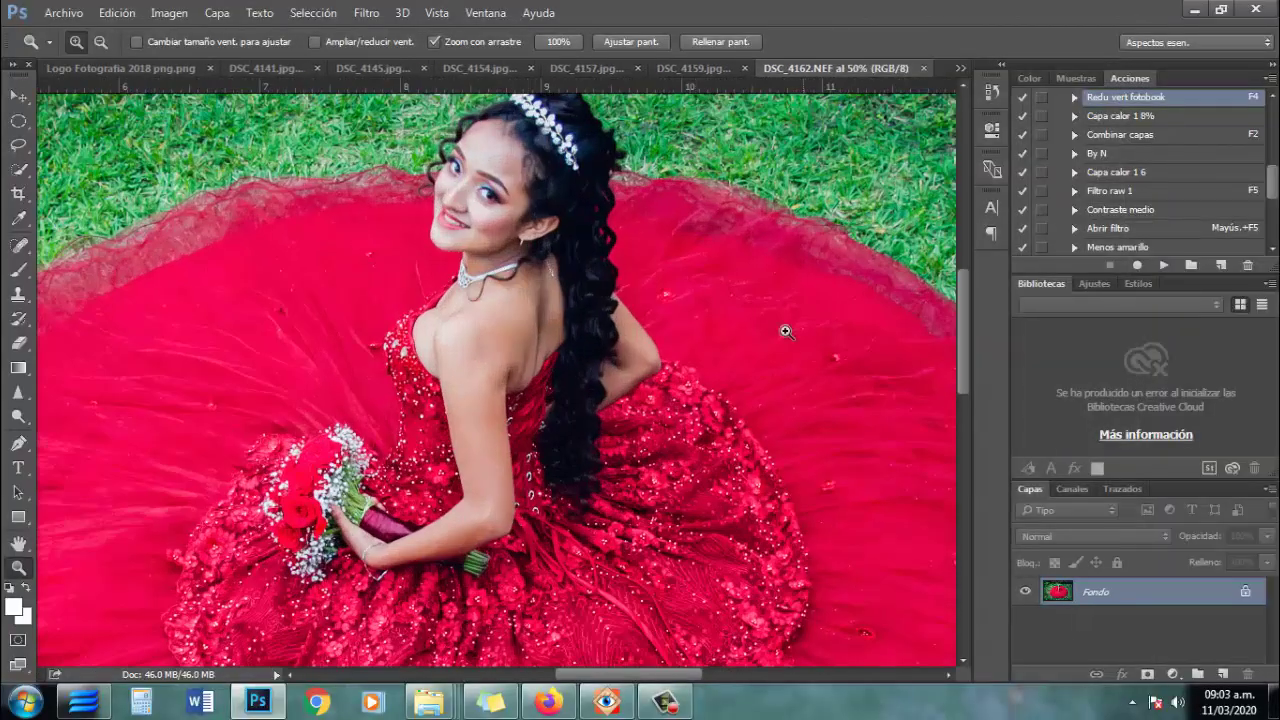
Duplicate the background layer and view the photo at actual pixel size.
{"action": "right_click", "coordinate": [1096, 592]}
{"action": "left_click", "coordinate": [1063, 343]}
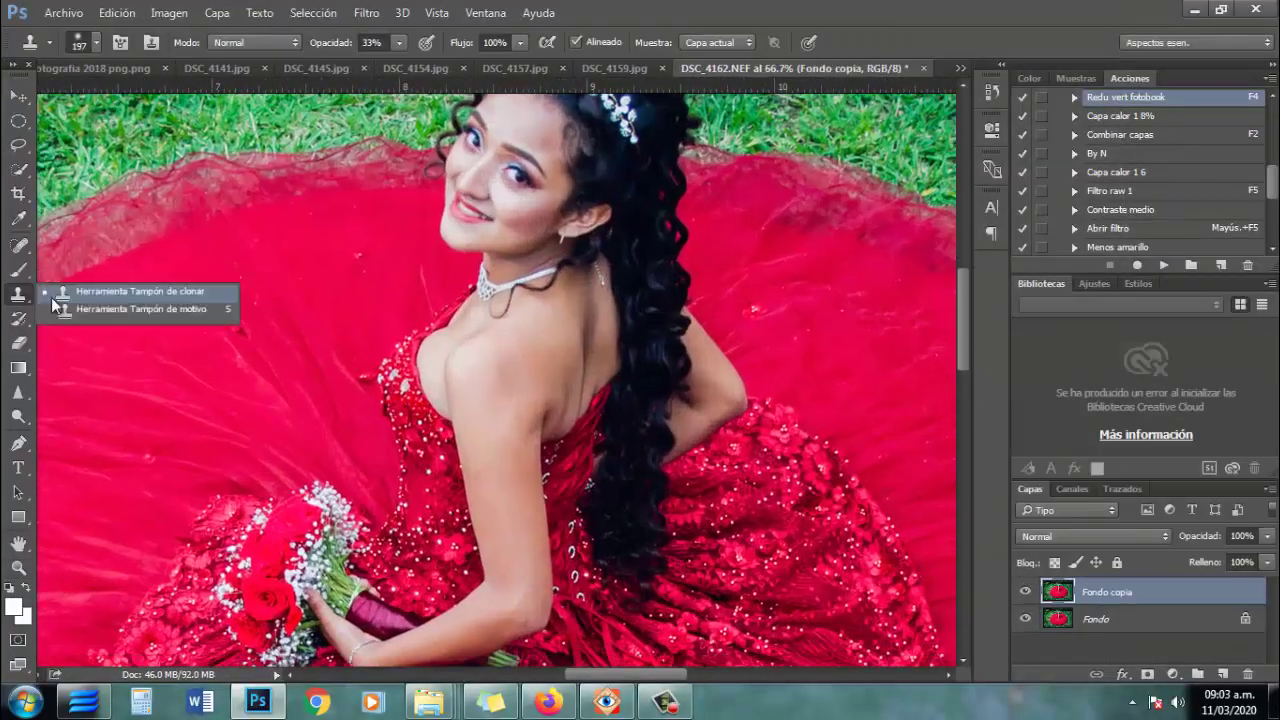
{"action": "right_click", "coordinate": [806, 397]}
{"action": "key", "text": "Return"}
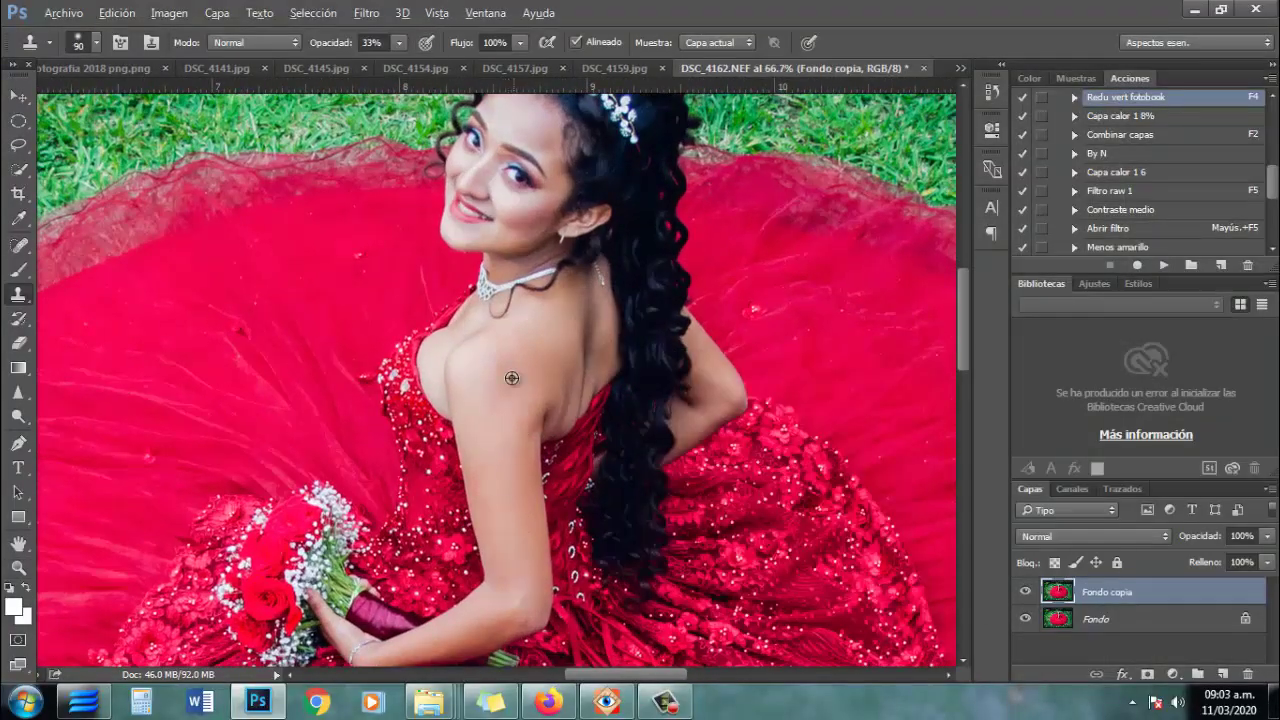
{"action": "scroll", "coordinate": [636, 408], "scroll_direction": "up", "scroll_amount": 3}
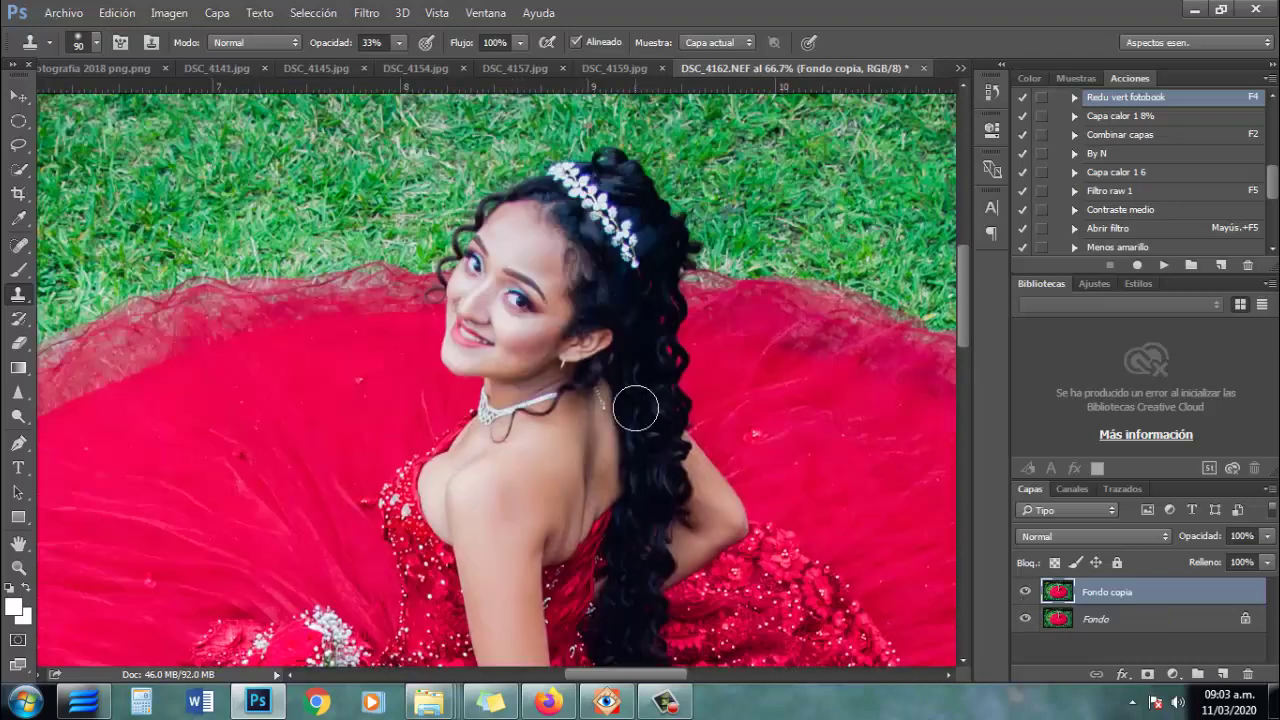
{"action": "double_click", "coordinate": [17, 566]}
Set up the Dodge, Clone Stamp and Spot Healing brushes for retouching the face.
{"action": "left_click", "coordinate": [18, 416]}
{"action": "right_click", "coordinate": [672, 345]}
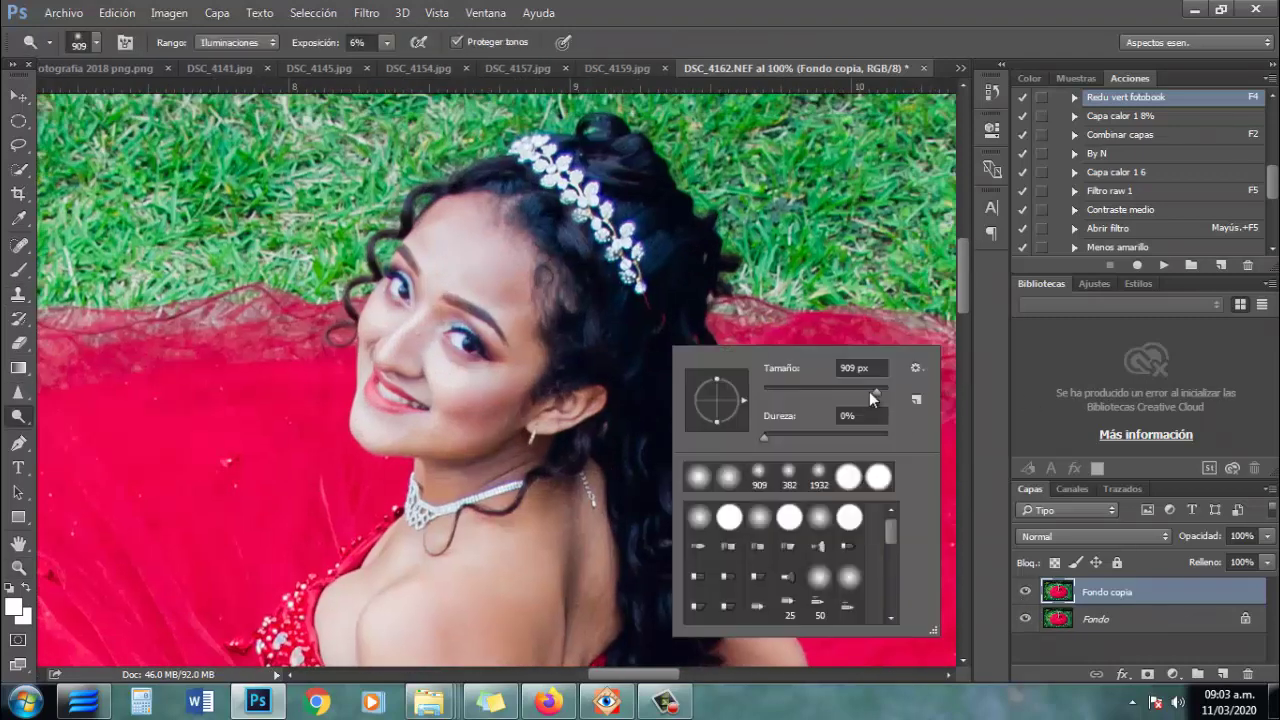
{"action": "key", "text": "Return"}
{"action": "key", "text": "s"}
{"action": "scroll", "coordinate": [430, 200], "scroll_direction": "up", "scroll_amount": 1}
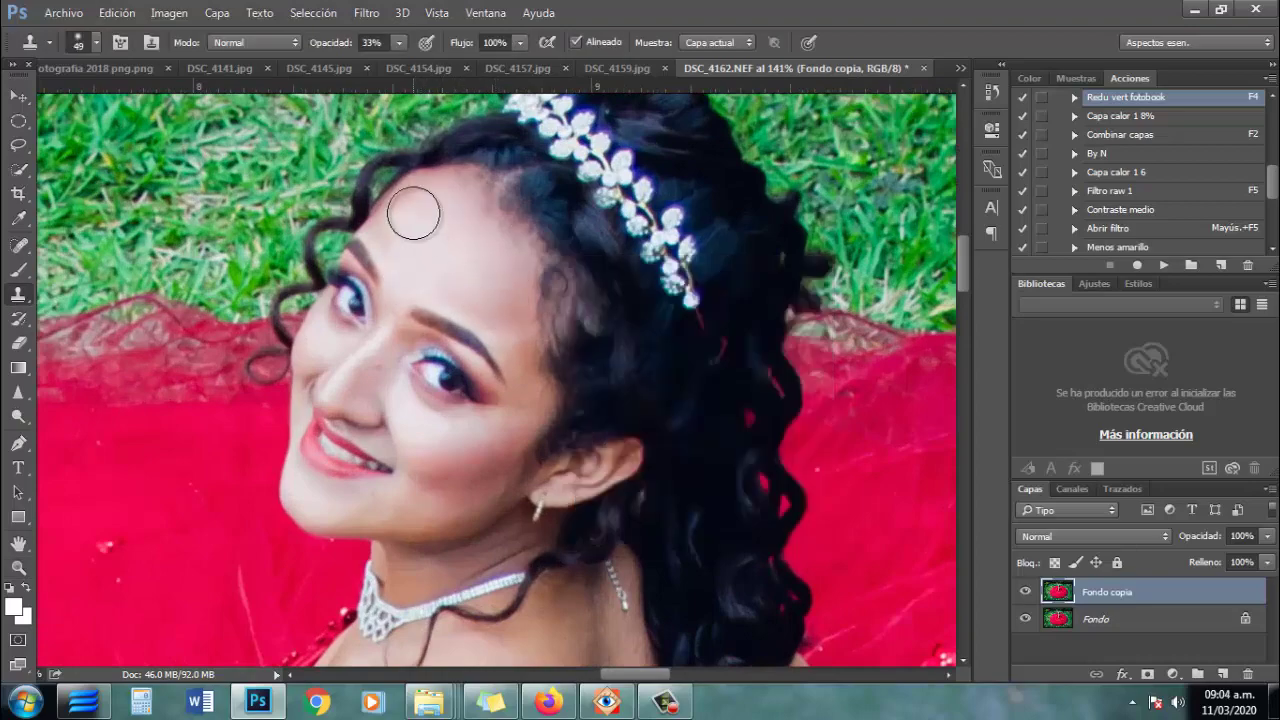
{"action": "right_click", "coordinate": [502, 263]}
{"action": "key", "text": "j"}
{"action": "right_click", "coordinate": [490, 400]}
{"action": "key", "text": "z"}
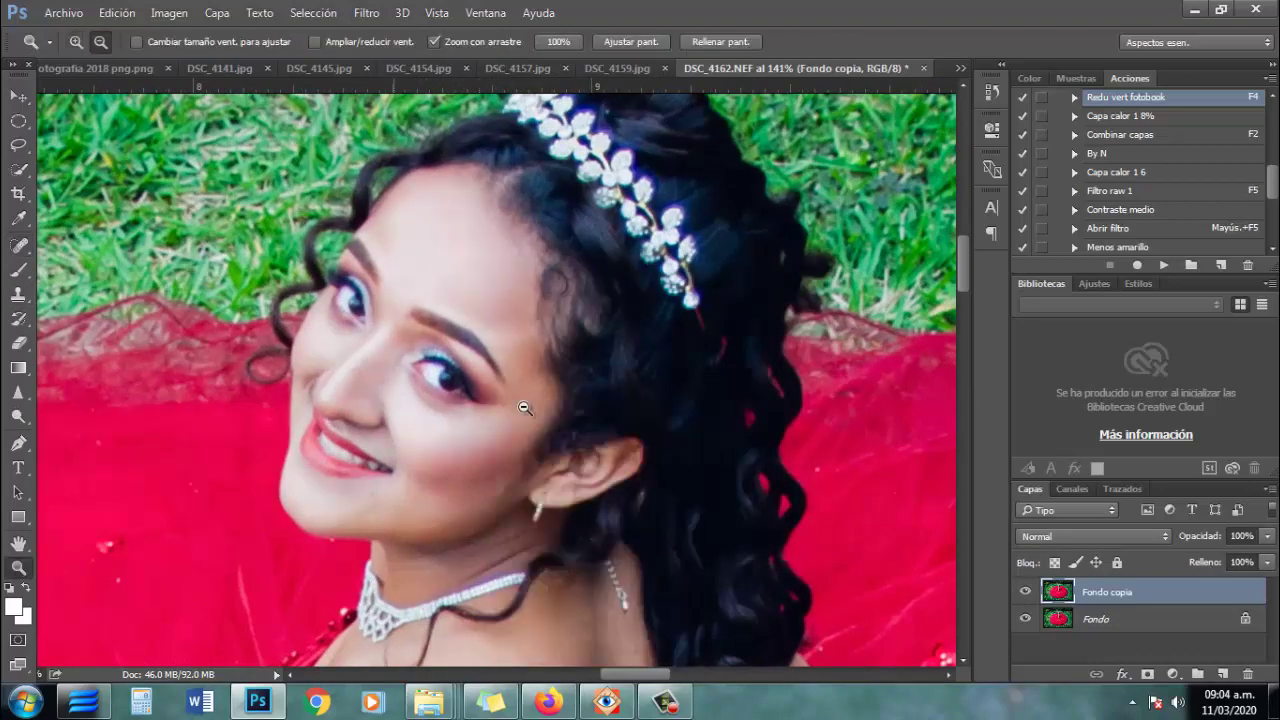
Zoom in closer on the girl's face with the Clone Stamp brush ready.
{"action": "left_click", "coordinate": [520, 400]}
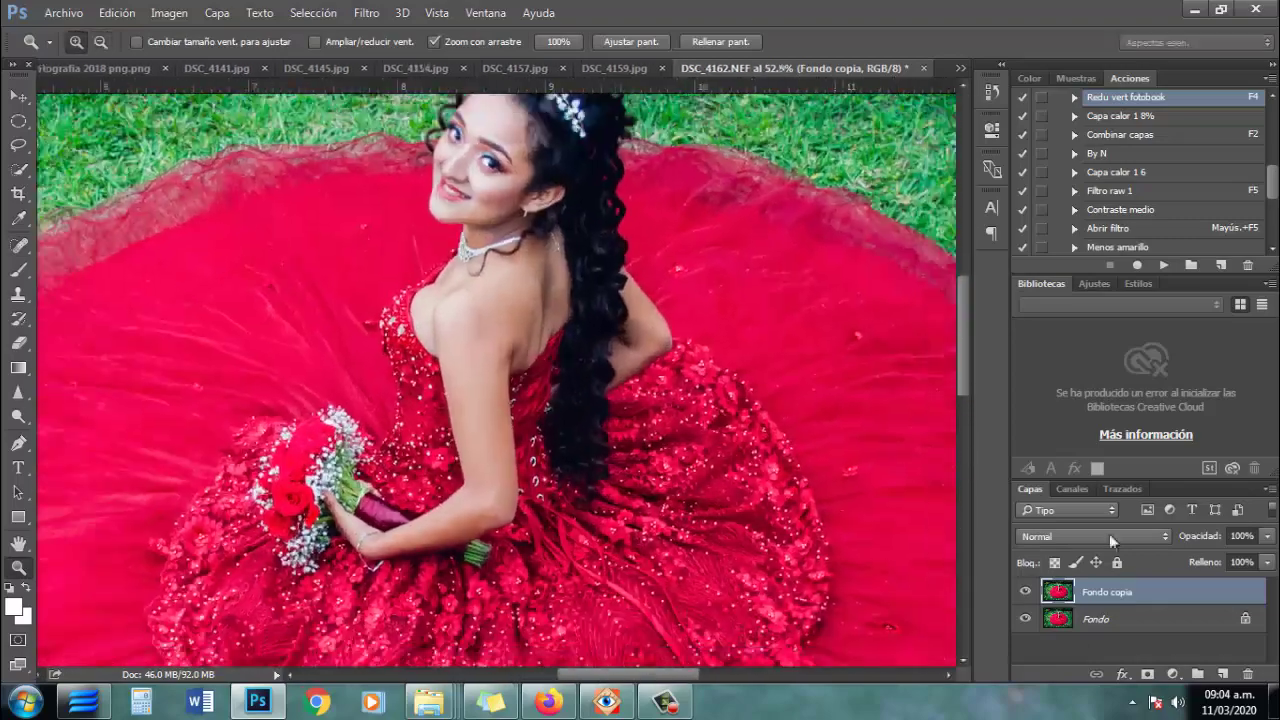
{"action": "left_click", "coordinate": [496, 370]}
{"action": "key", "text": "s"}
{"action": "right_click", "coordinate": [552, 306]}
{"action": "key", "text": "Escape"}
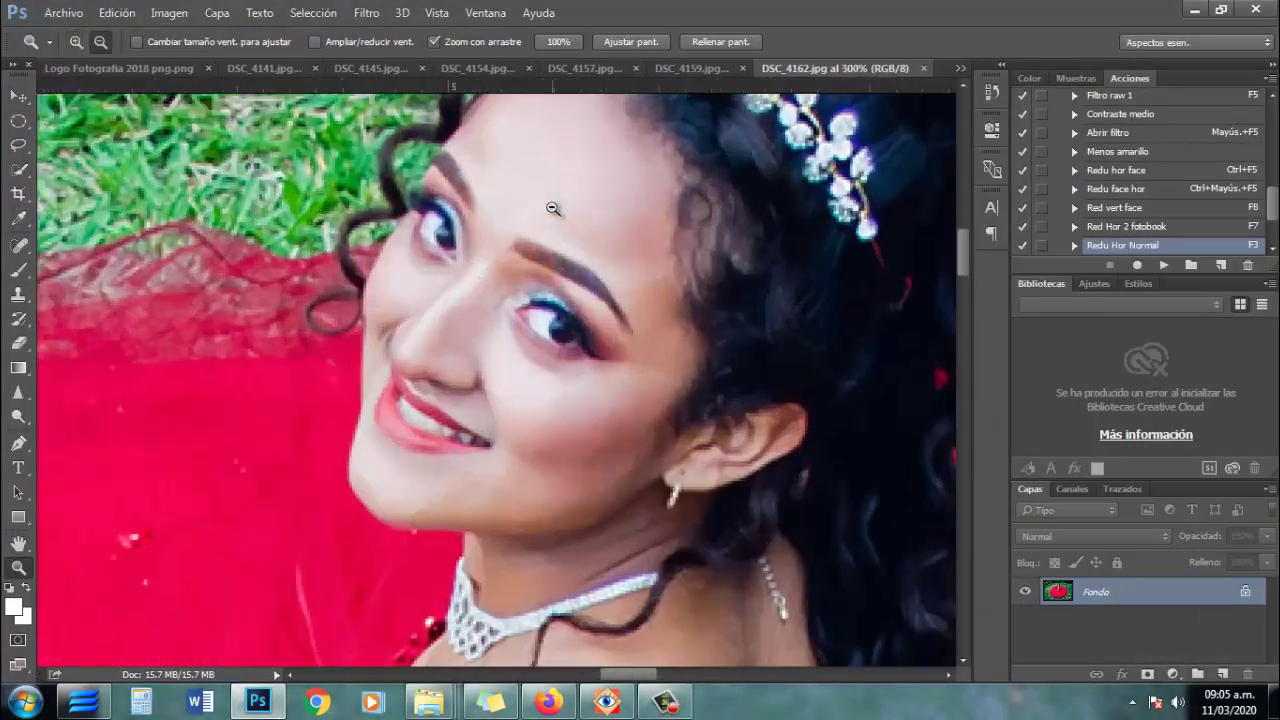
Clone out the blemish beside the nose with a 15 px brush and zoom back out.
{"action": "key", "text": "s"}
{"action": "right_click", "coordinate": [650, 292]}
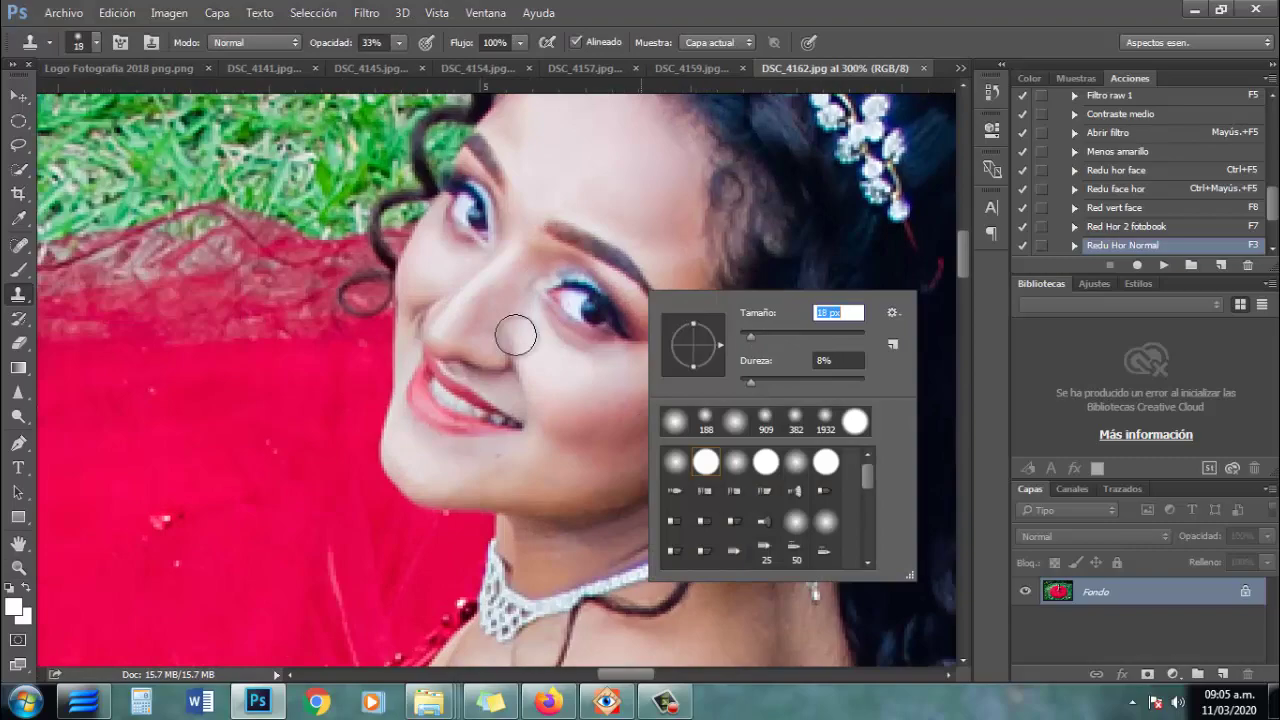
{"action": "left_click_drag", "start_coordinate": [751, 336], "coordinate": [749, 335]}
{"action": "left_click", "coordinate": [470, 315]}
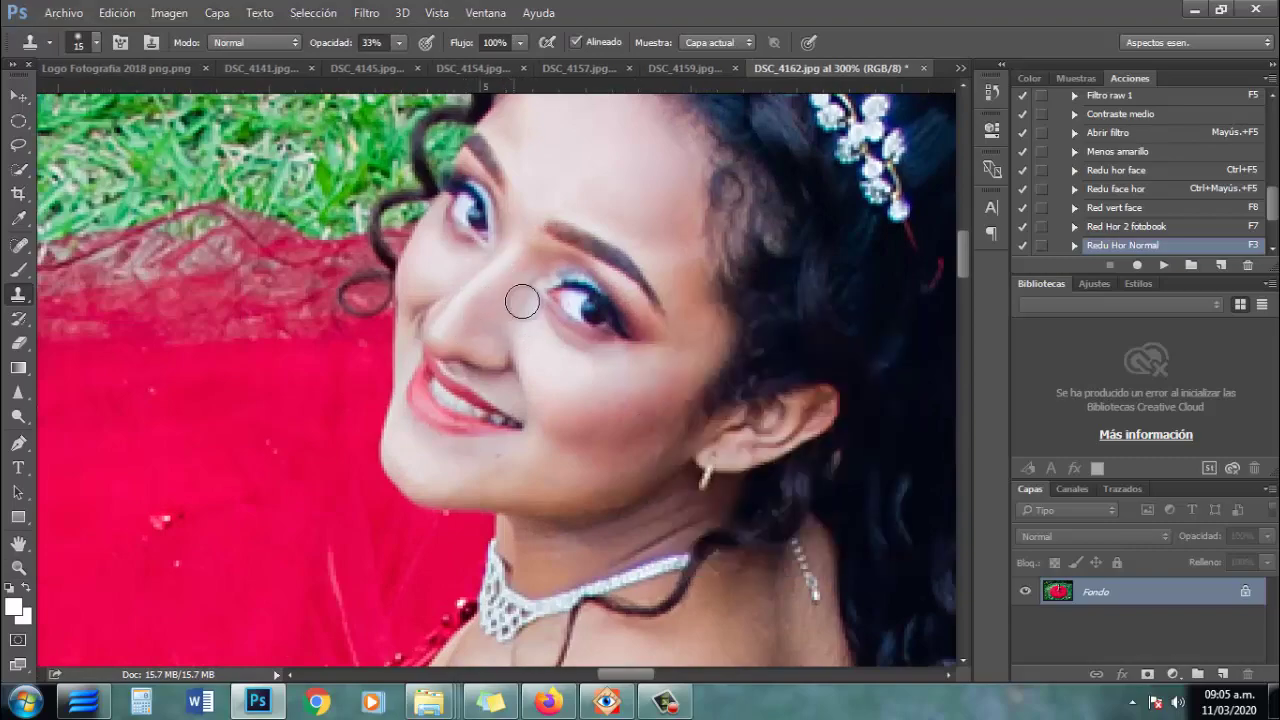
{"action": "key", "text": "ctrl+0"}
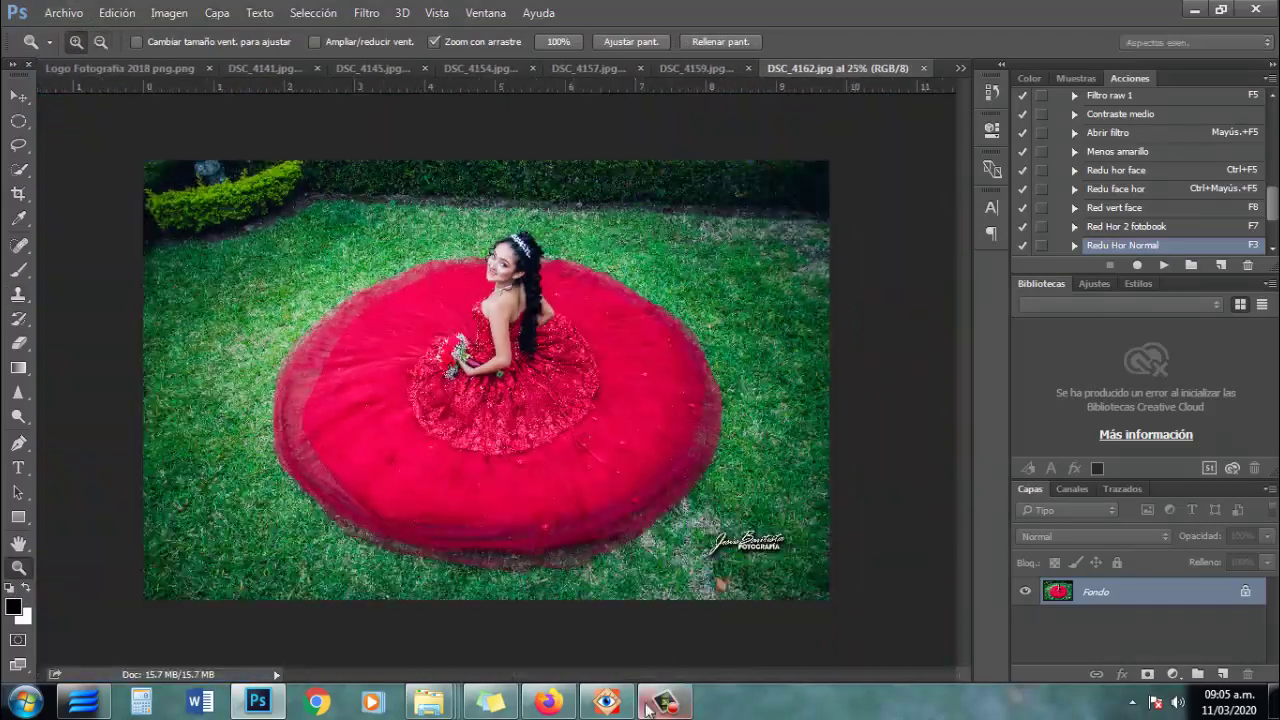
{"action": "left_click", "coordinate": [548, 704]}
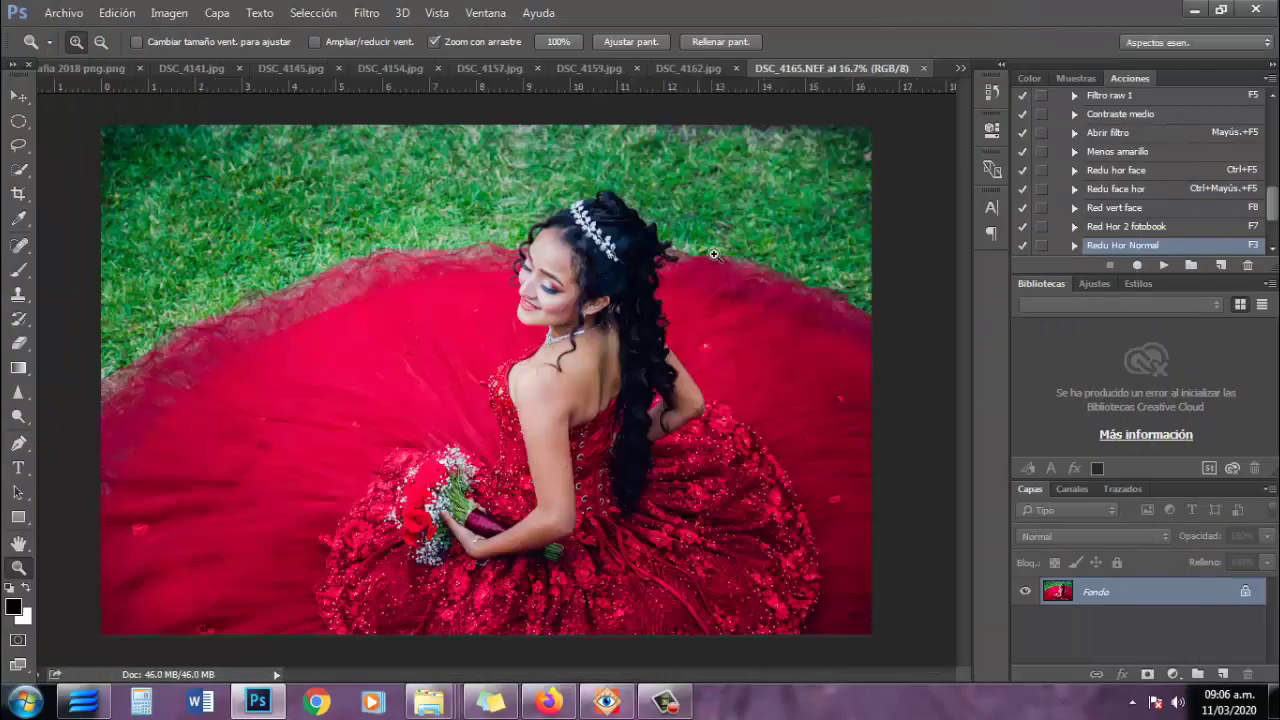
Lighten the forehead and facial skin with a 382 px Dodge brush limited to highlights.
{"action": "left_click", "coordinate": [546, 703]}
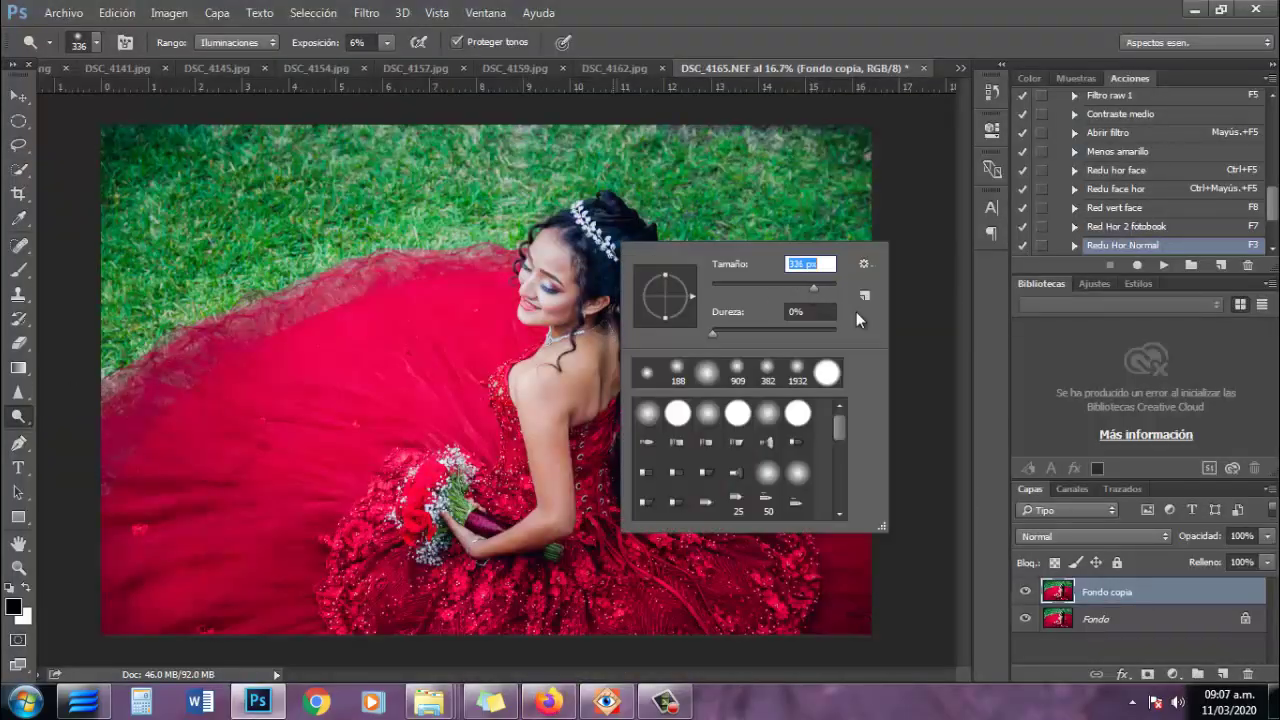
{"action": "left_click", "coordinate": [767, 372]}
{"action": "left_click", "coordinate": [236, 42]}
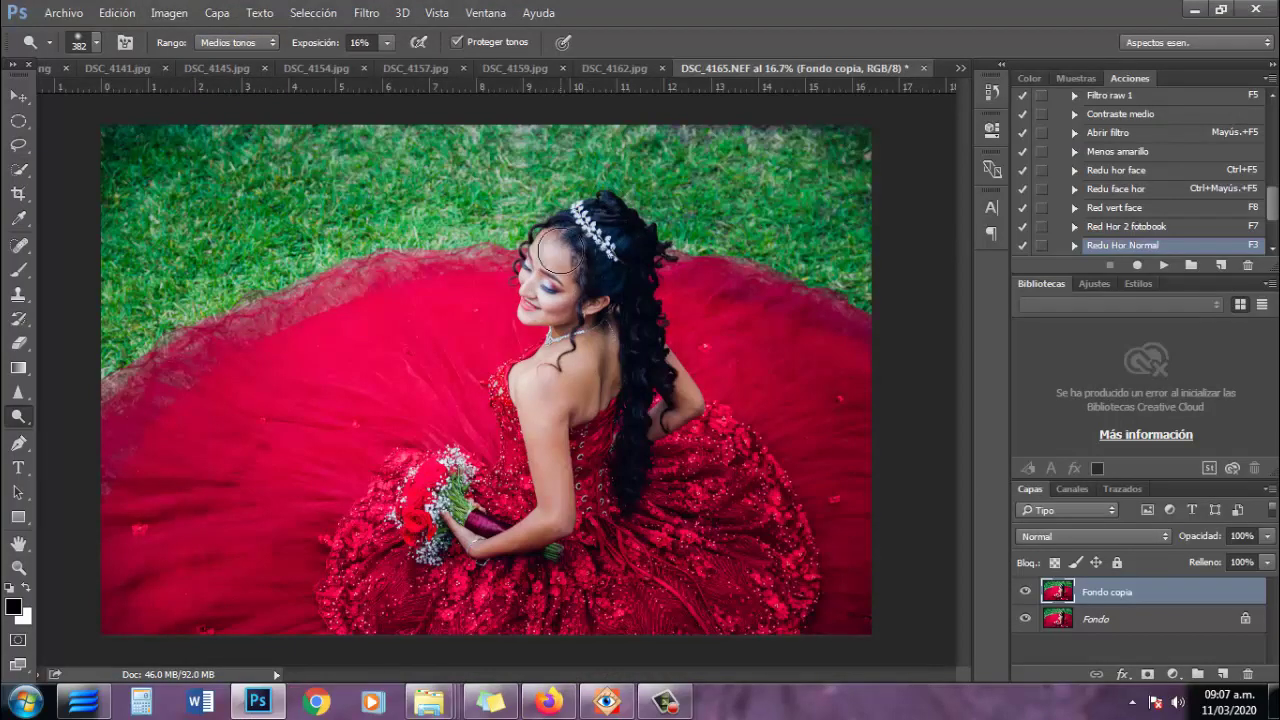
{"action": "left_click", "coordinate": [560, 255]}
{"action": "left_click", "coordinate": [236, 42]}
{"action": "left_click", "coordinate": [230, 66]}
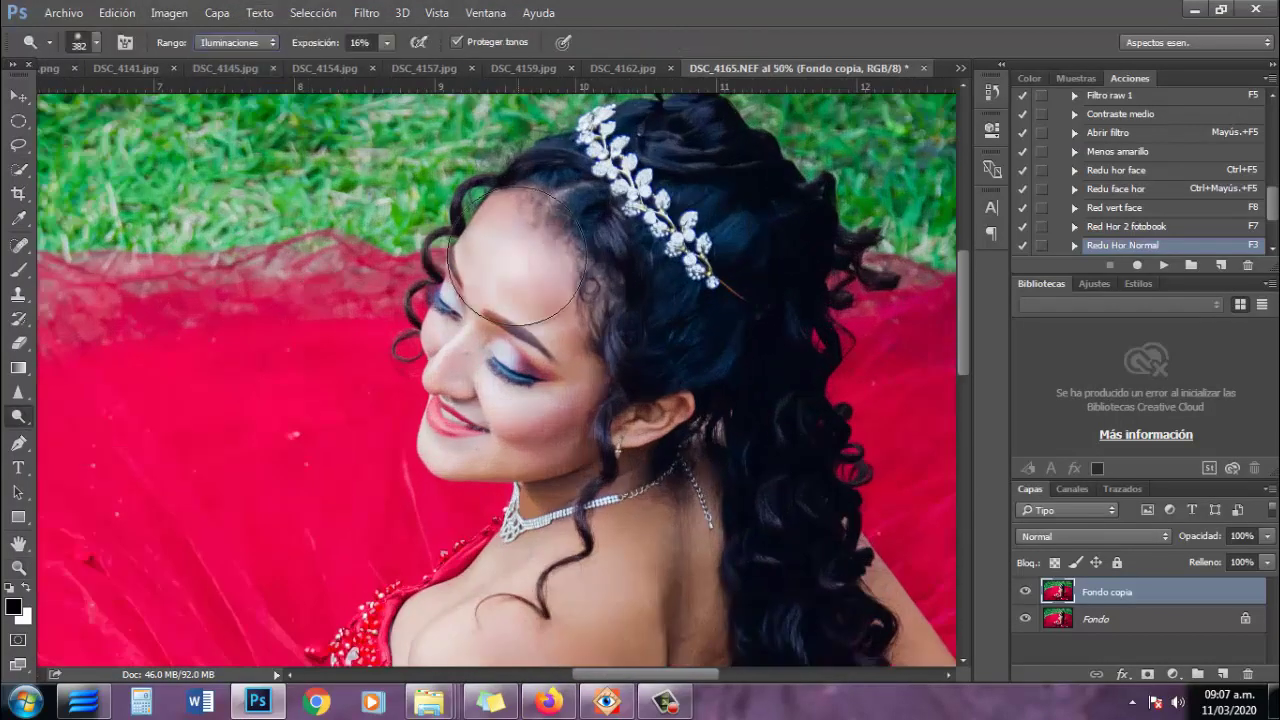
{"action": "left_click_drag", "start_coordinate": [516, 255], "coordinate": [547, 268]}
Retouch the face with Clone Stamp and healing brushes at 80 px and 43 px.
{"action": "key", "text": "s"}
{"action": "right_click", "coordinate": [612, 240]}
{"action": "key", "text": "Return"}
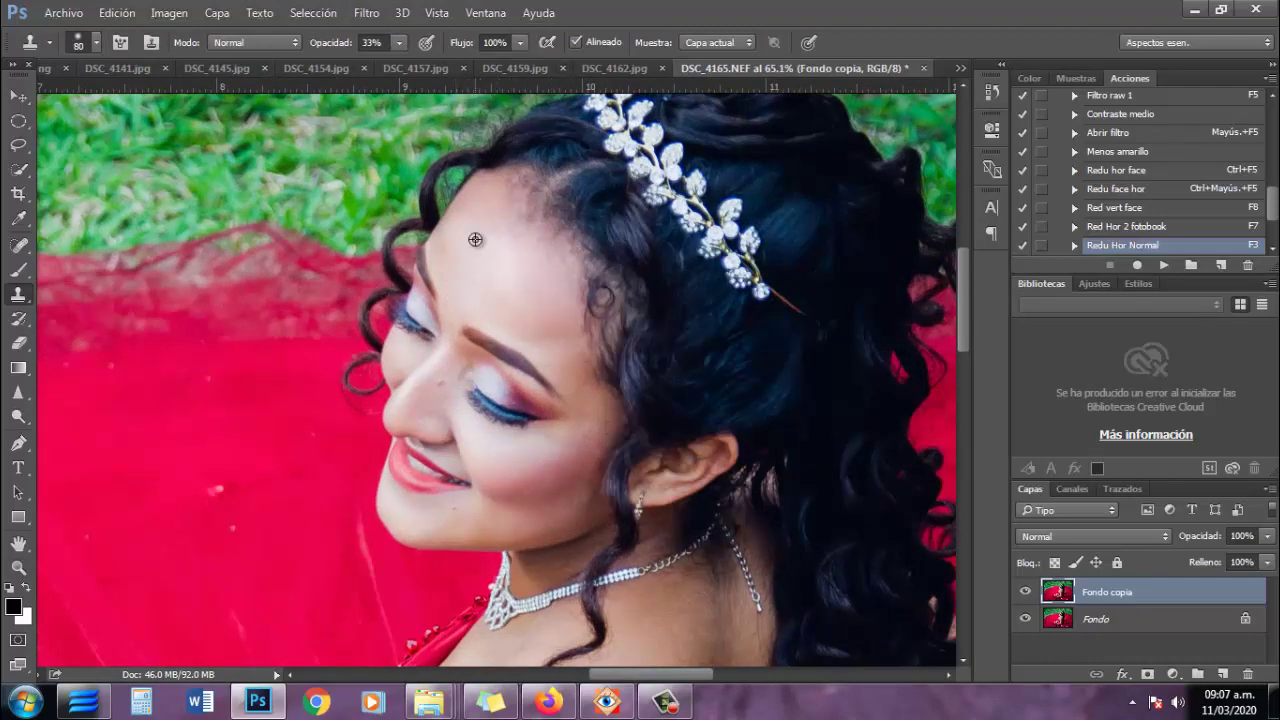
{"action": "right_click", "coordinate": [522, 388]}
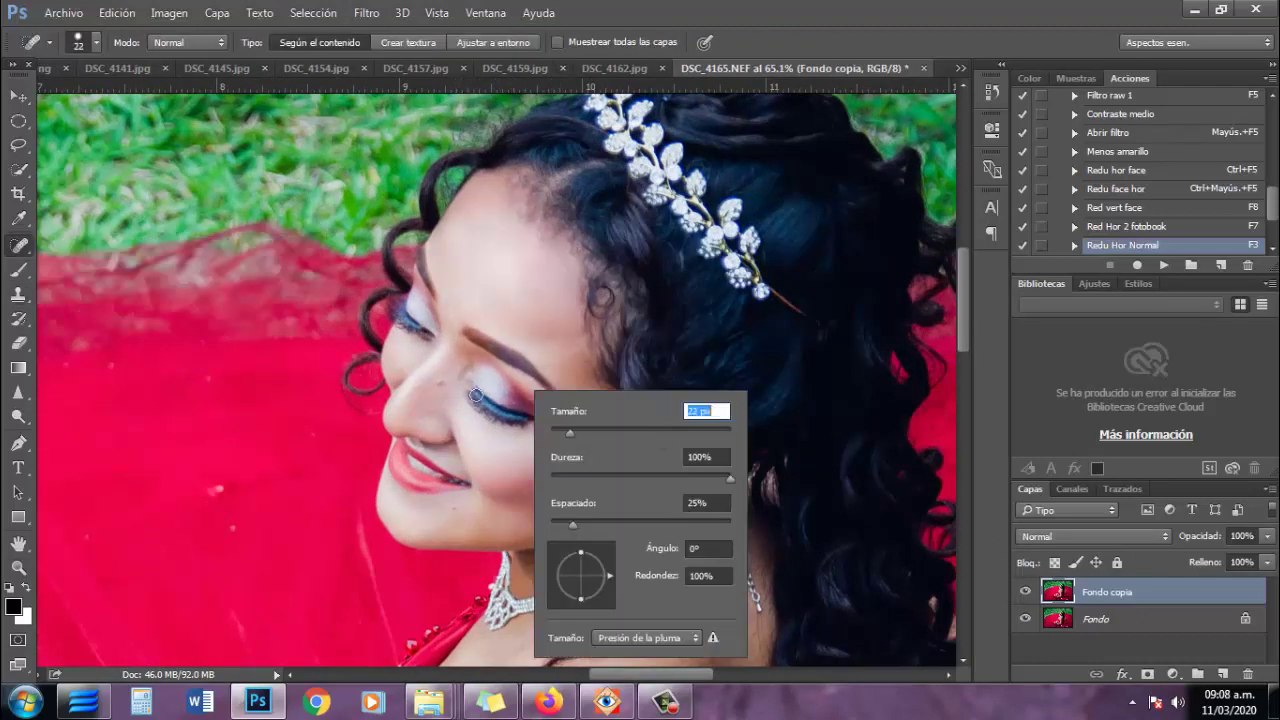
{"action": "left_click", "coordinate": [484, 418]}
{"action": "right_click", "coordinate": [610, 337]}
{"action": "key", "text": "Return"}
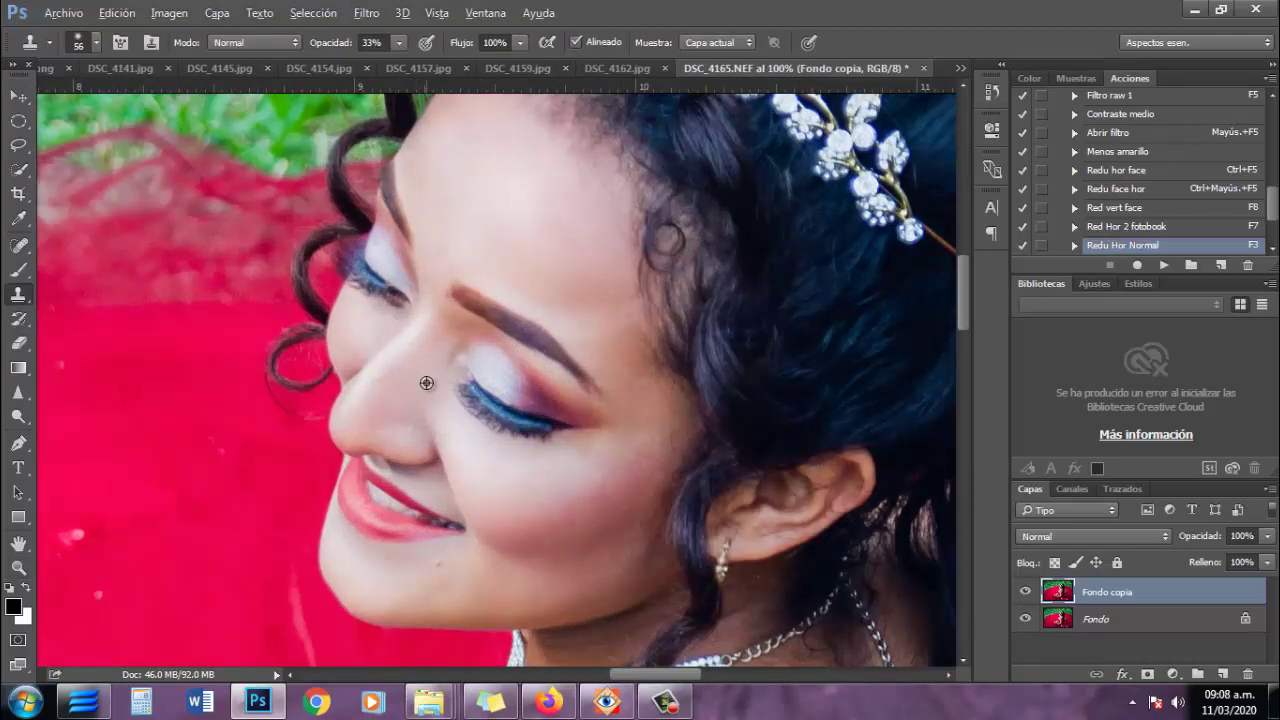
{"action": "right_click", "coordinate": [384, 400]}
{"action": "key", "text": "Return"}
Zoom out and outline the girl's arm with the freehand Lasso.
{"action": "key", "text": "z"}
{"action": "left_click", "coordinate": [430, 370], "text": "alt"}
{"action": "left_click", "coordinate": [455, 330]}
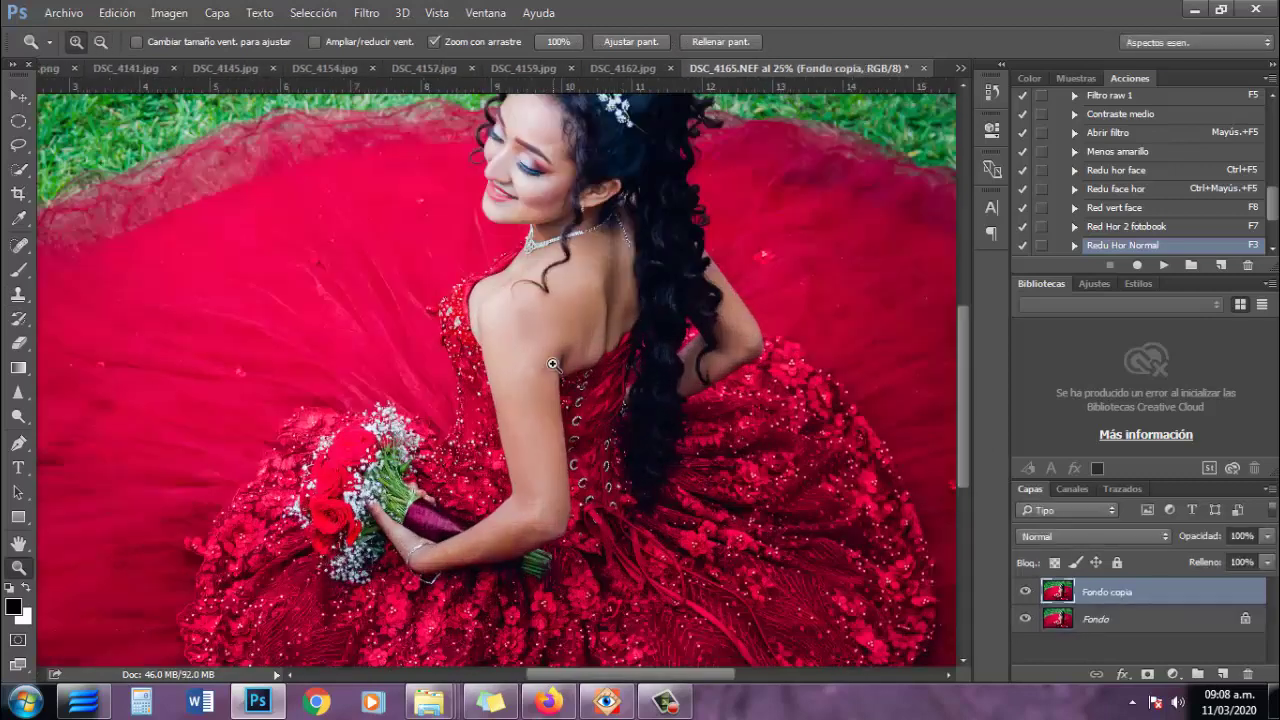
{"action": "right_click", "coordinate": [18, 144]}
{"action": "left_click", "coordinate": [457, 332]}
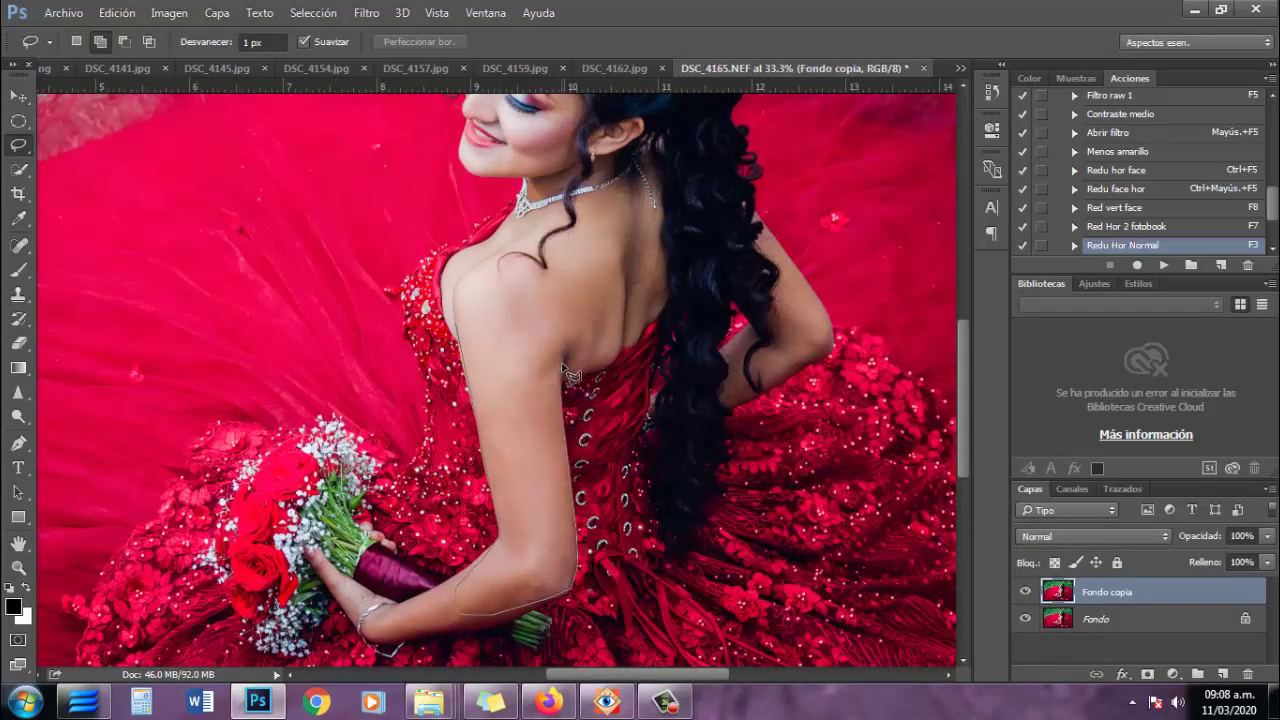
{"action": "left_click_drag", "start_coordinate": [580, 270], "coordinate": [505, 262]}
{"action": "left_click", "coordinate": [18, 293]}
Retouch the arm with cloning and set the Dodge brush size to 909.
{"action": "right_click", "coordinate": [672, 318]}
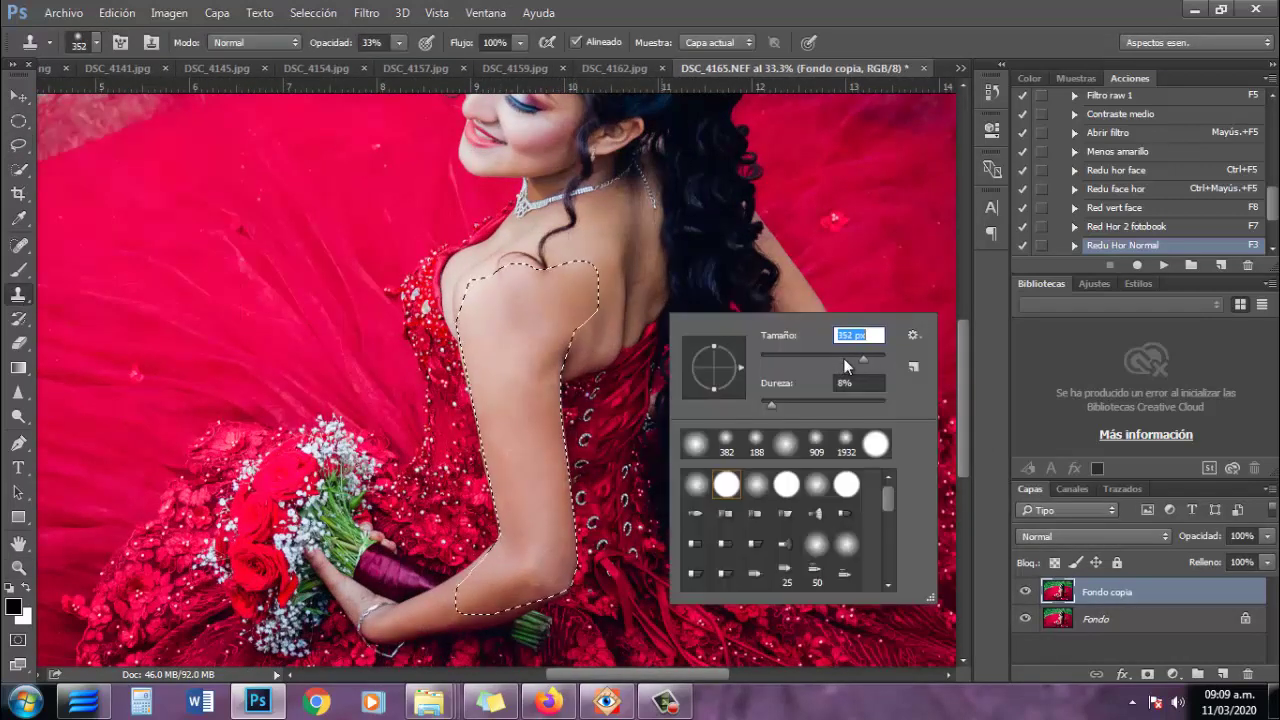
{"action": "key", "text": "Return"}
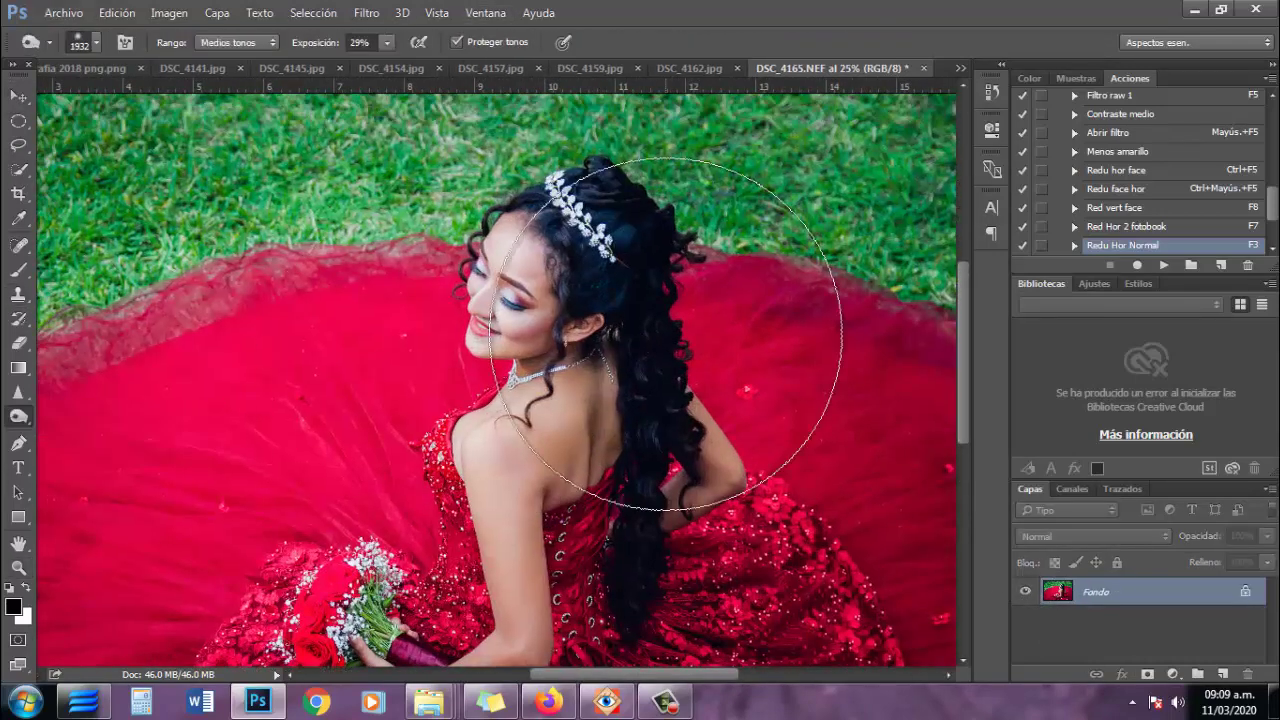
{"action": "right_click", "coordinate": [666, 333]}
{"action": "type", "text": "909"}
{"action": "key", "text": "Return"}
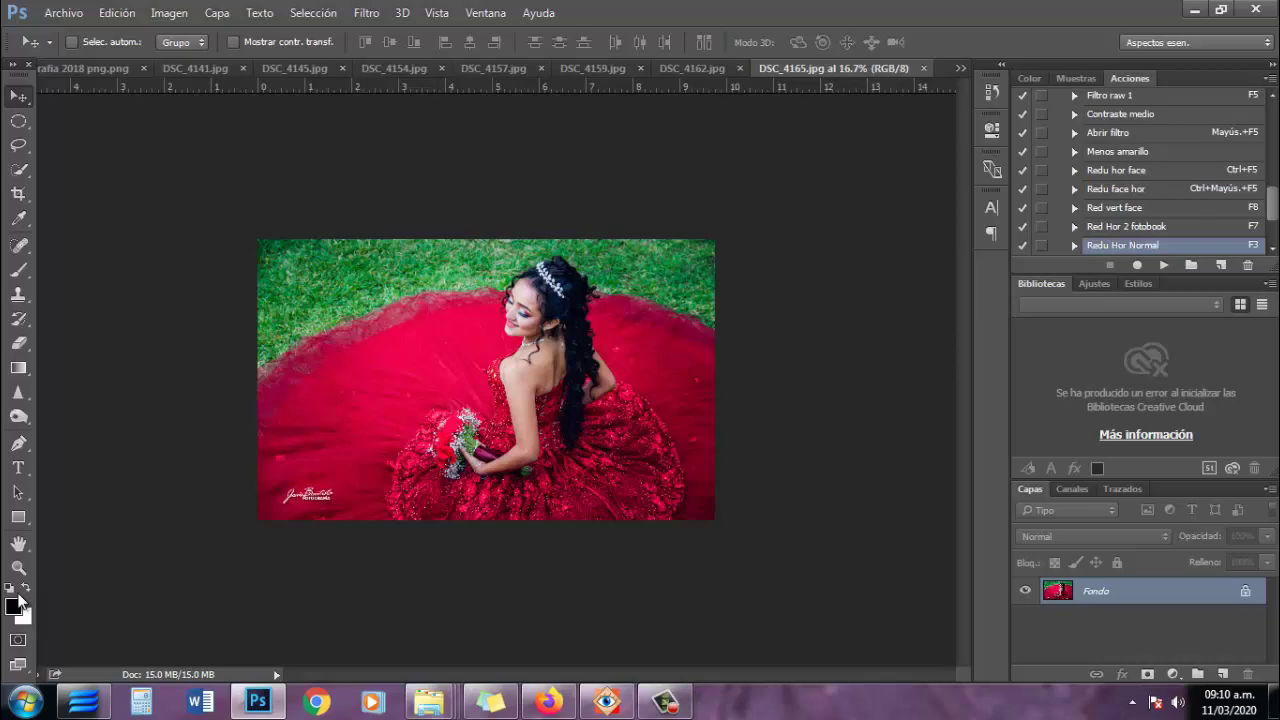
Magnify the arm to 100% and ready the Clone Stamp brush for skin blemishes.
{"action": "key", "text": "z"}
{"action": "left_click", "coordinate": [226, 432]}
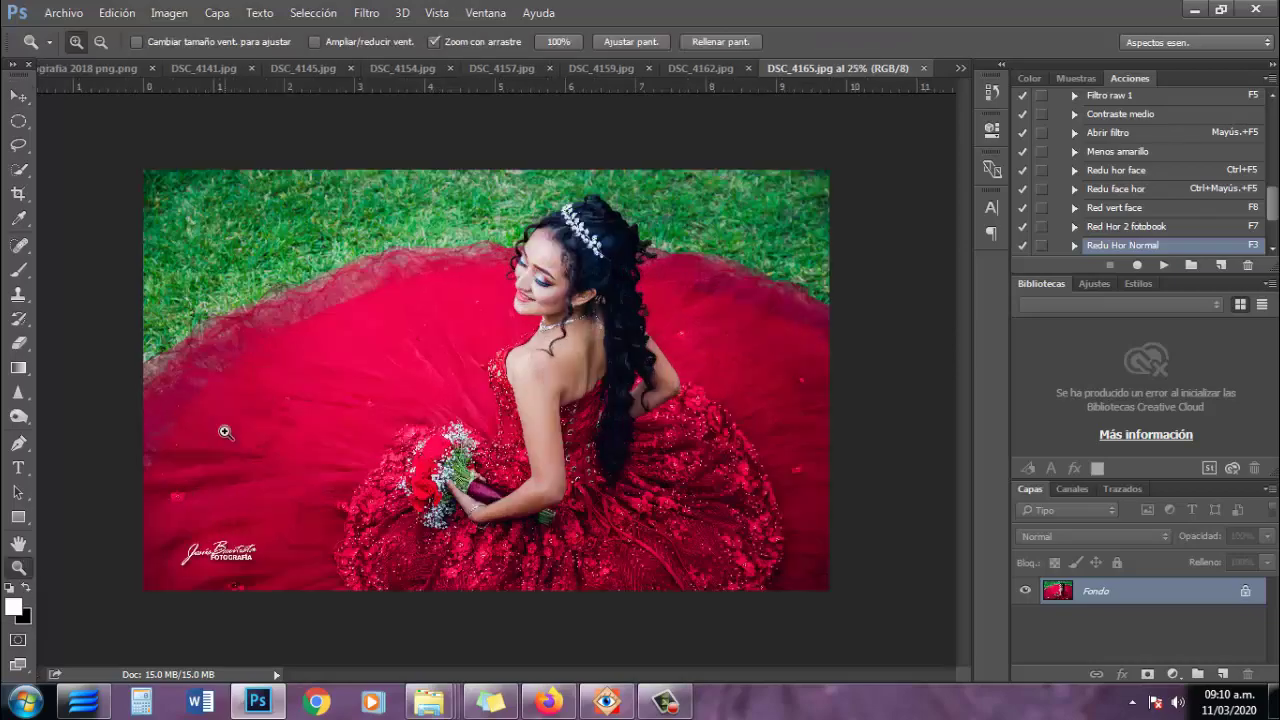
{"action": "double_click", "coordinate": [18, 567]}
{"action": "key", "text": "s"}
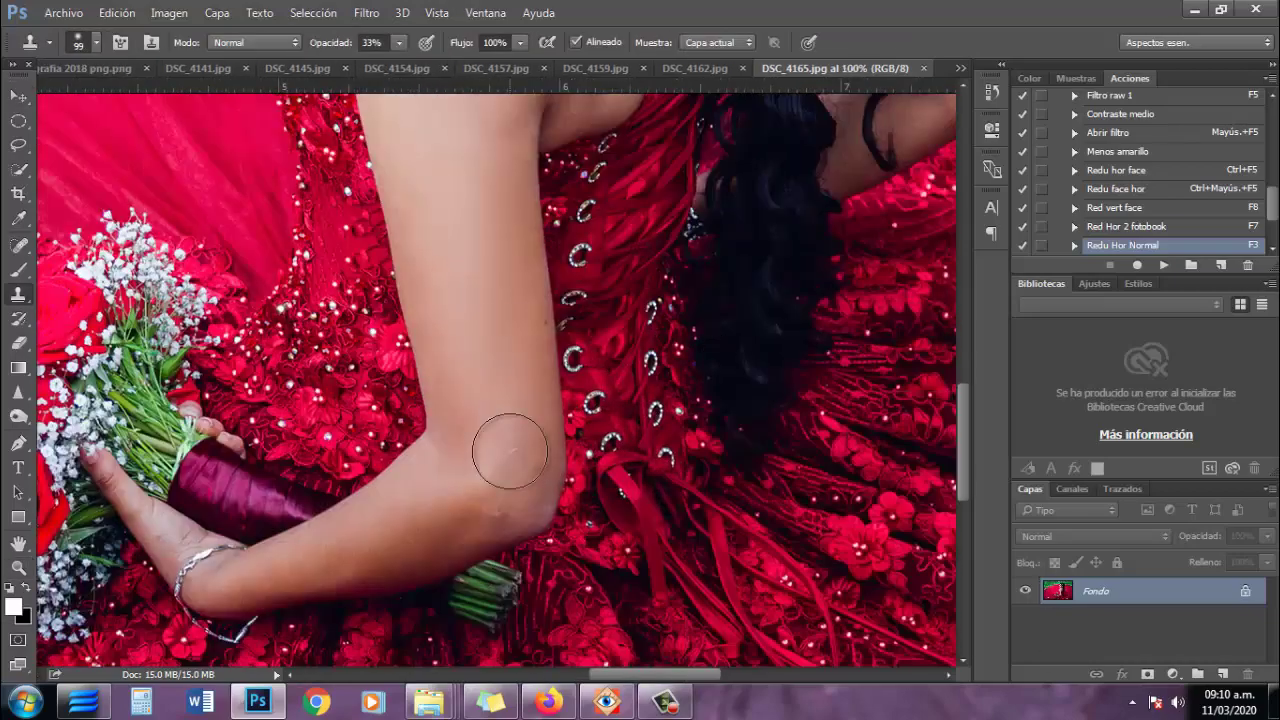
{"action": "right_click", "coordinate": [645, 395]}
Fit the photo in the window, close the finished documents and bring up DSC_4166.
{"action": "key", "text": "Escape"}
{"action": "key", "text": "ctrl+0"}
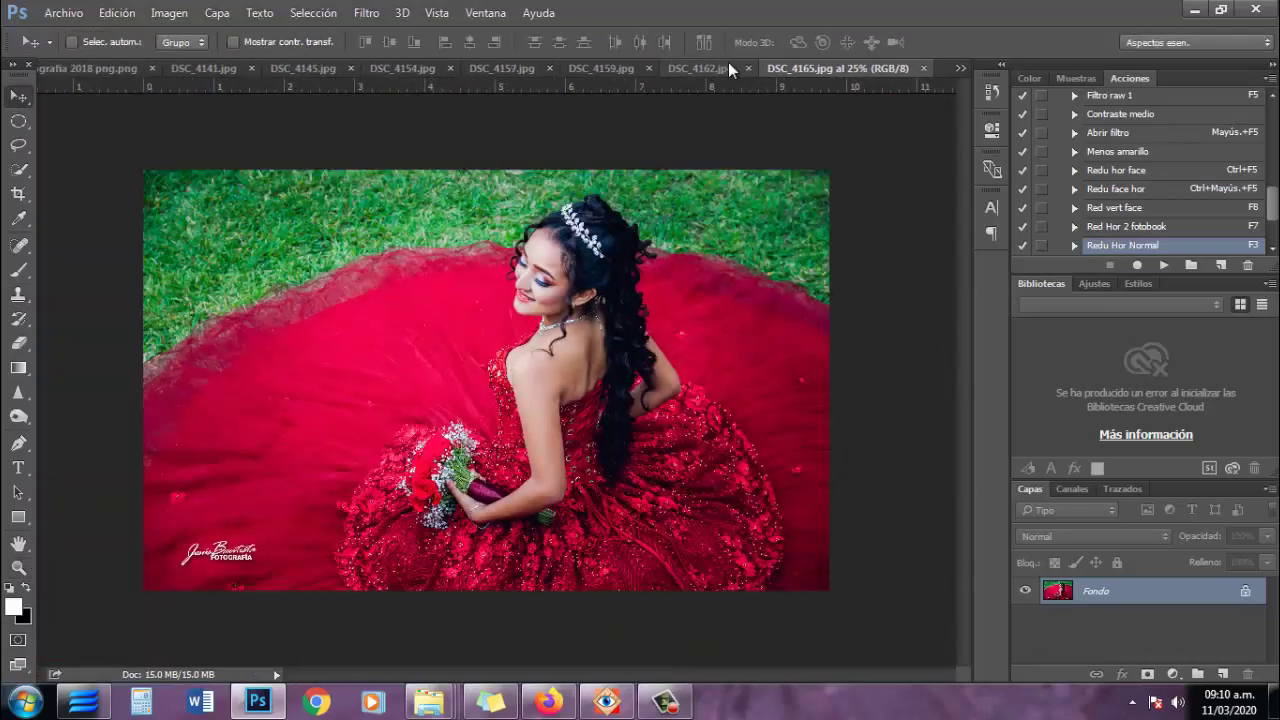
{"action": "key", "text": "ctrl+Tab"}
{"action": "left_click", "coordinate": [660, 697]}
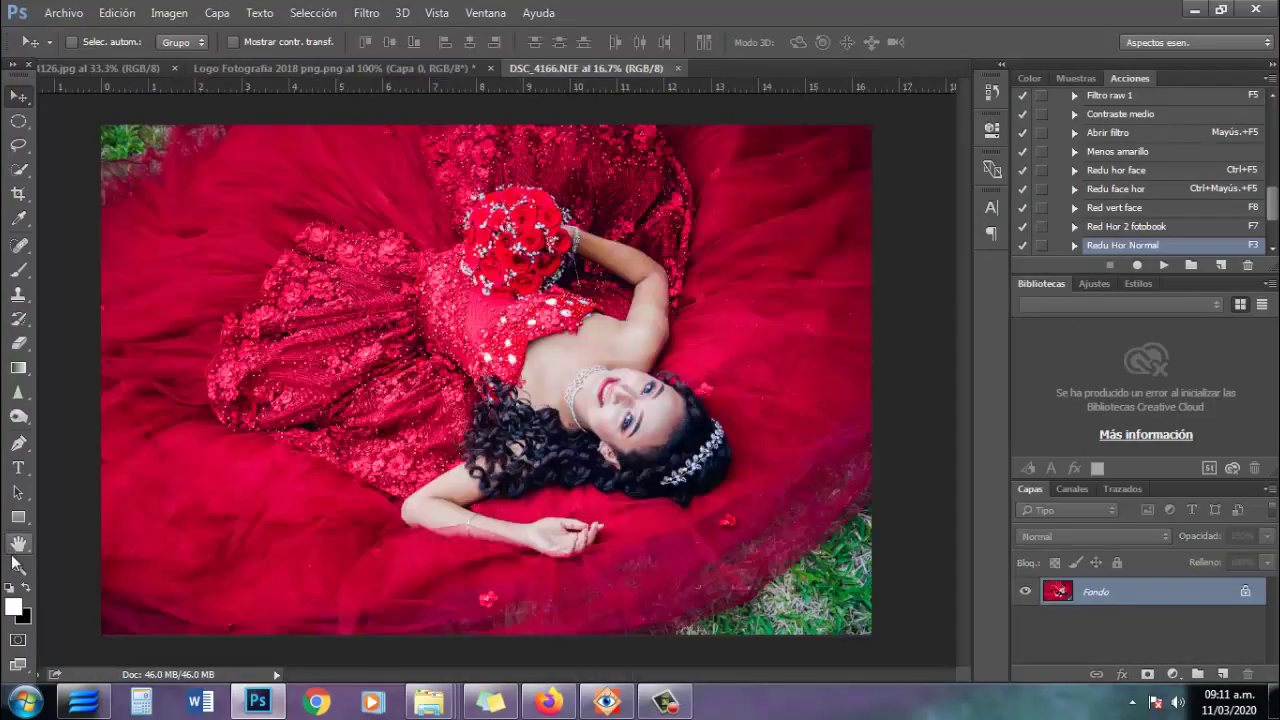
Zoom in on her face and duplicate the layer for spot-healing blemishes.
{"action": "left_click", "coordinate": [17, 565]}
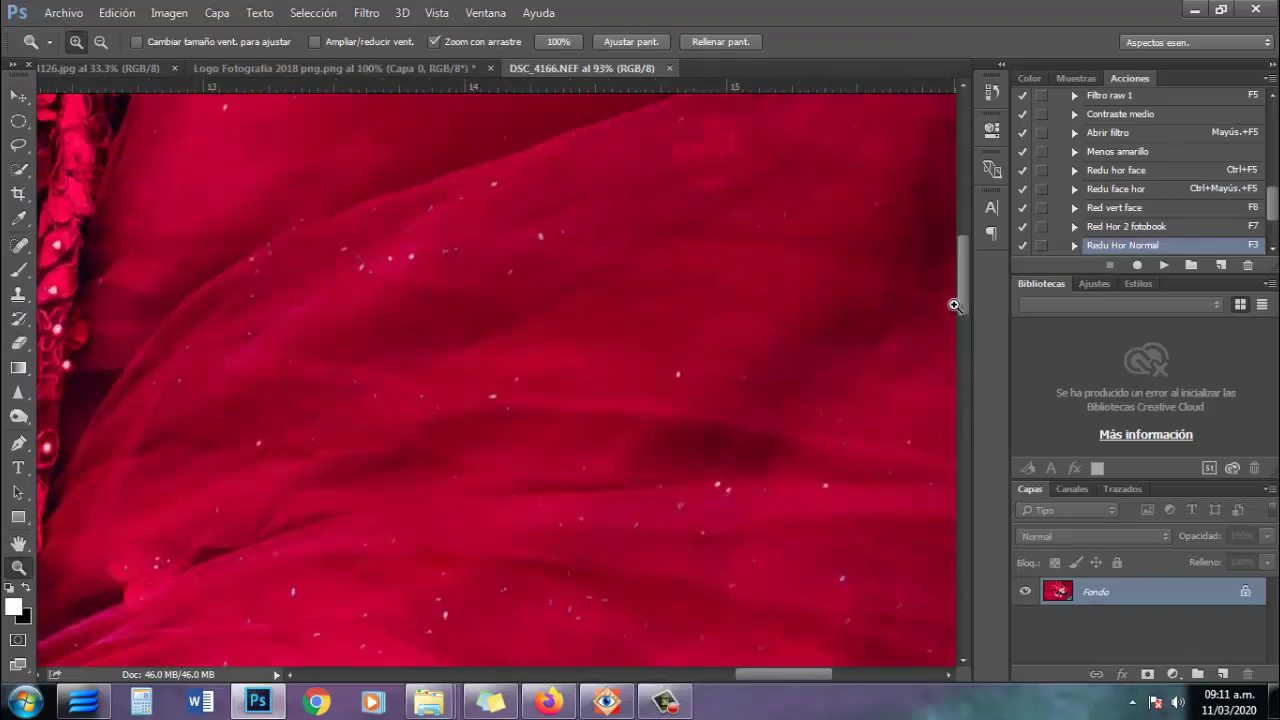
{"action": "mouse_move", "coordinate": [940, 430]}
{"action": "left_mouse_down"}
{"action": "mouse_move", "coordinate": [948, 364]}
{"action": "mouse_move", "coordinate": [736, 424]}
{"action": "left_mouse_up"}
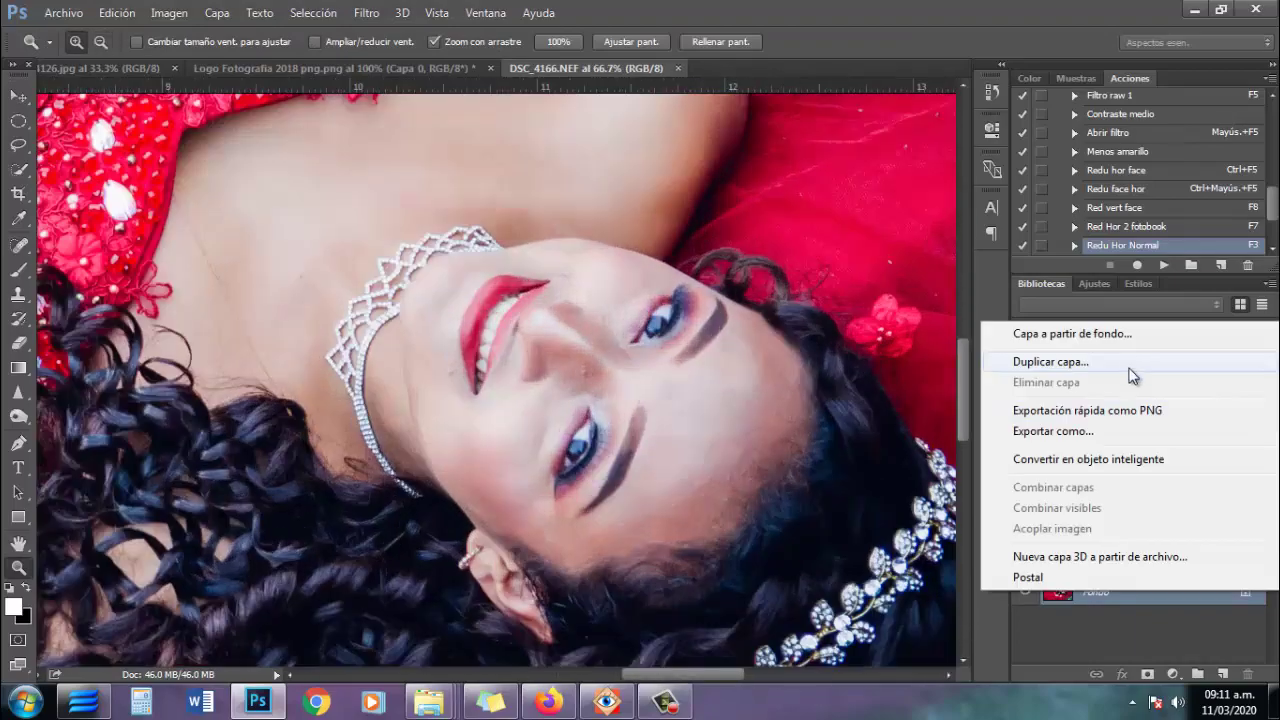
{"action": "key", "text": "Return"}
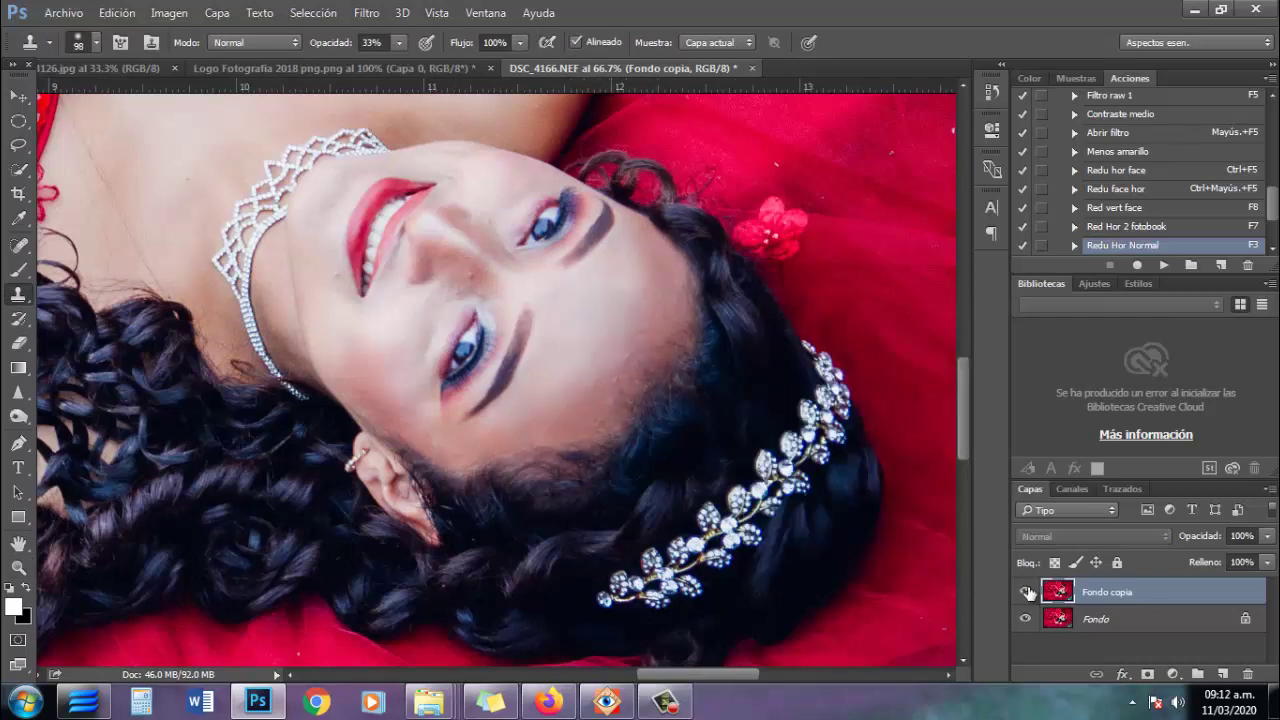
{"action": "key", "text": "j"}
{"action": "scroll", "coordinate": [460, 256], "scroll_direction": "up", "scroll_amount": 2}
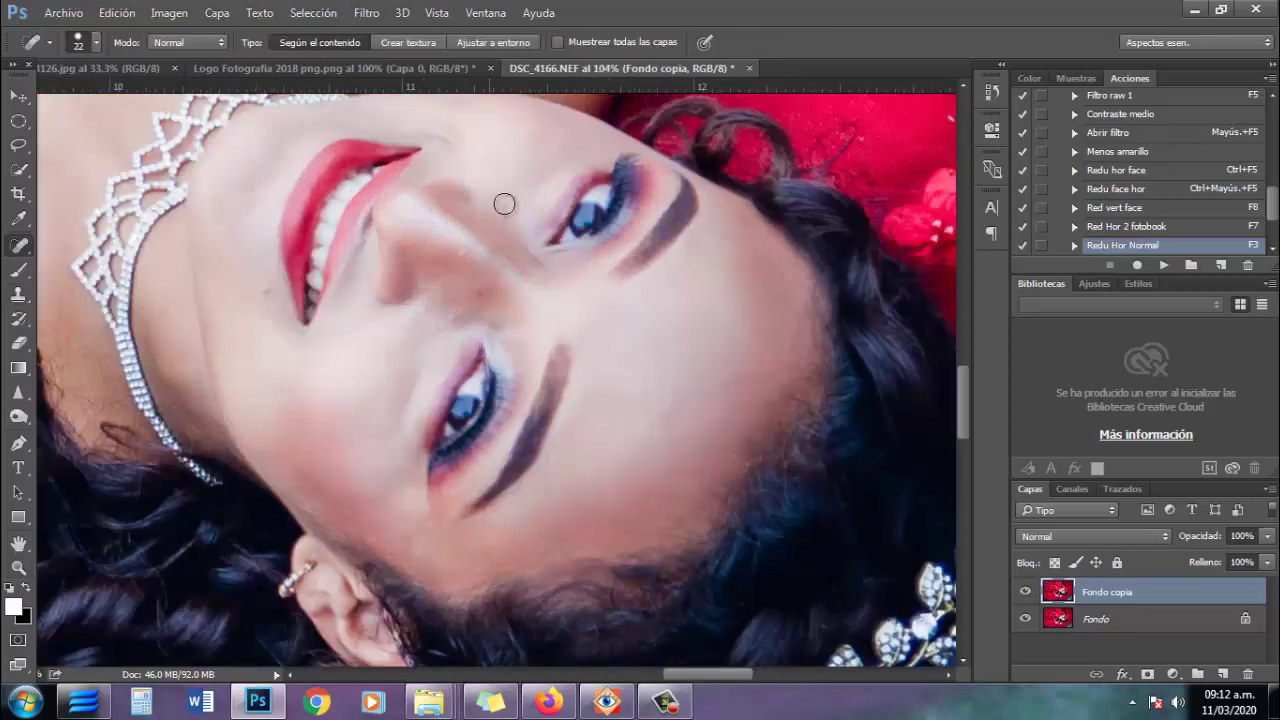
{"action": "key", "text": "s"}
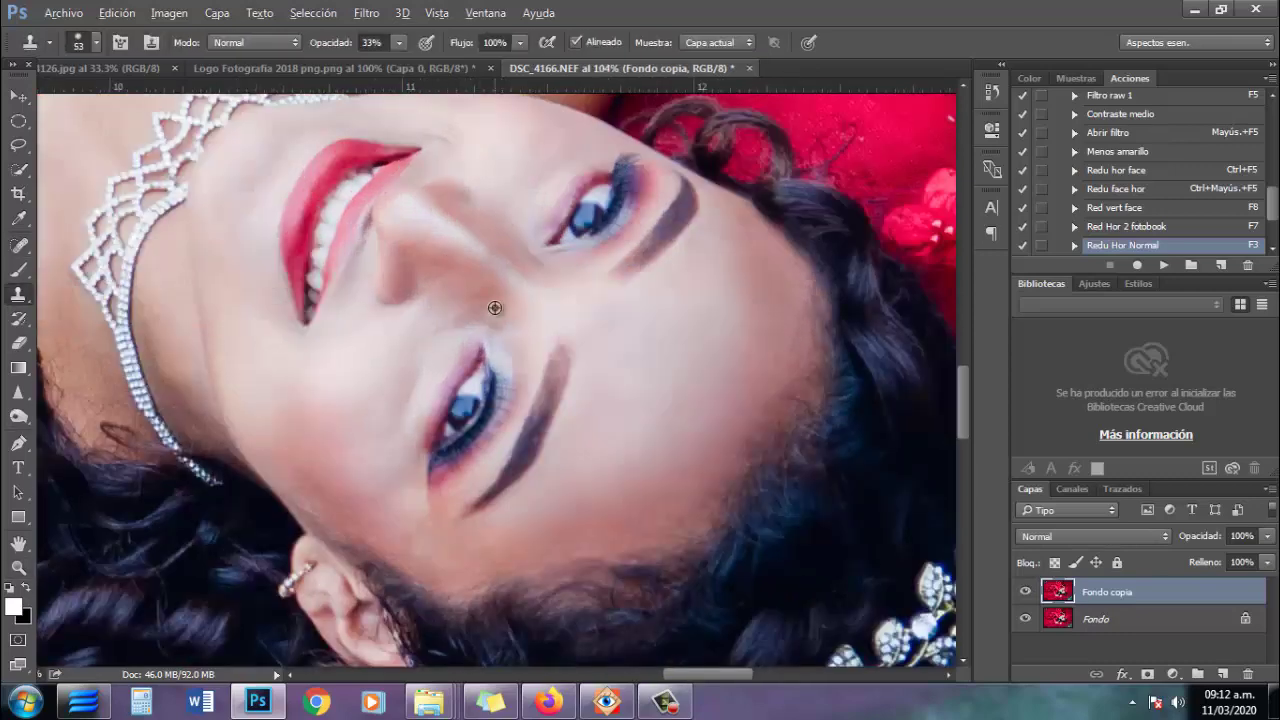
Smooth her skin tones with the Clone Stamp, then lighten areas with Dodge.
{"action": "key", "text": "z"}
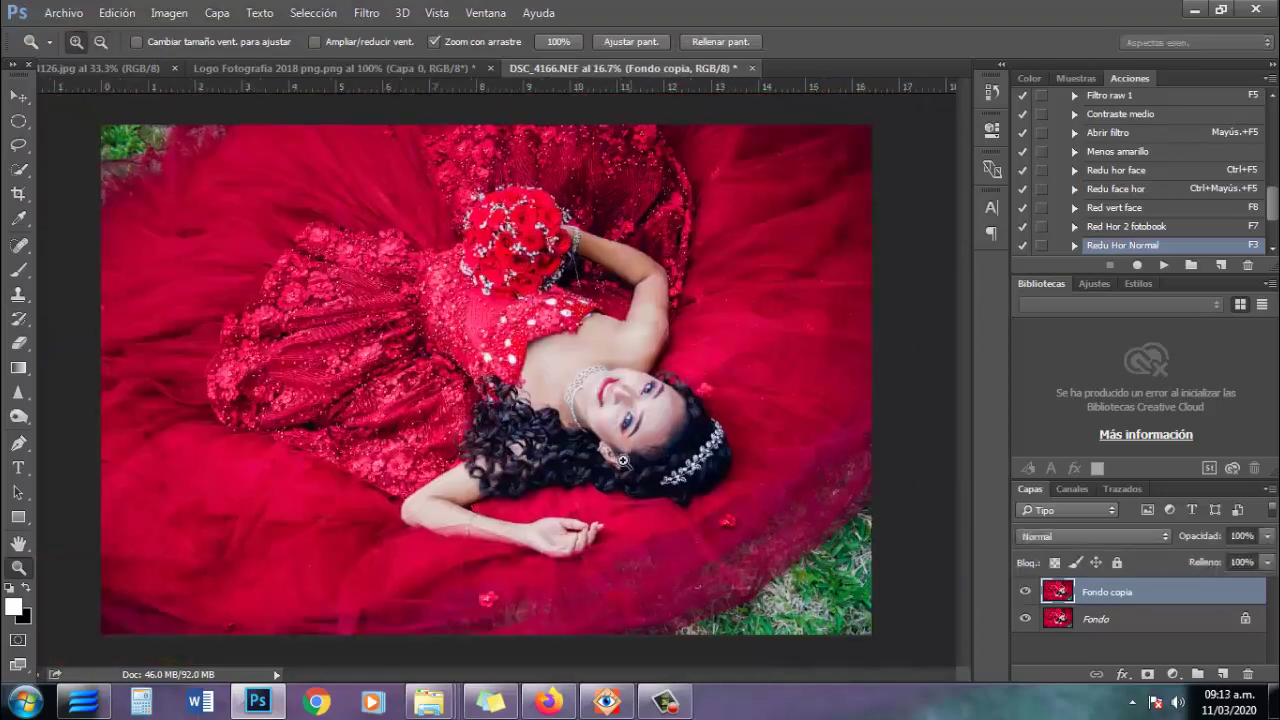
{"action": "left_click_drag", "start_coordinate": [674, 360], "coordinate": [99, 277]}
{"action": "key", "text": "s"}
{"action": "right_click", "coordinate": [600, 400]}
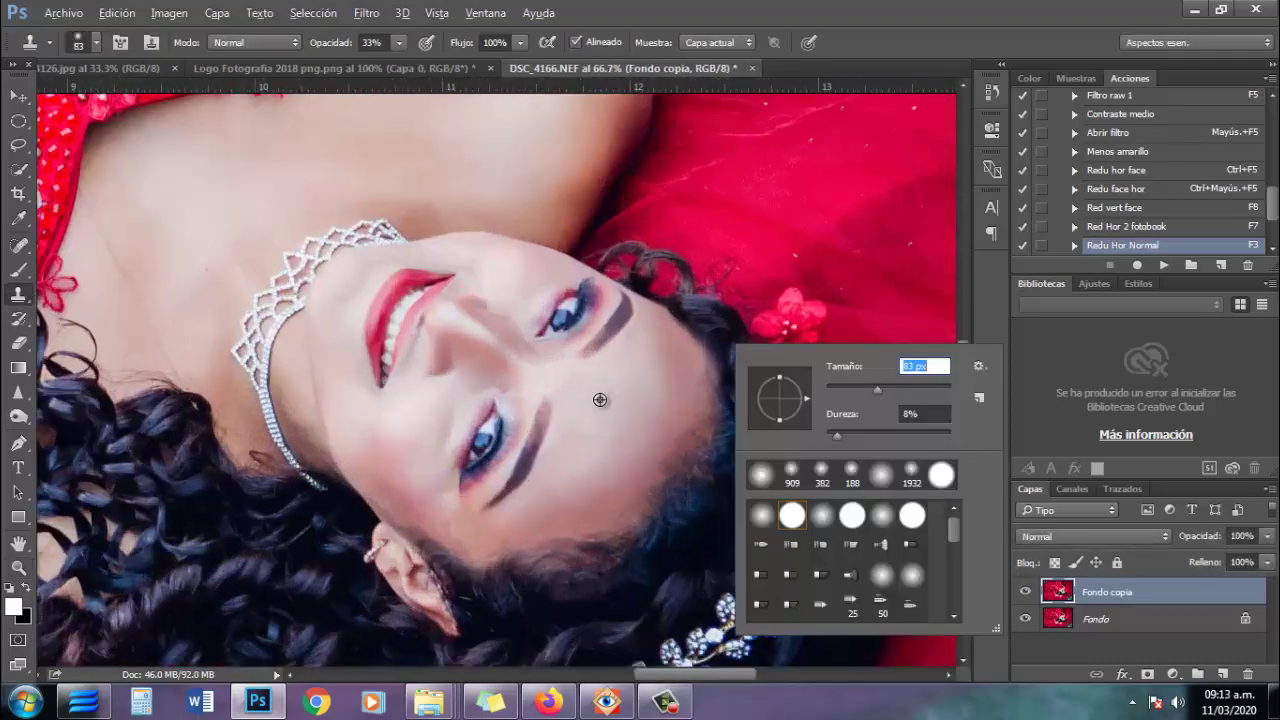
{"action": "key", "text": "Escape"}
{"action": "key", "text": "z"}
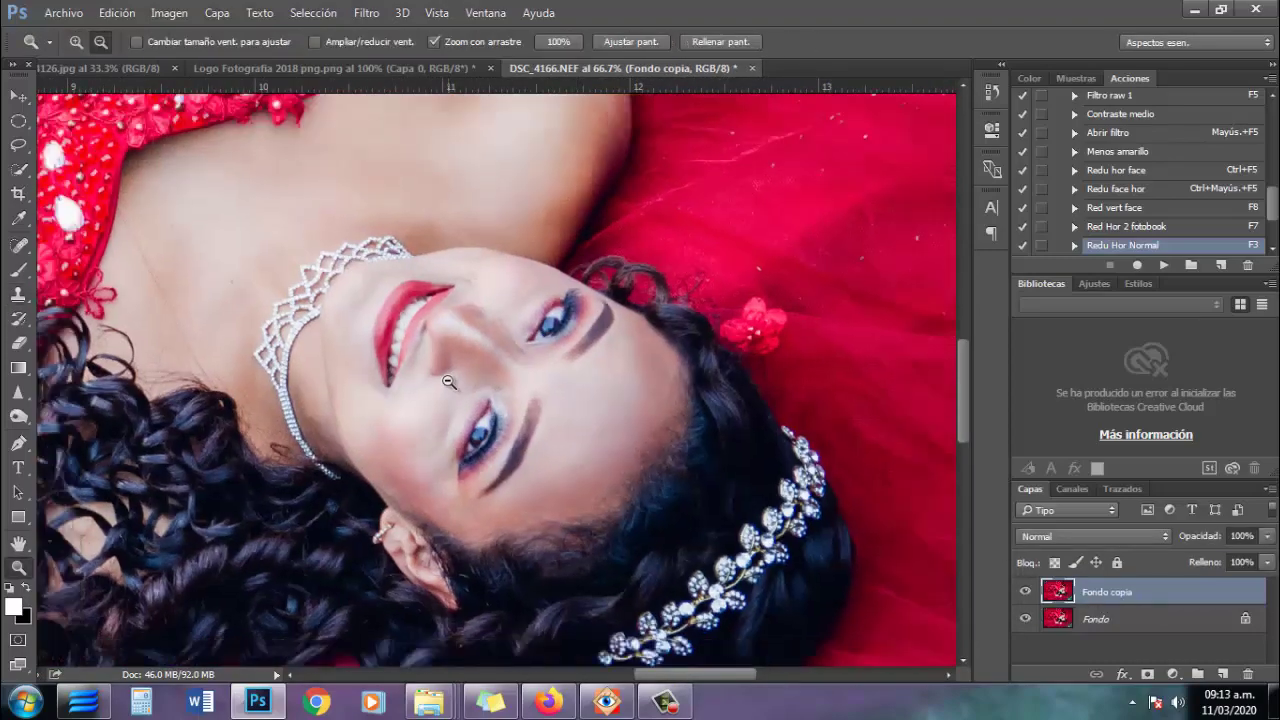
{"action": "left_click_drag", "start_coordinate": [688, 400], "coordinate": [560, 400]}
{"action": "key", "text": "o"}
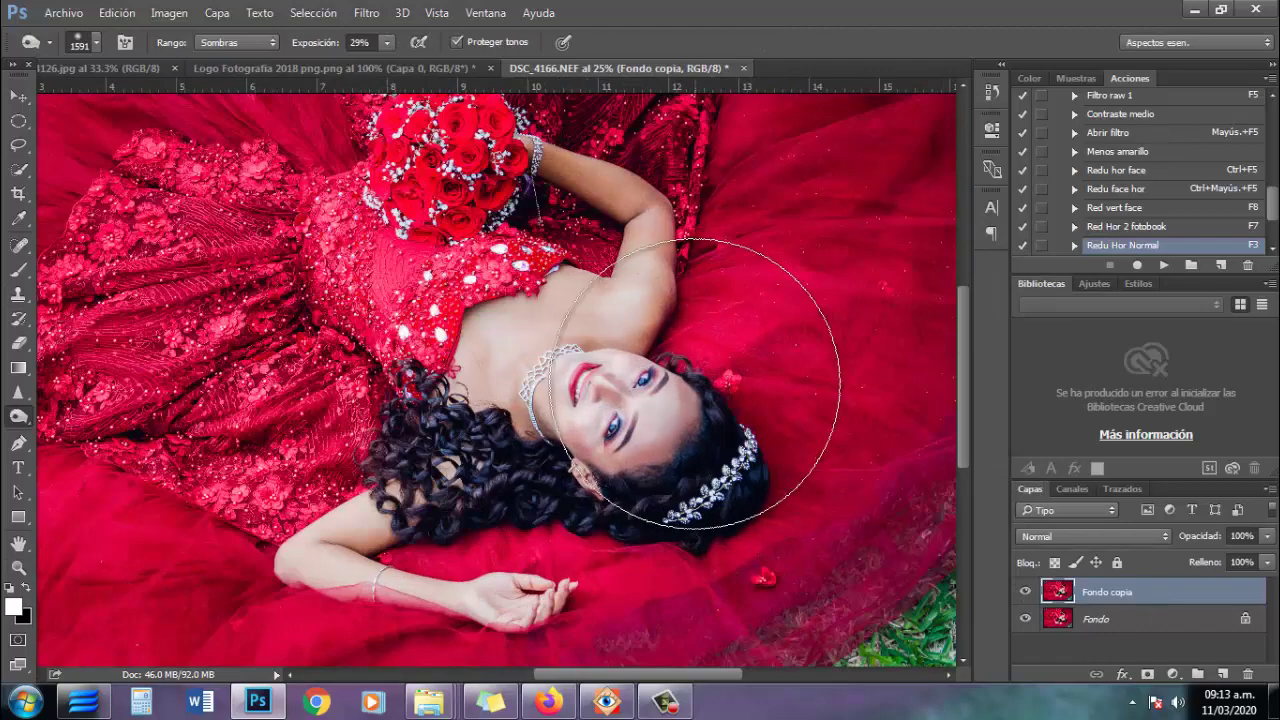
Merge the retouched copy and place the pasted watermark logo in the lower-left corner.
{"action": "key", "text": "Delete"}
{"action": "key", "text": "z"}
{"action": "key", "text": "ctrl+v"}
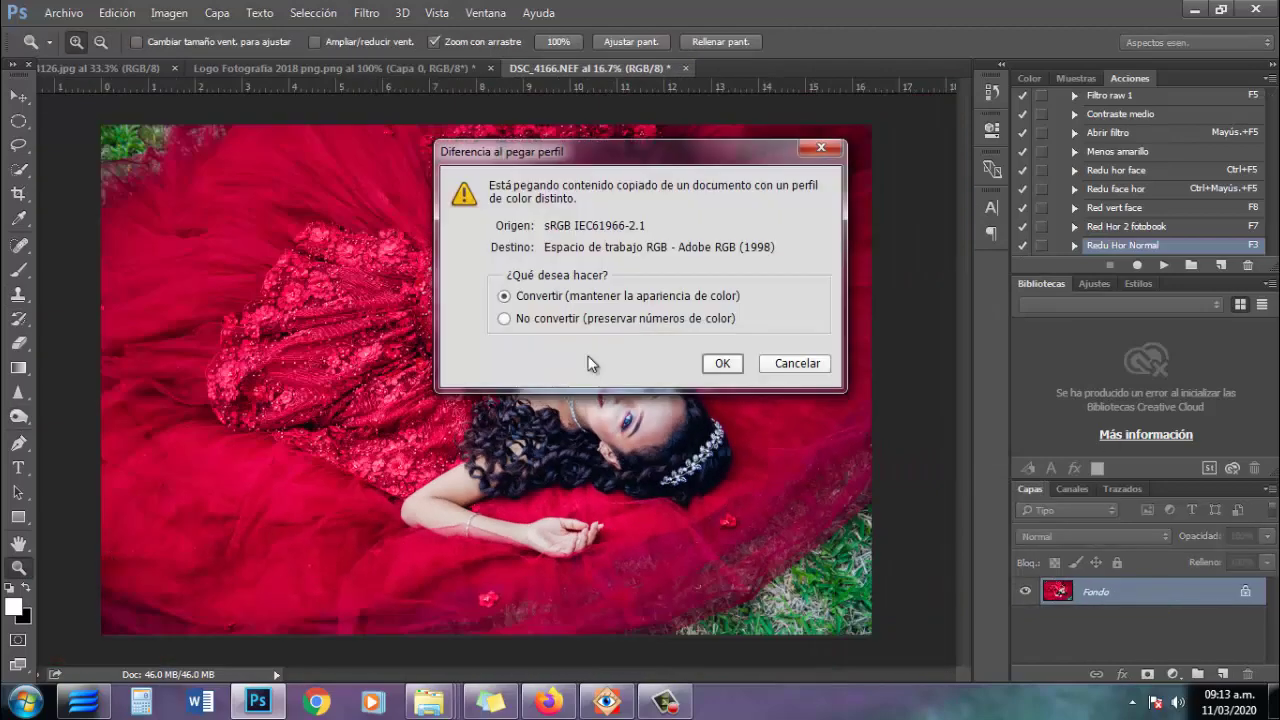
{"action": "key", "text": "Return"}
{"action": "key", "text": "v"}
{"action": "left_click_drag", "start_coordinate": [597, 334], "coordinate": [325, 515]}
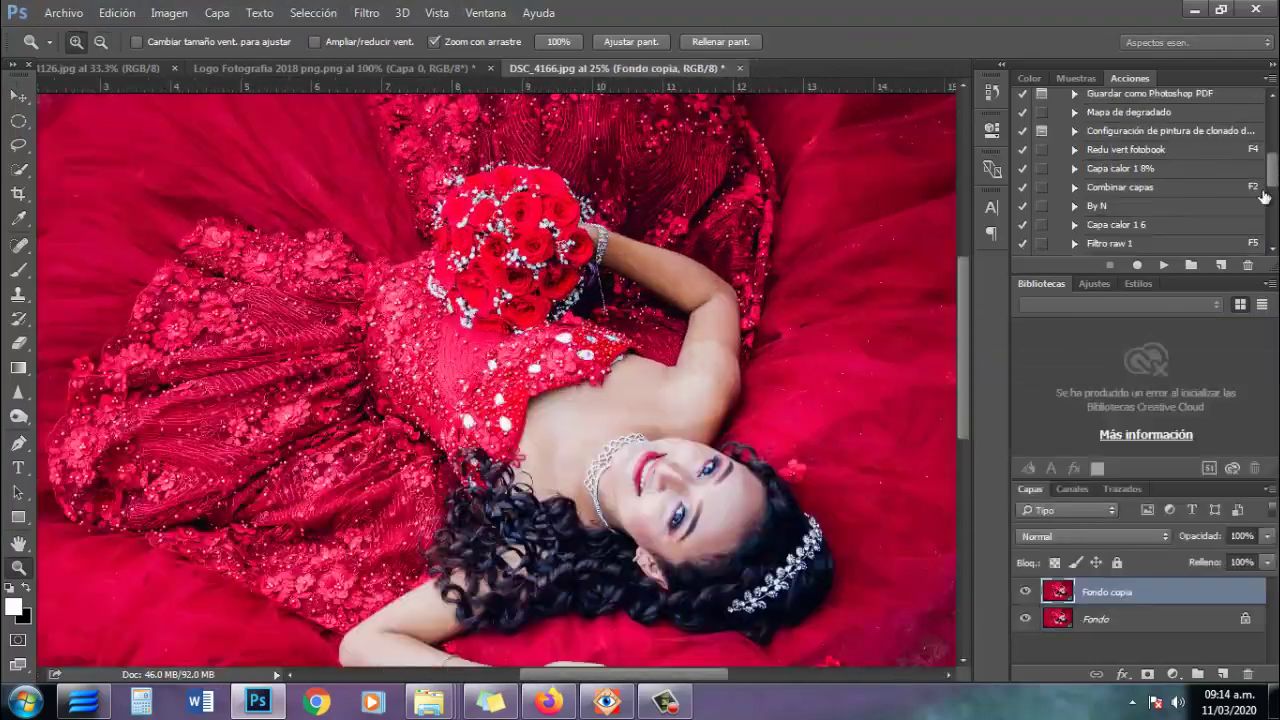
Convert the photo to black-and-white and erase grey from the red roses with a 95 px eraser.
{"action": "left_click", "coordinate": [1164, 265]}
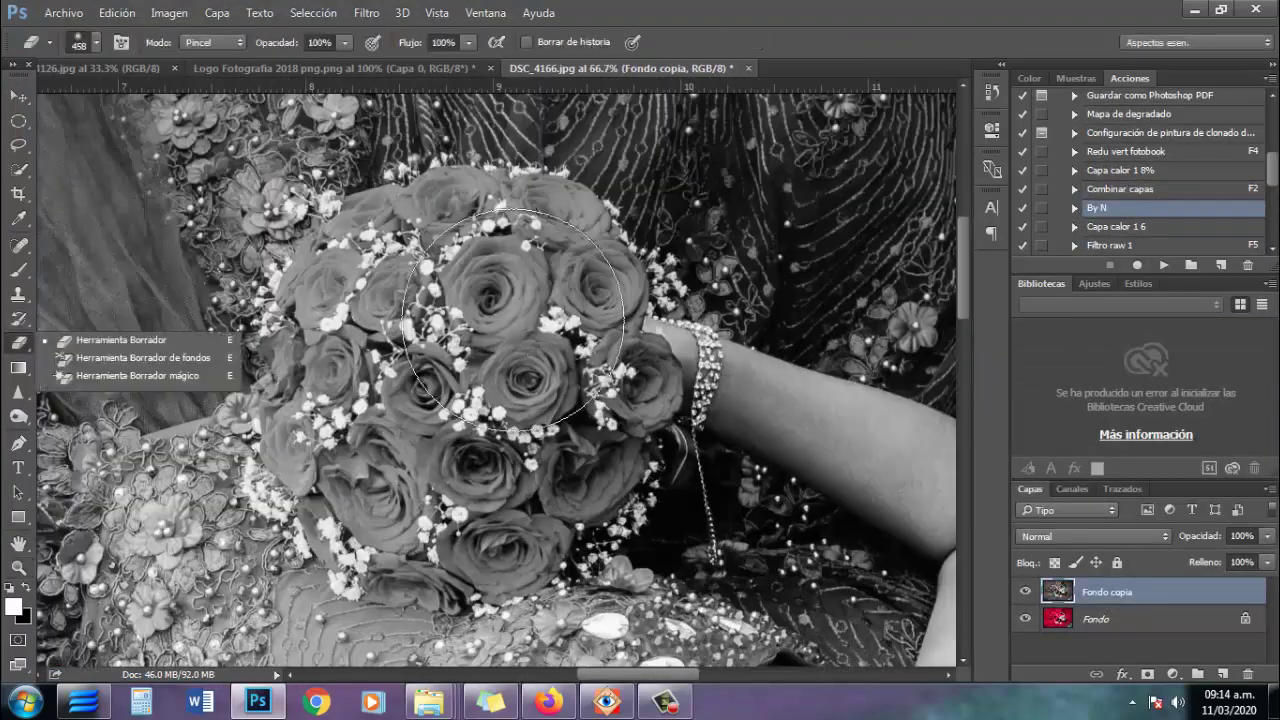
{"action": "left_click_drag", "start_coordinate": [433, 320], "coordinate": [515, 432]}
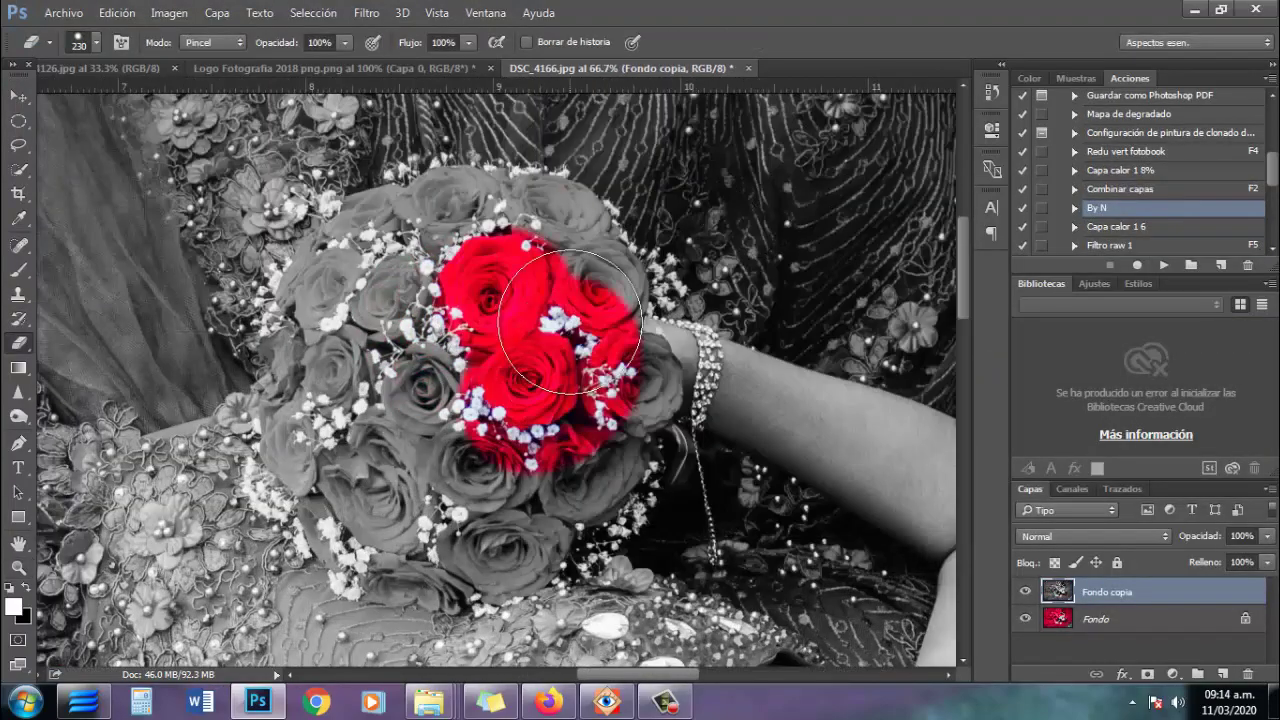
{"action": "right_click", "coordinate": [672, 256]}
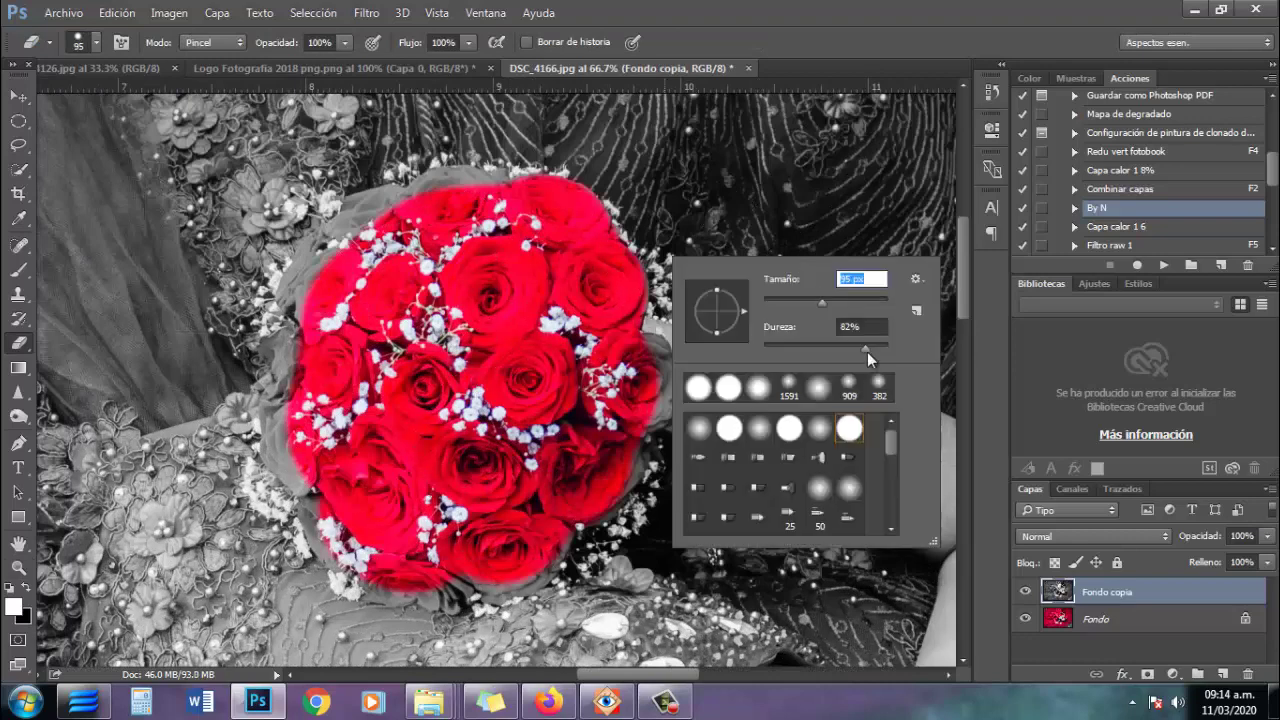
{"action": "key", "text": "Return"}
Reveal red on the bouquet's upper-left roses, then flatten and save as DSC_4166 bn.jpg.
{"action": "right_click", "coordinate": [572, 190]}
{"action": "key", "text": "Return"}
{"action": "left_click_drag", "start_coordinate": [400, 195], "coordinate": [316, 278]}
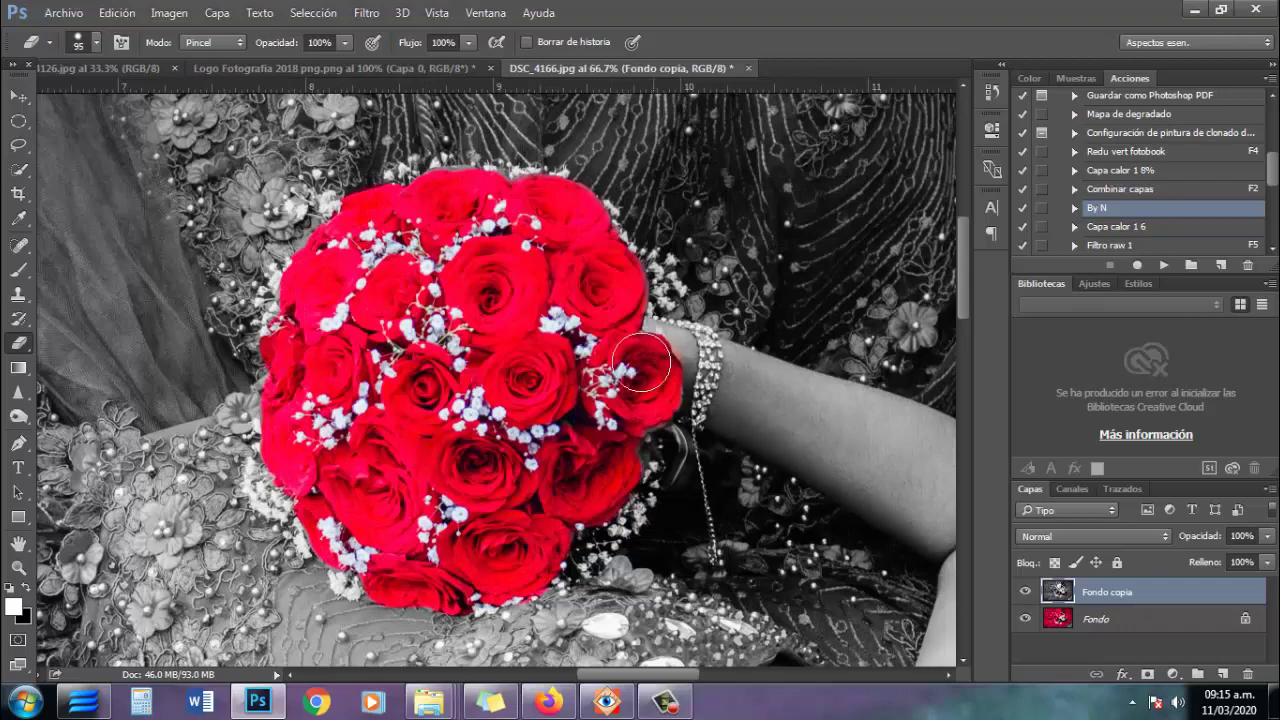
{"action": "key", "text": "F2"}
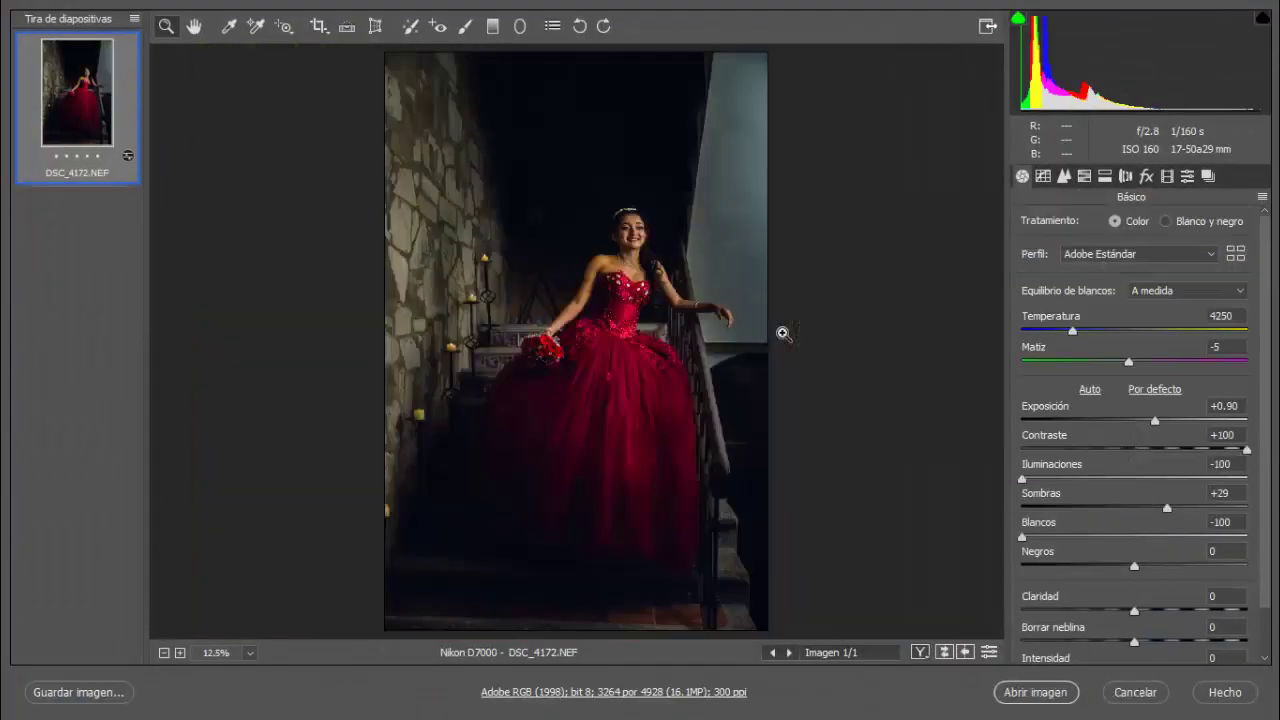
Set DSC_4172's Exposición to +2.20, Matiz to 0 and Temperatura to 3650, then open it.
{"action": "left_click", "coordinate": [783, 333]}
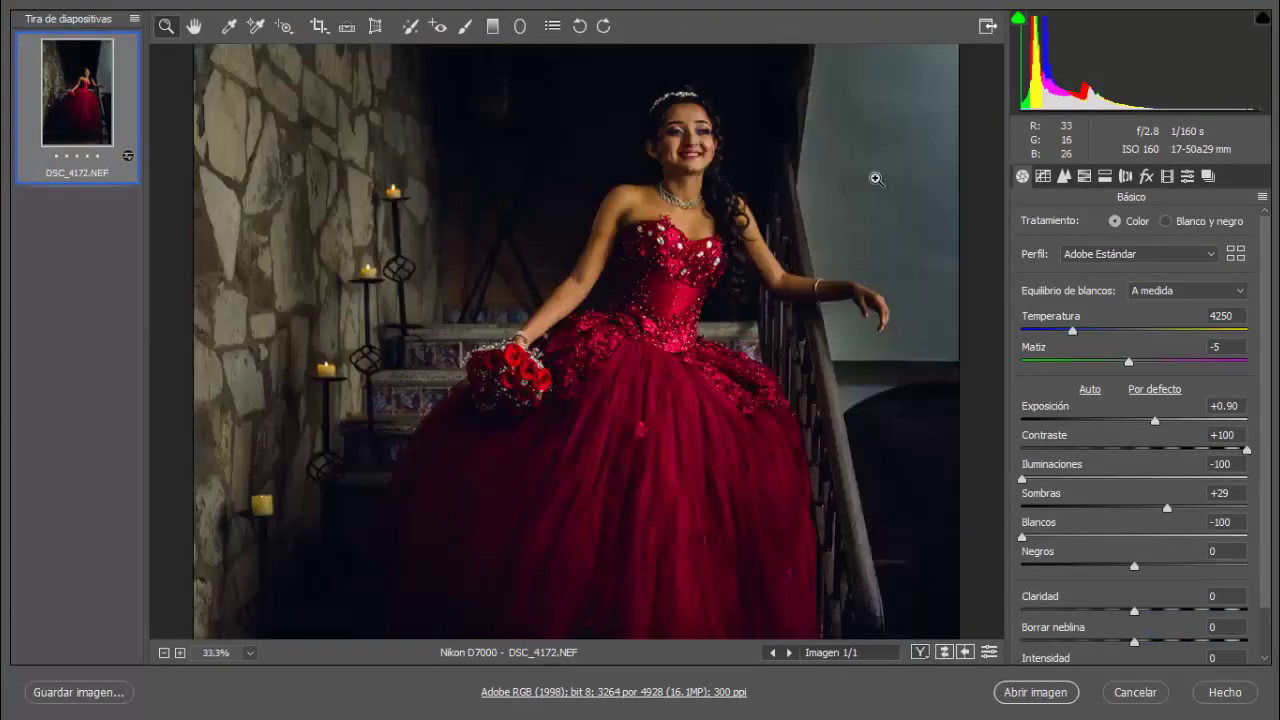
{"action": "mouse_move", "coordinate": [1155, 420]}
{"action": "left_mouse_down"}
{"action": "mouse_move", "coordinate": [1177, 420]}
{"action": "mouse_move", "coordinate": [1150, 404]}
{"action": "left_mouse_up"}
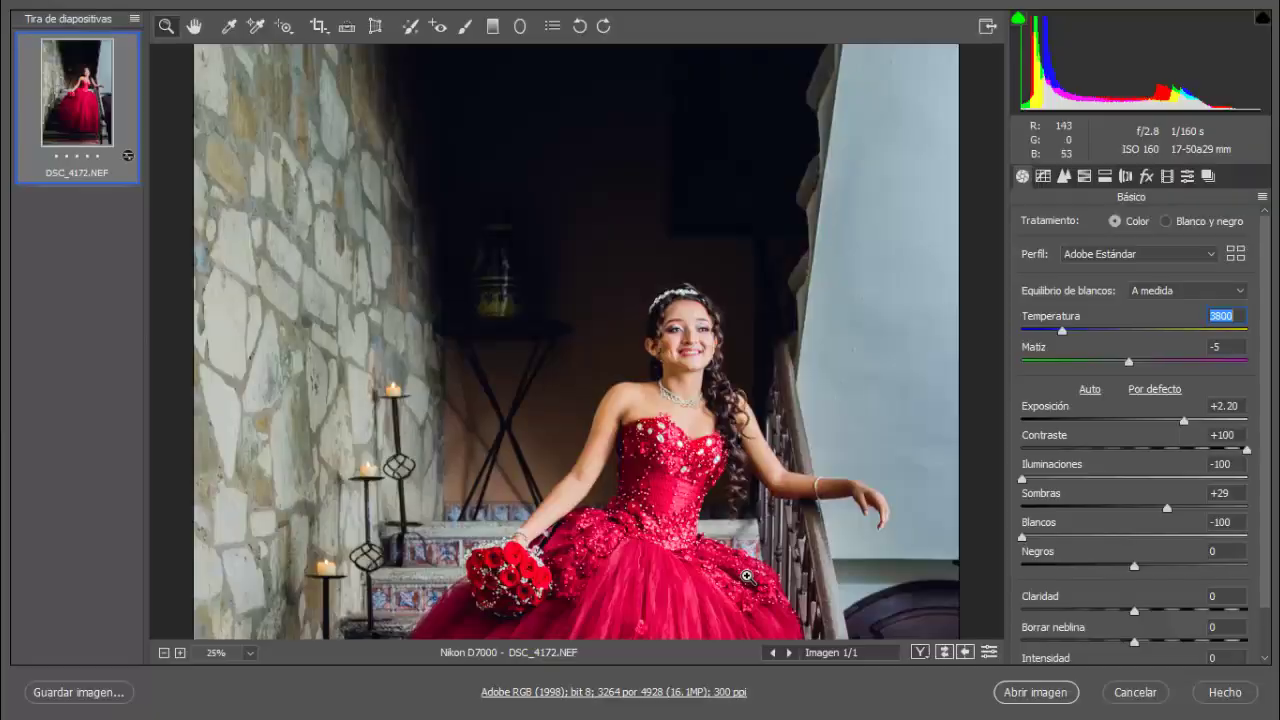
{"action": "scroll", "coordinate": [573, 348], "scroll_direction": "down", "scroll_amount": 3}
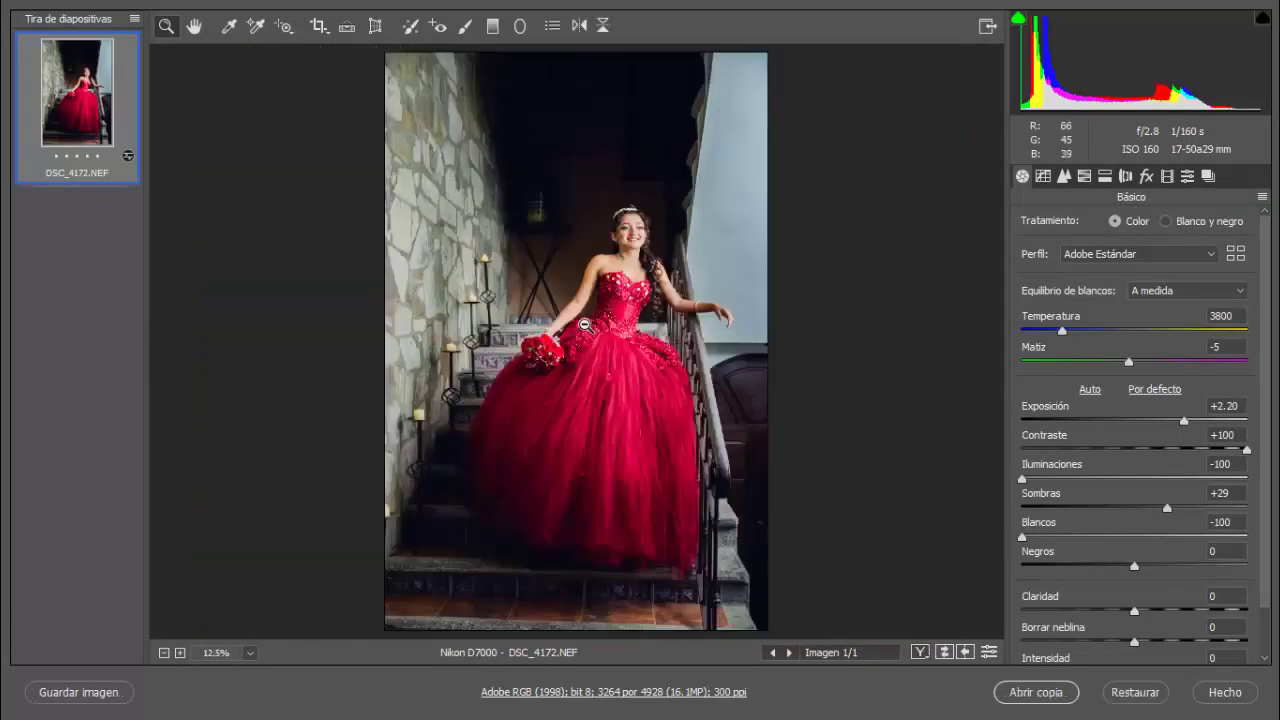
{"action": "double_click", "coordinate": [1129, 361]}
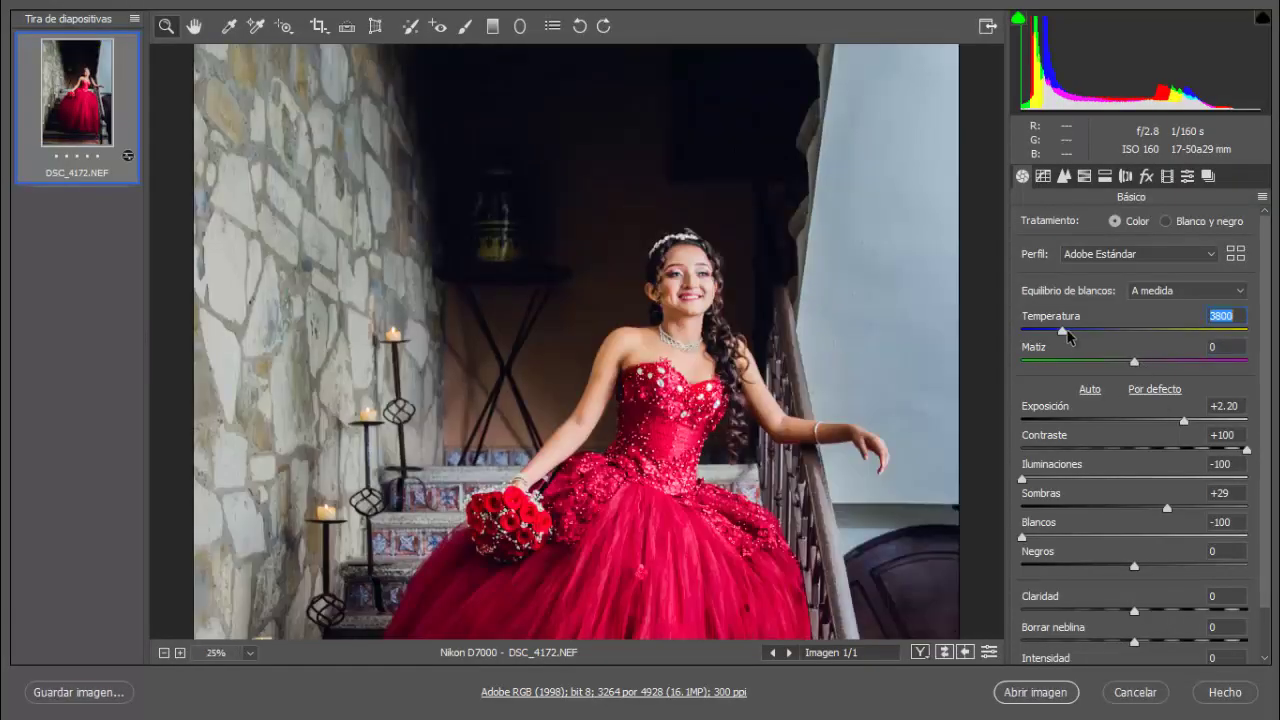
{"action": "left_click_drag", "start_coordinate": [1064, 330], "coordinate": [1059, 330]}
{"action": "left_click", "coordinate": [637, 302]}
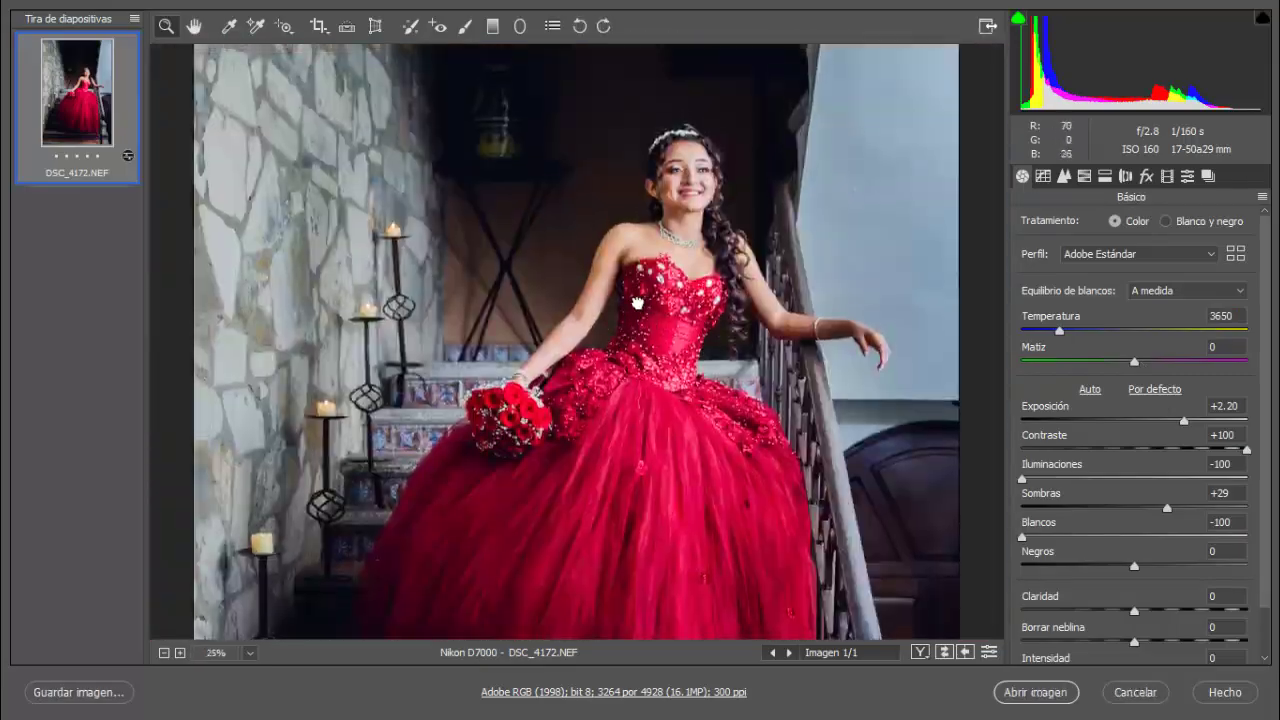
{"action": "left_click", "coordinate": [1035, 692]}
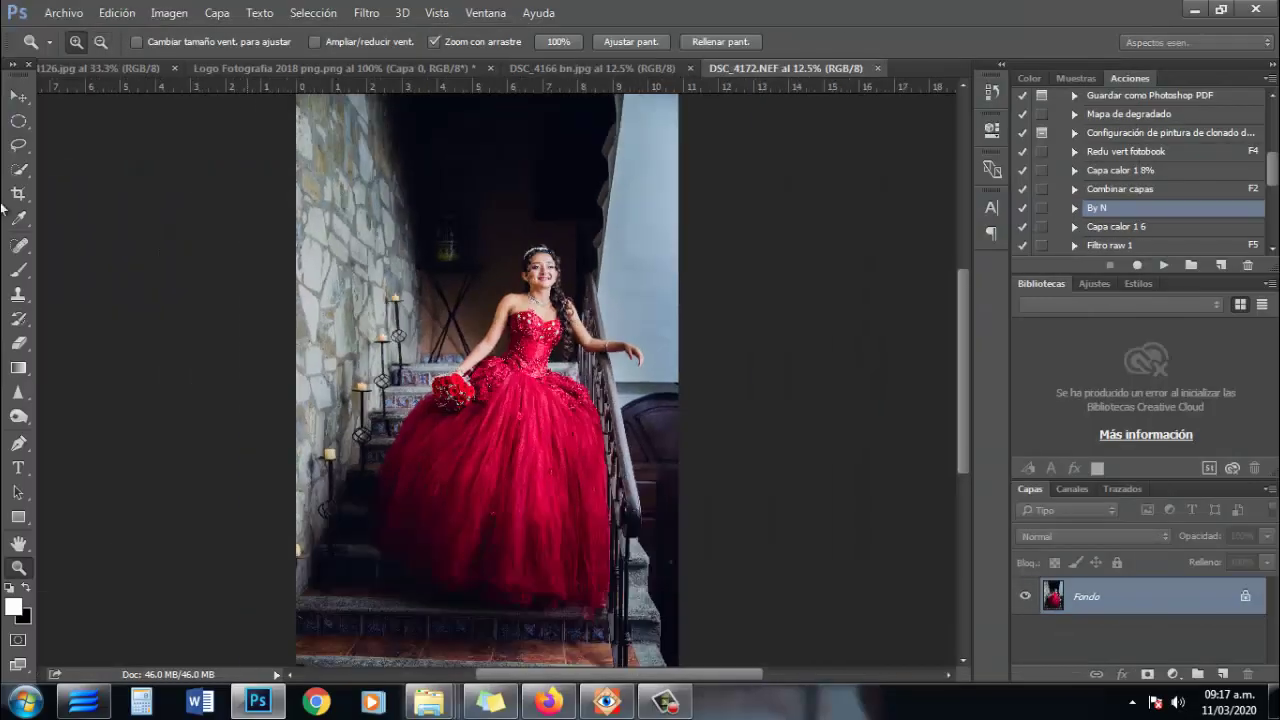
Crop the staircase portrait and confirm the crop.
{"action": "key", "text": "c"}
{"action": "key", "text": "z"}
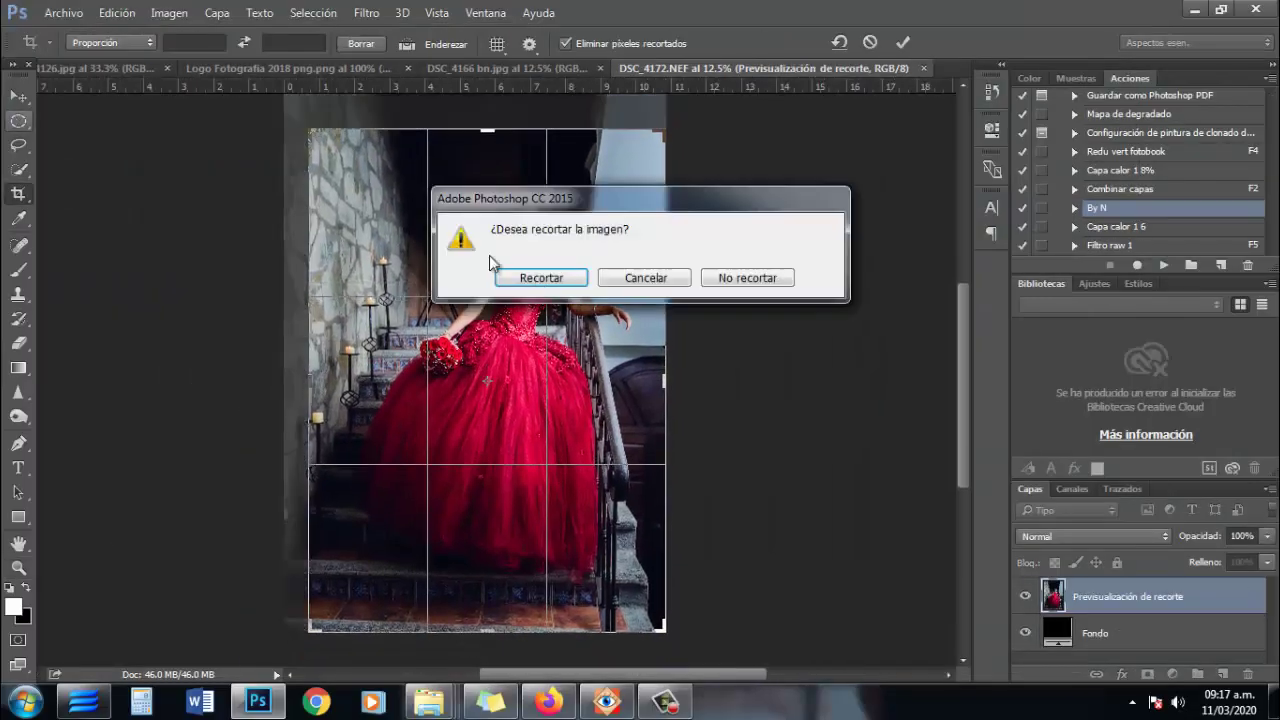
{"action": "left_click", "coordinate": [533, 277]}
{"action": "left_click", "coordinate": [512, 263]}
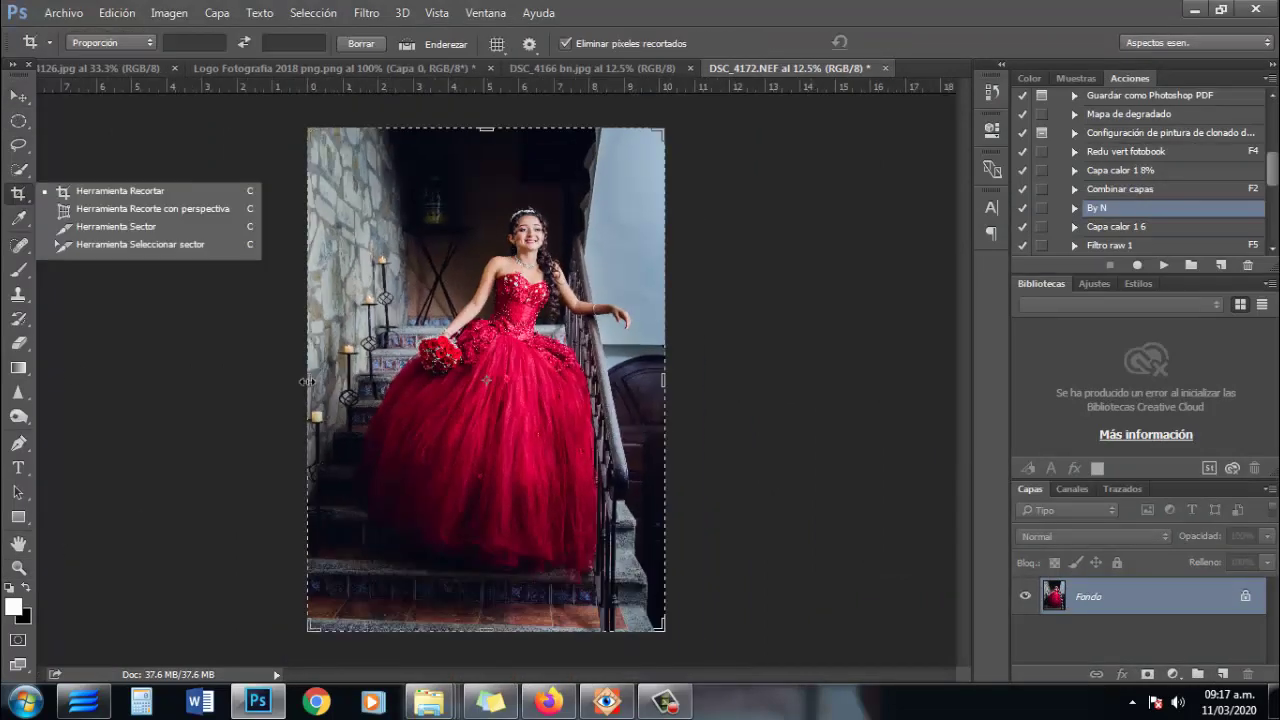
Merge the watermark into the photo and set a 43 px clone brush on the face.
{"action": "key", "text": "ctrl+e"}
{"action": "key", "text": "z"}
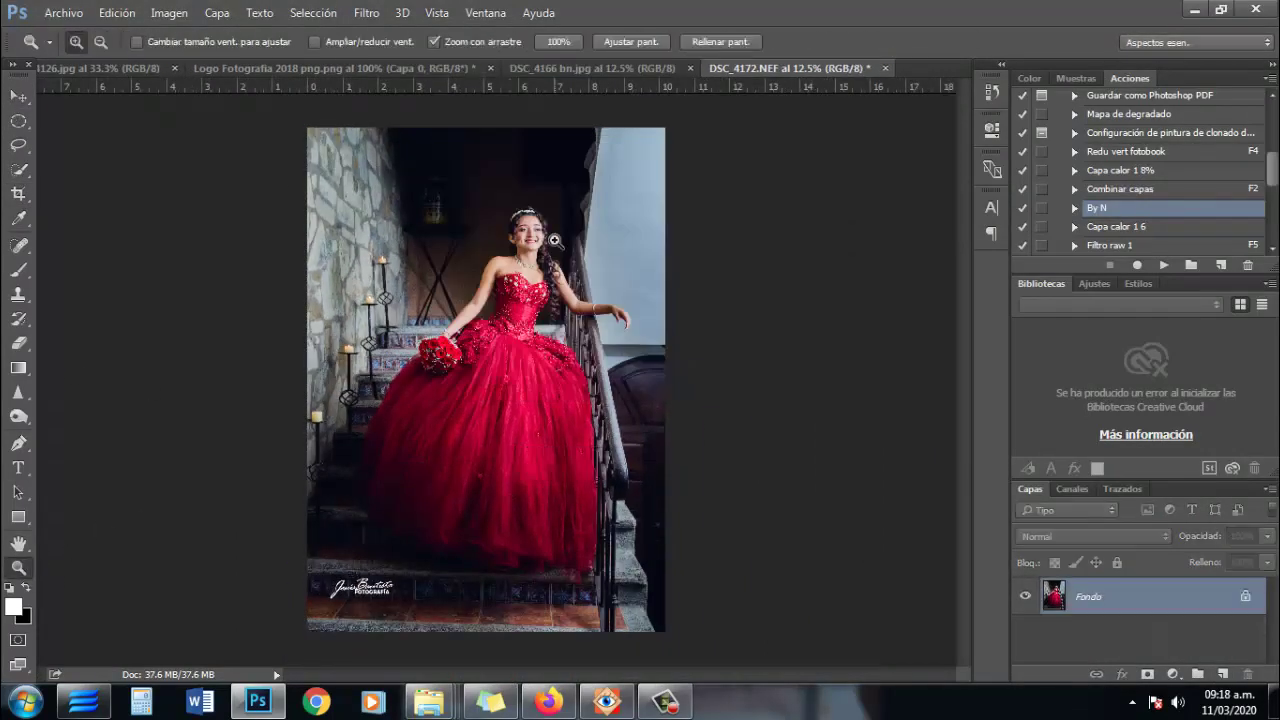
{"action": "left_click", "coordinate": [424, 227]}
{"action": "right_click", "coordinate": [544, 213]}
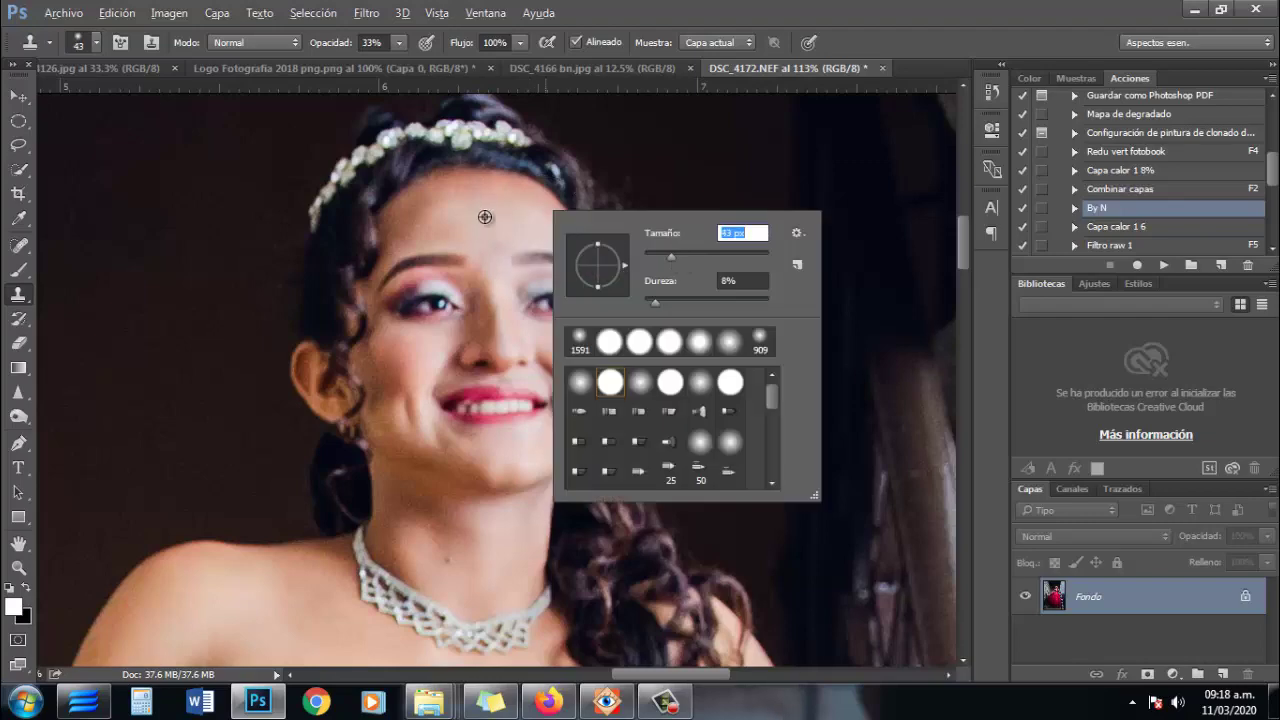
{"action": "left_click", "coordinate": [447, 225]}
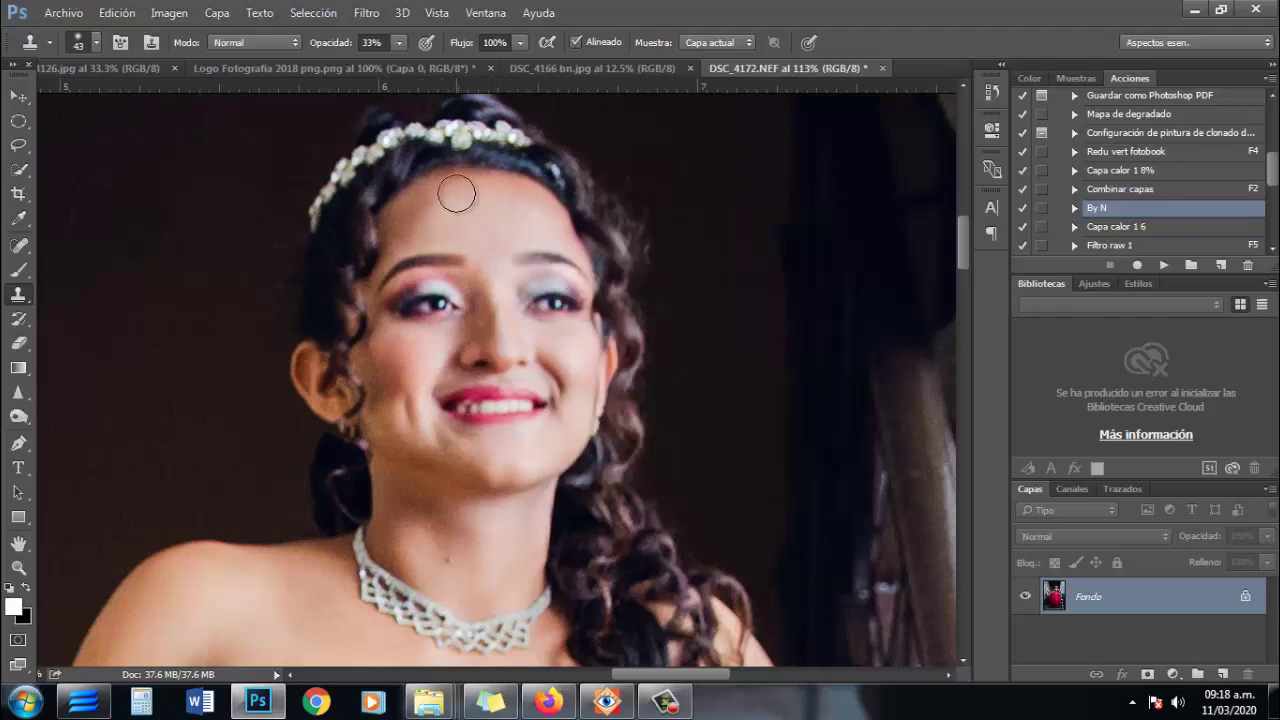
{"action": "left_click", "coordinate": [369, 418]}
Lasso-select the head and reshape the face with Liquify.
{"action": "right_click", "coordinate": [18, 144]}
{"action": "left_click_drag", "start_coordinate": [370, 172], "coordinate": [355, 180]}
{"action": "left_click", "coordinate": [366, 12]}
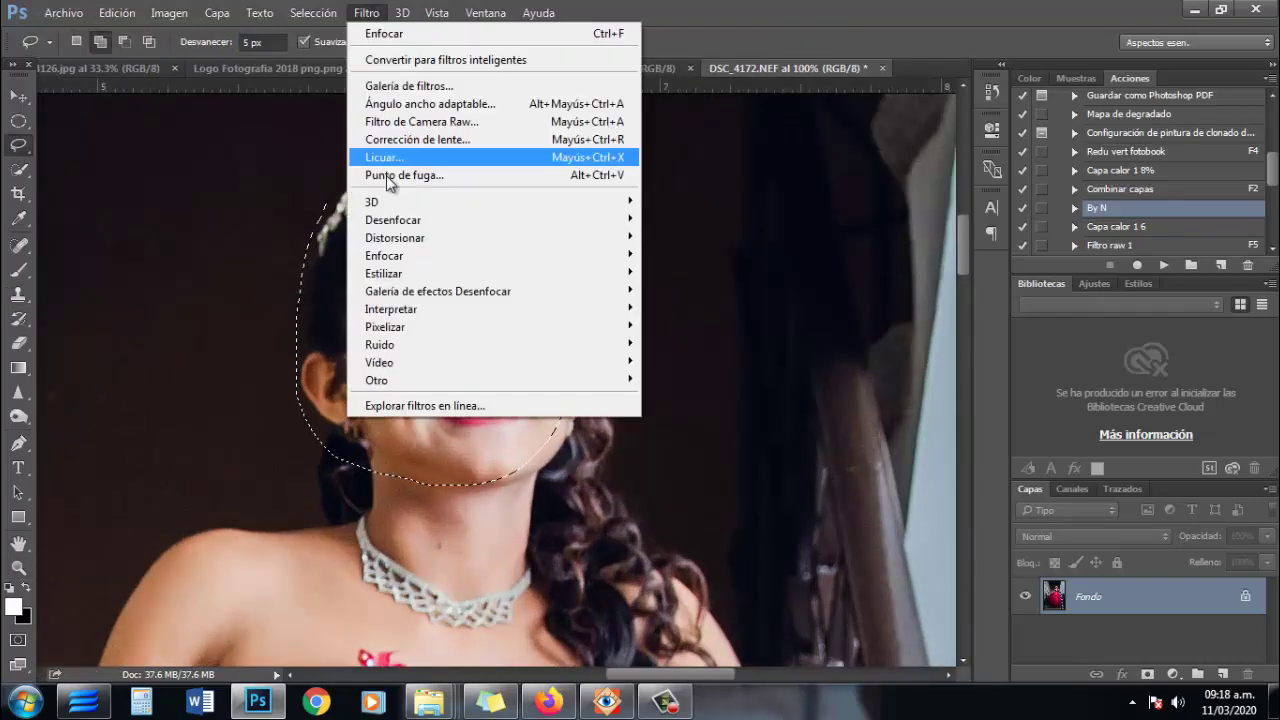
{"action": "left_click", "coordinate": [400, 157]}
{"action": "left_click", "coordinate": [18, 567]}
{"action": "key", "text": "ctrl+minus"}
{"action": "key", "text": "ctrl+minus"}
{"action": "key", "text": "ctrl+minus"}
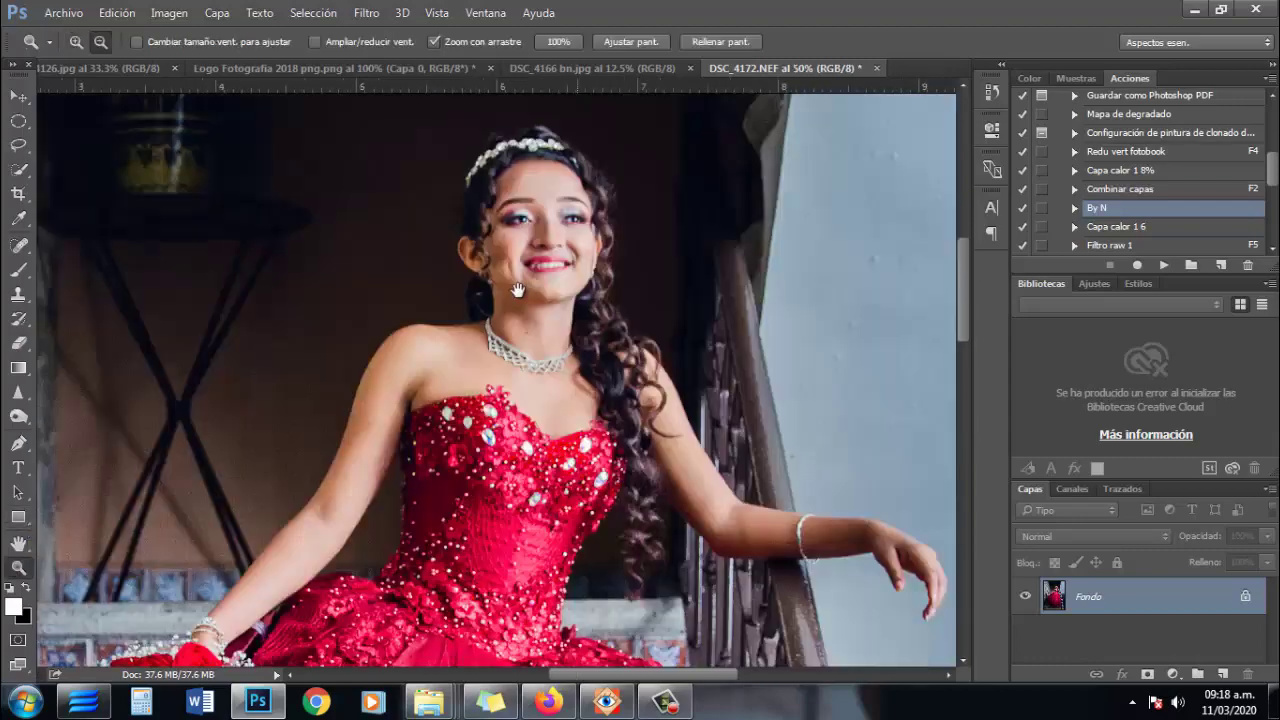
Sharpen with Filtro > Enfocar and save DSC_4172.jpg via the Redu vert fotobook action.
{"action": "left_click", "coordinate": [366, 12]}
{"action": "left_click", "coordinate": [700, 289]}
{"action": "left_click", "coordinate": [366, 12]}
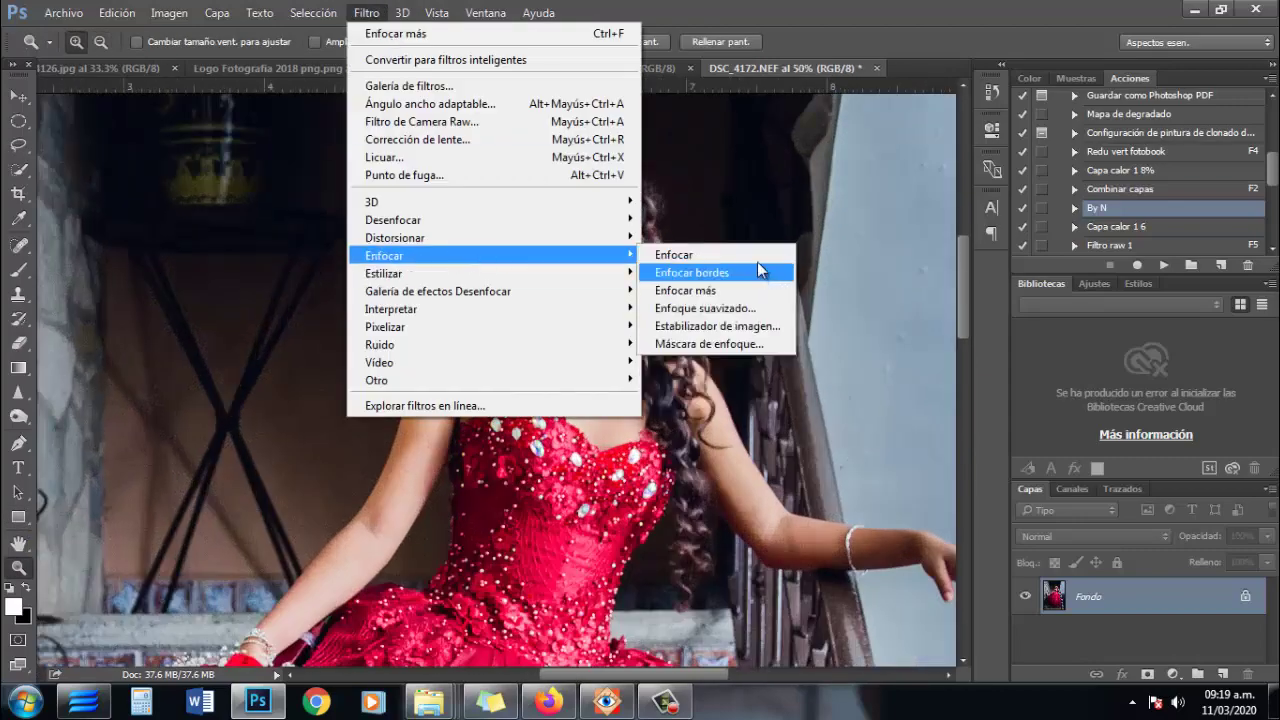
{"action": "left_click", "coordinate": [757, 265]}
{"action": "key", "text": "ctrl+minus"}
{"action": "key", "text": "ctrl+minus"}
{"action": "key", "text": "ctrl+minus"}
{"action": "key", "text": "F4"}
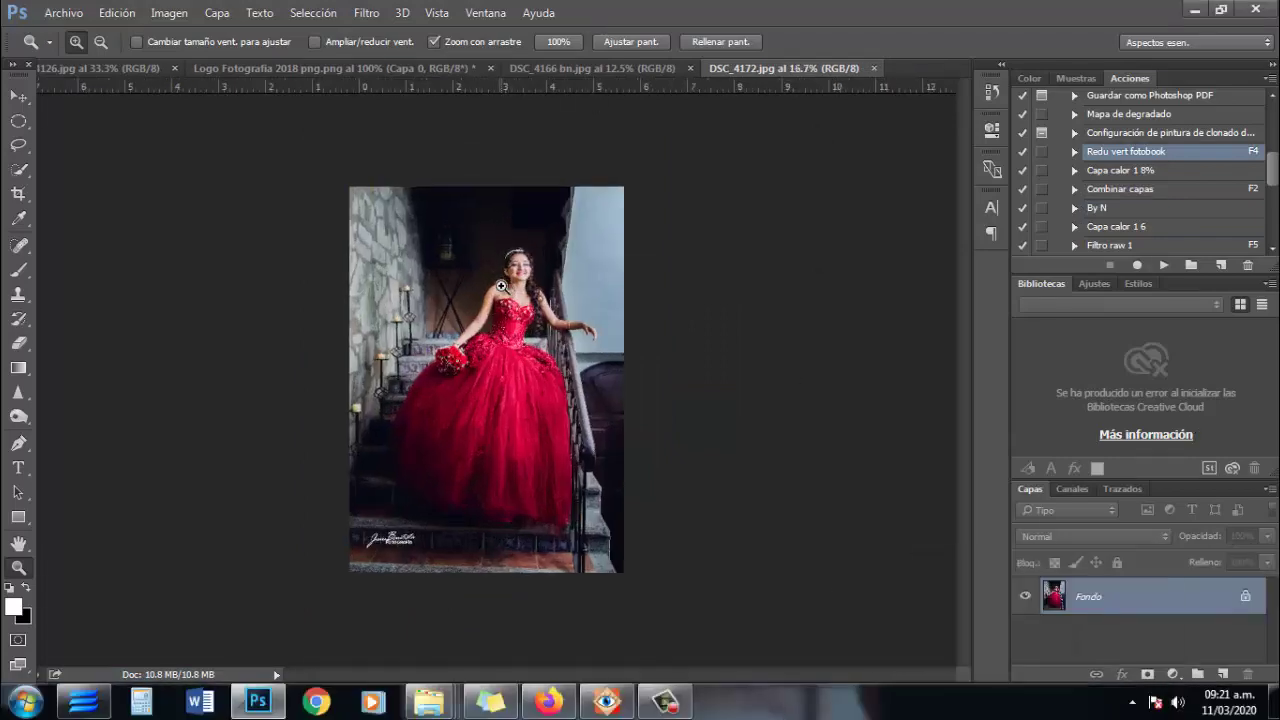
Clone-stamp away the dark mole above the lip at 100% opacity with a 4 px brush.
{"action": "left_click_drag", "start_coordinate": [502, 287], "coordinate": [600, 287]}
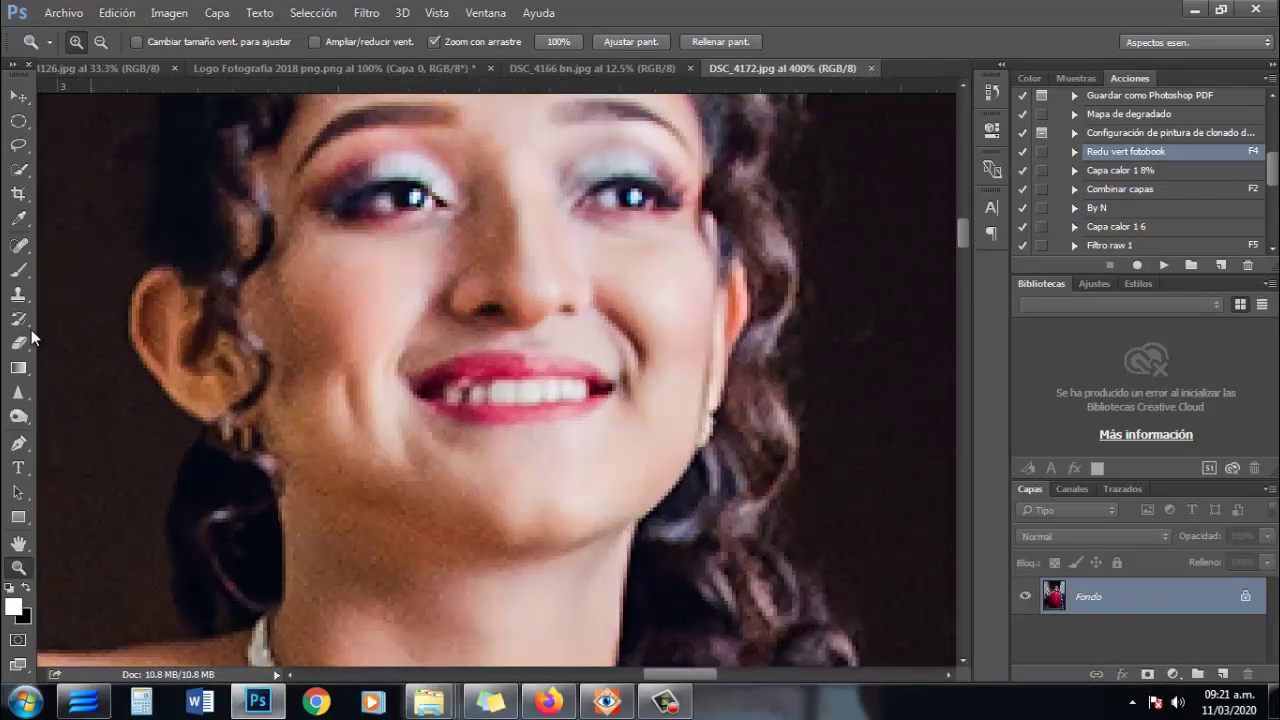
{"action": "key", "text": "s"}
{"action": "right_click", "coordinate": [483, 371]}
{"action": "key", "text": "Return"}
{"action": "left_click", "coordinate": [557, 352]}
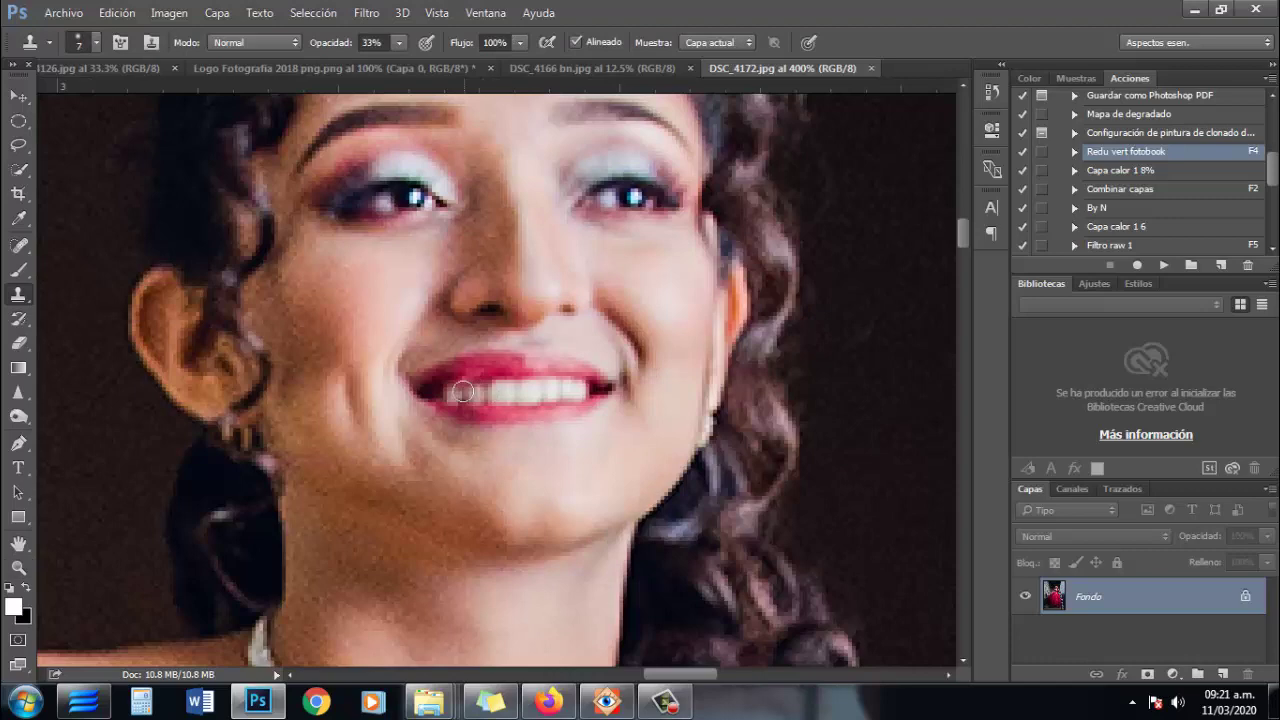
{"action": "key", "text": "0"}
{"action": "right_click", "coordinate": [636, 271]}
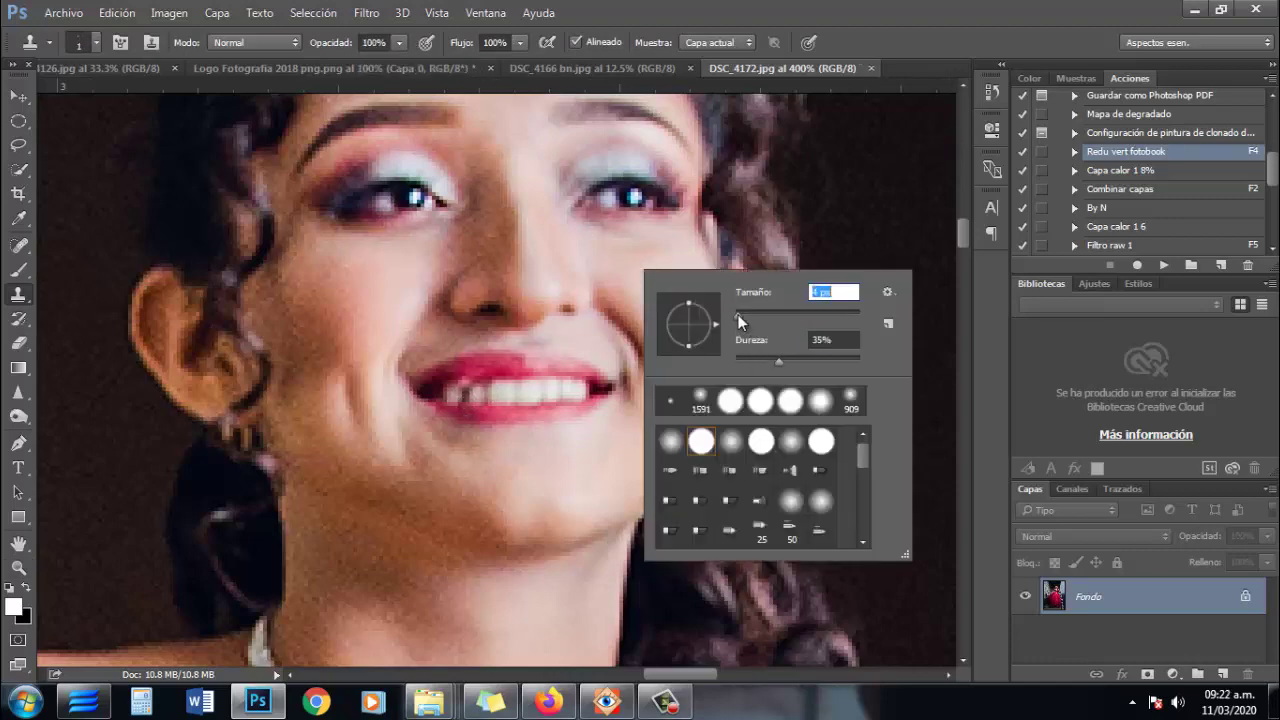
{"action": "left_click_drag", "start_coordinate": [736, 314], "coordinate": [741, 314]}
{"action": "key", "text": "Return"}
{"action": "key", "text": "ctrl+0"}
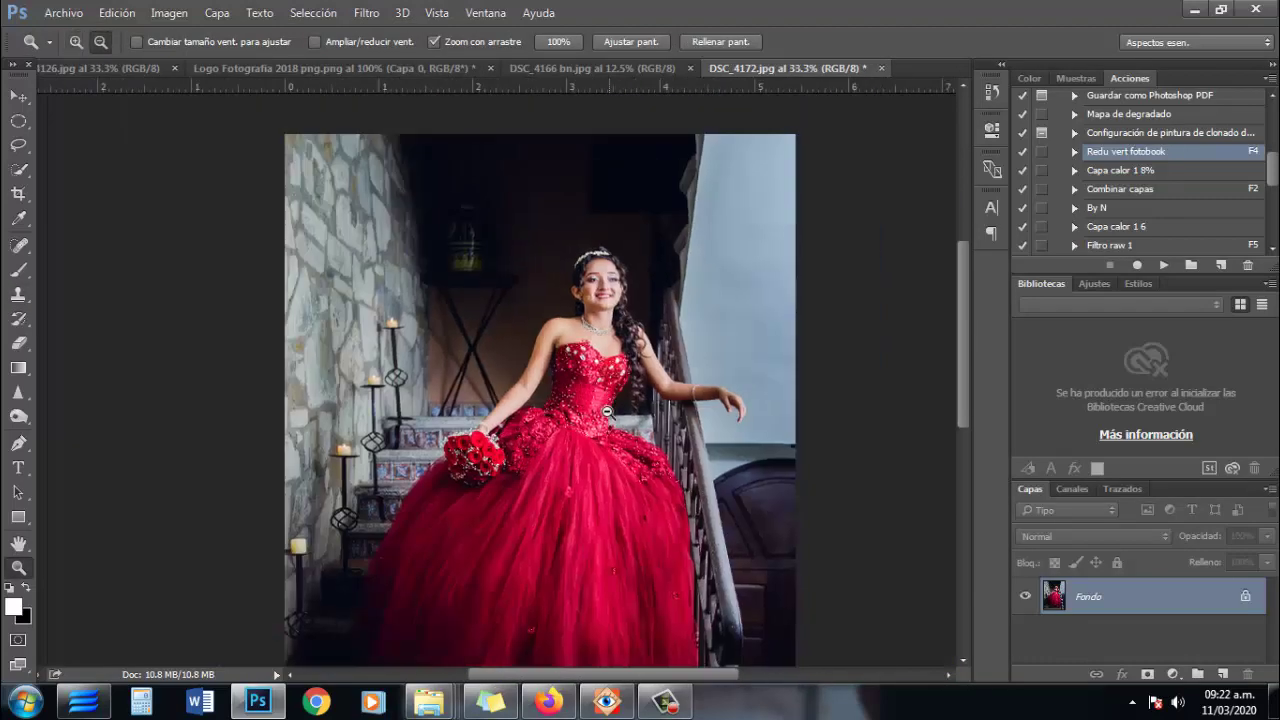
{"action": "left_click", "coordinate": [18, 96]}
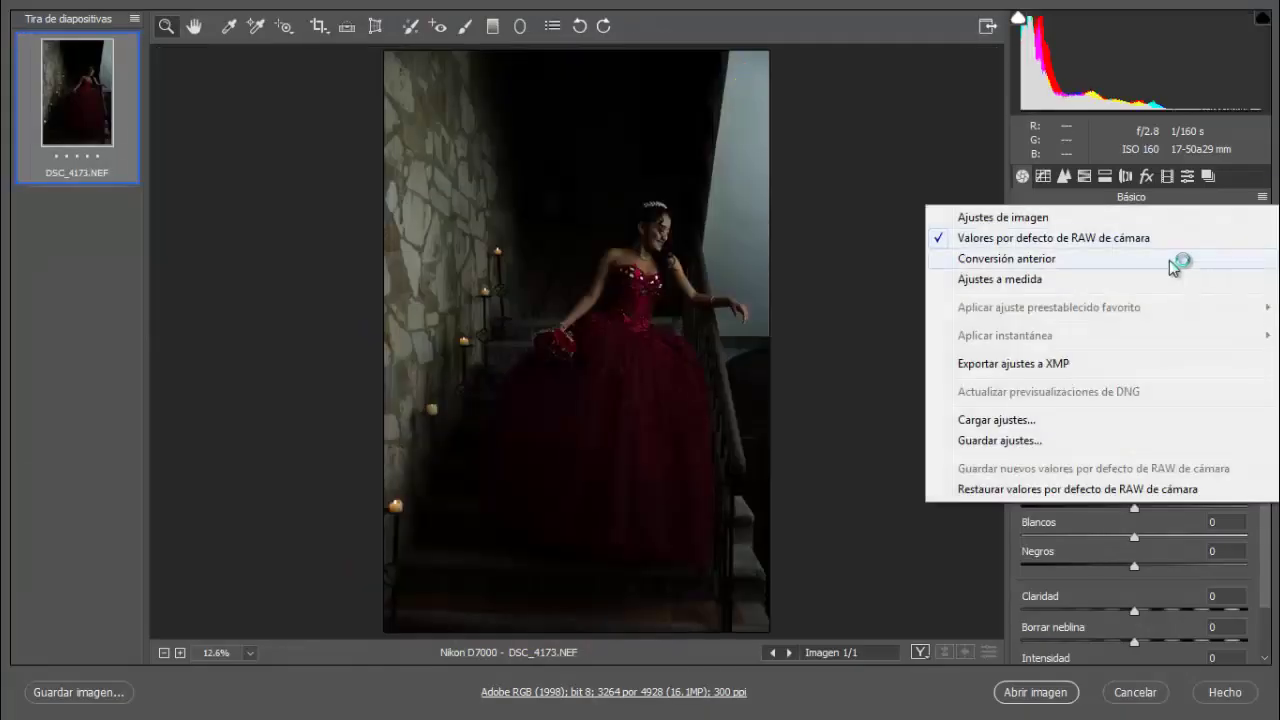
Give DSC_4173.NEF the previous raw settings, then crop, watermark and save it as DSC_4173.jpg.
{"action": "left_click", "coordinate": [1232, 655]}
{"action": "type", "text": "Jose"}
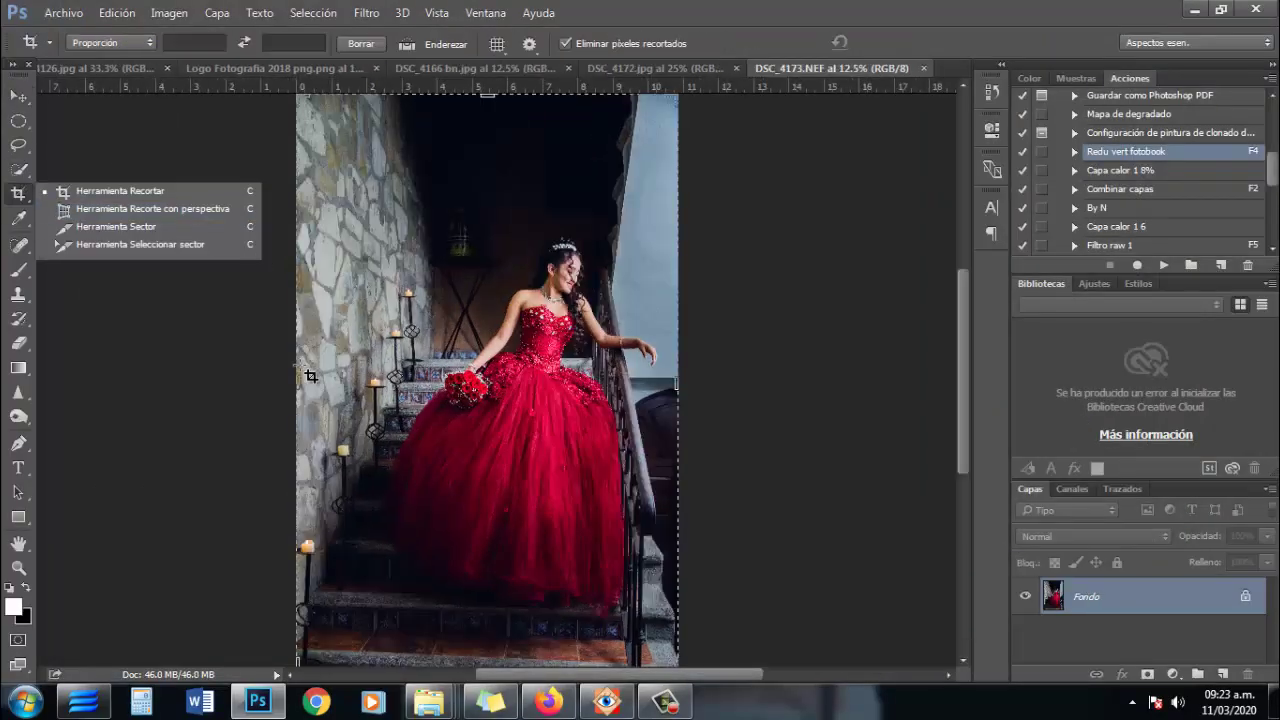
{"action": "key", "text": "F4"}
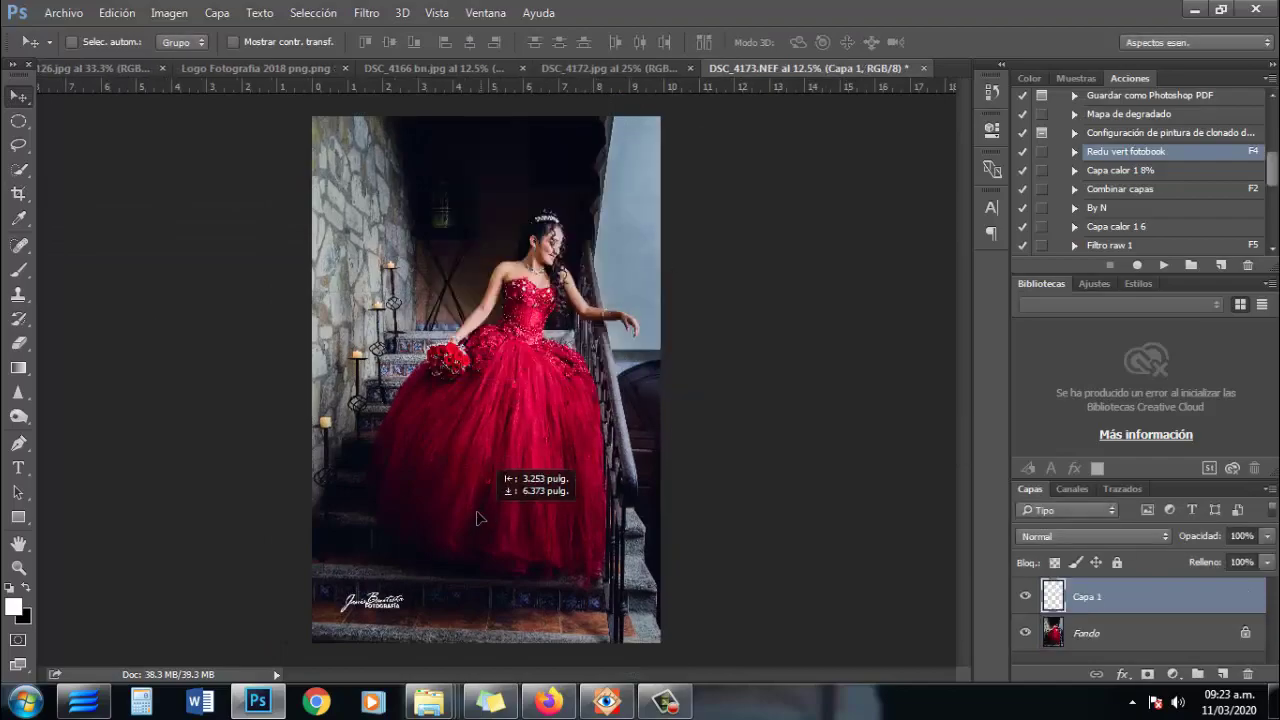
{"action": "left_click", "coordinate": [565, 222]}
{"action": "key", "text": "ctrl+0"}
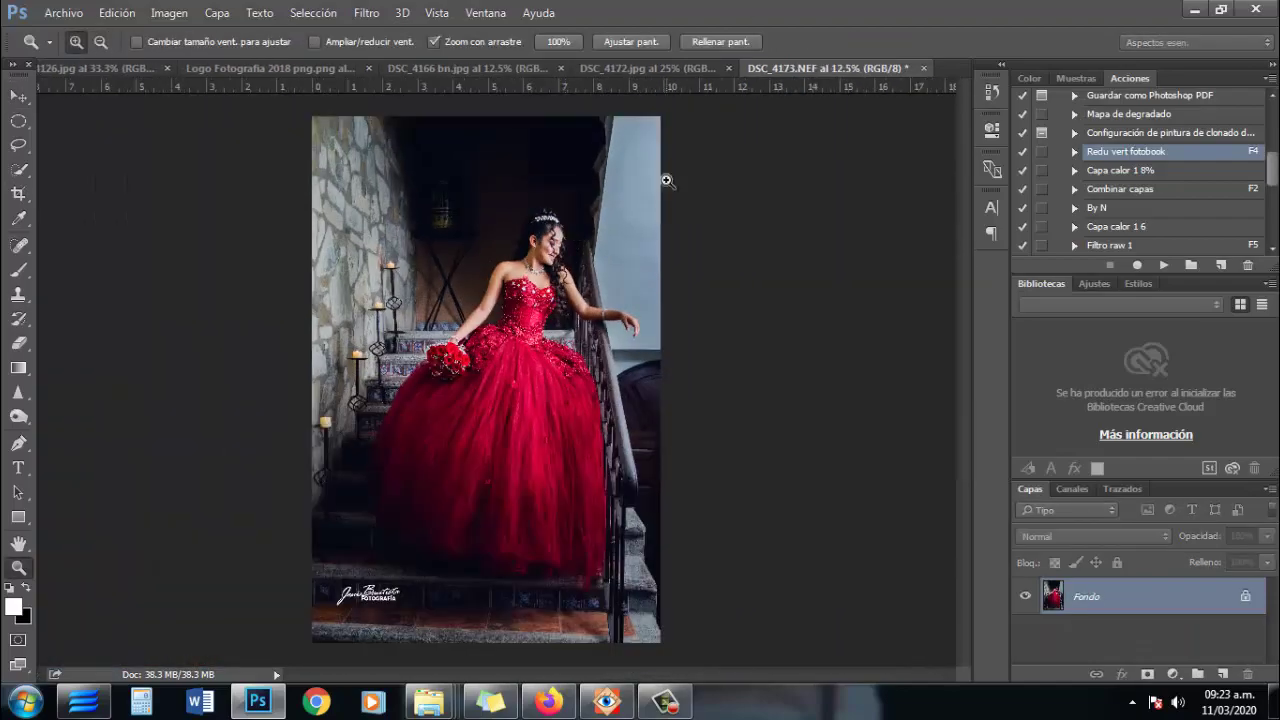
{"action": "key", "text": "F4"}
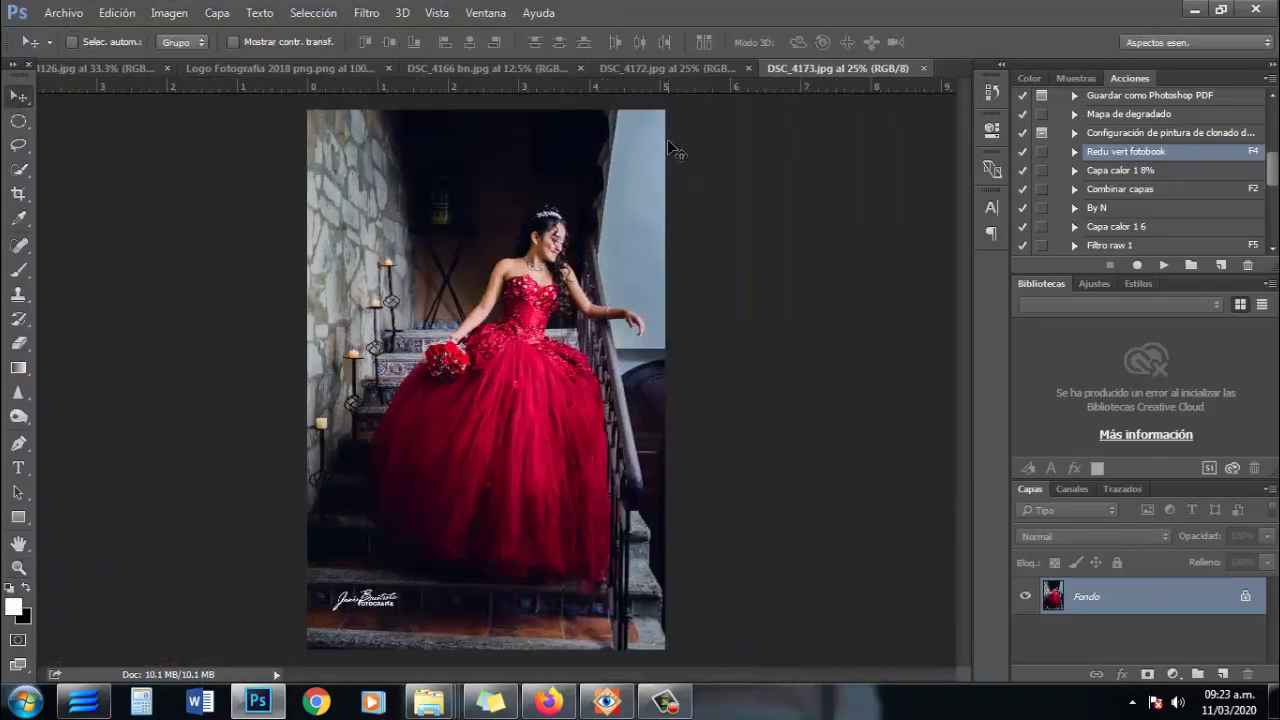
{"action": "key", "text": "ctrl+q"}
{"action": "key", "text": "n"}
Apply the previous raw settings (exposure +2.85) to DSC_4174.NEF and open it in Photoshop.
{"action": "key", "text": "Right"}
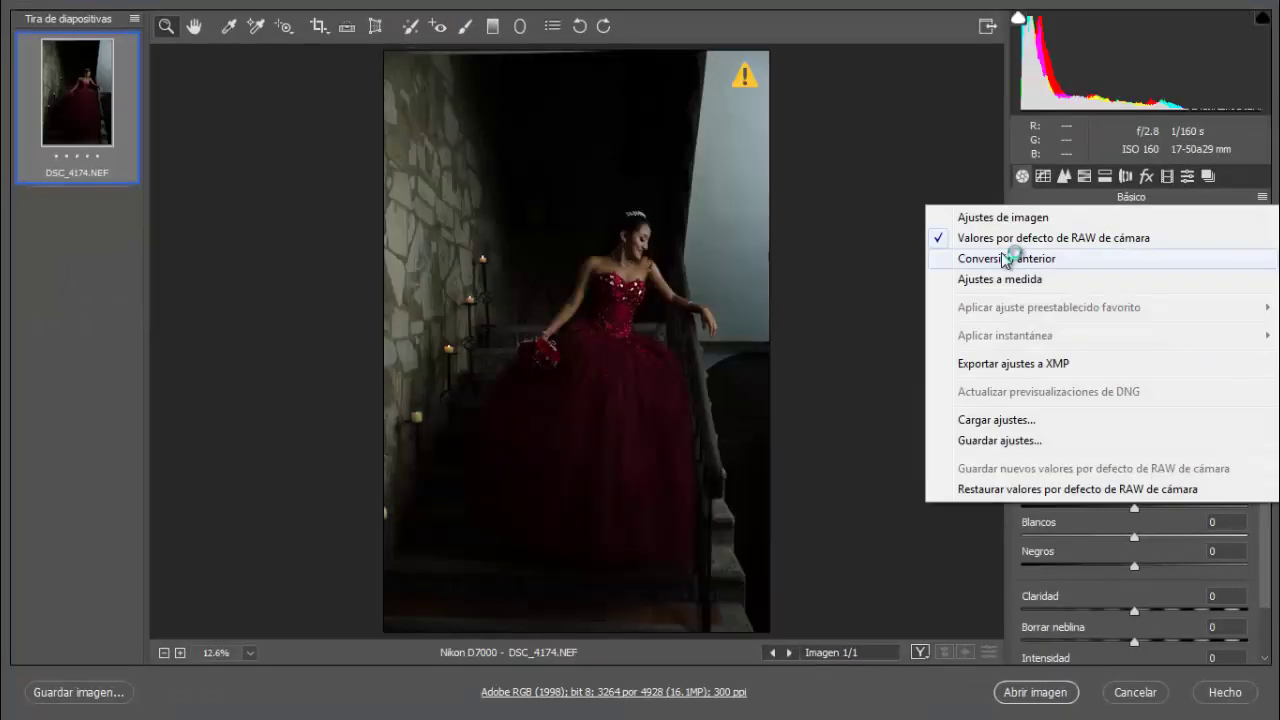
{"action": "left_click", "coordinate": [1014, 251]}
{"action": "left_click", "coordinate": [708, 434]}
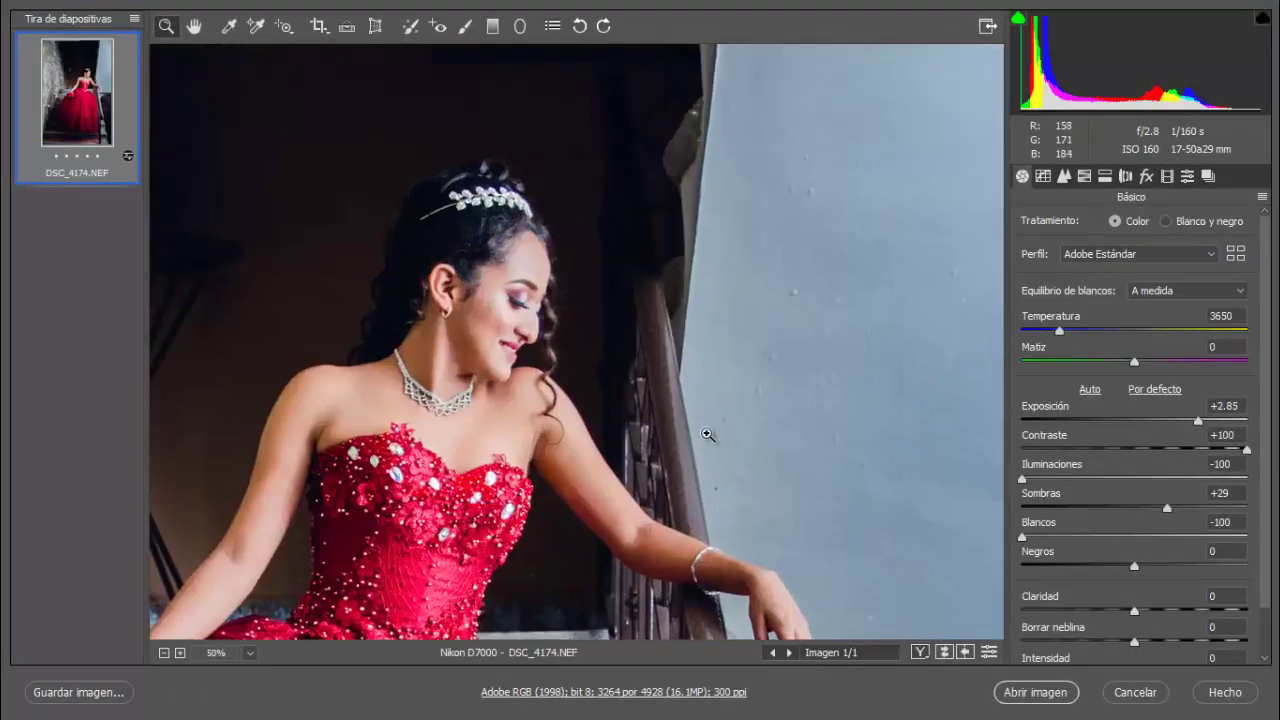
{"action": "left_click", "coordinate": [883, 597], "text": "alt"}
{"action": "key", "text": "Return"}
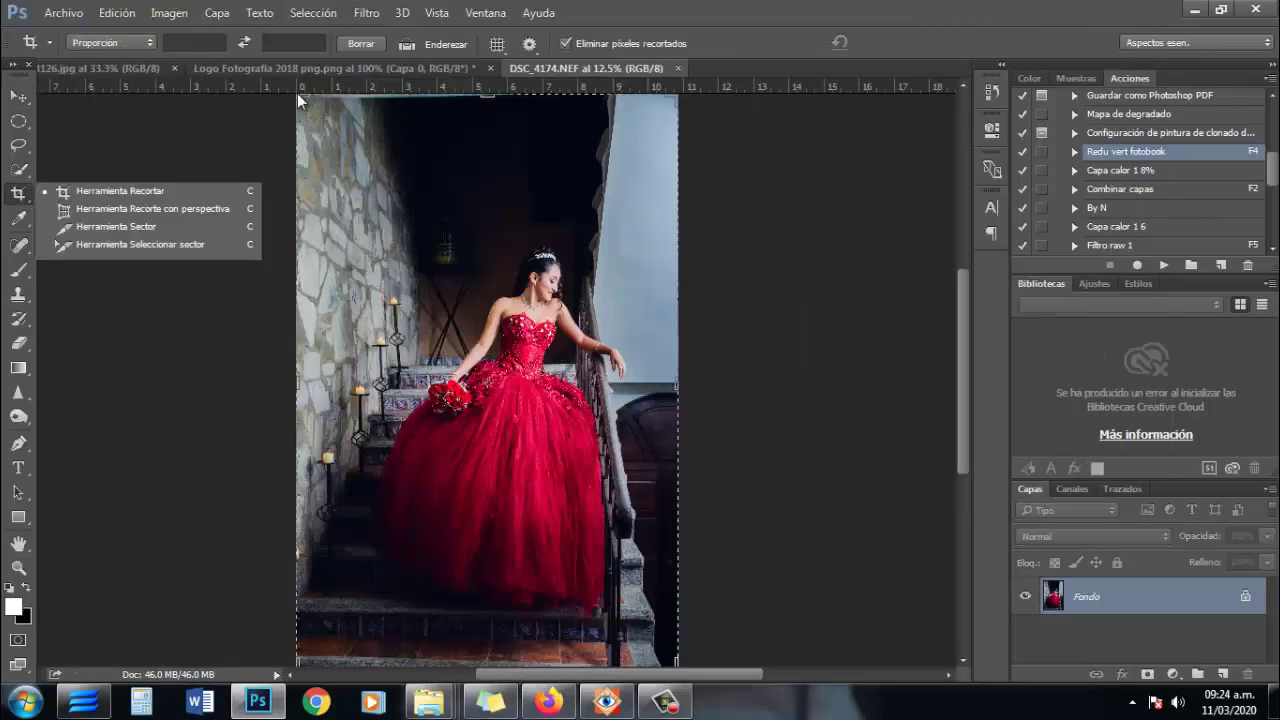
Crop DSC_4174 vertically, paste the logo watermark bottom-left, and save as flattened DSC_4174.jpg.
{"action": "left_click_drag", "start_coordinate": [297, 93], "coordinate": [312, 130]}
{"action": "key", "text": "z"}
{"action": "key", "text": "Return"}
{"action": "left_click", "coordinate": [547, 245]}
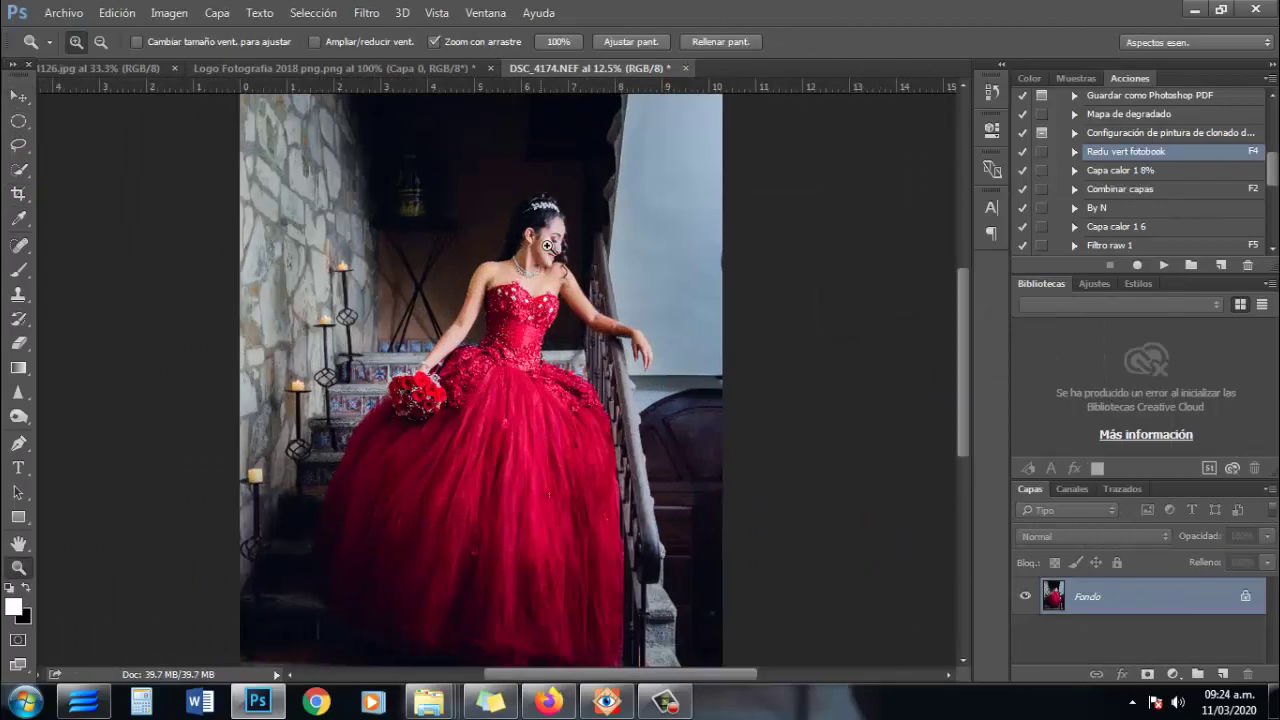
{"action": "key", "text": "ctrl+0"}
{"action": "key", "text": "ctrl+v"}
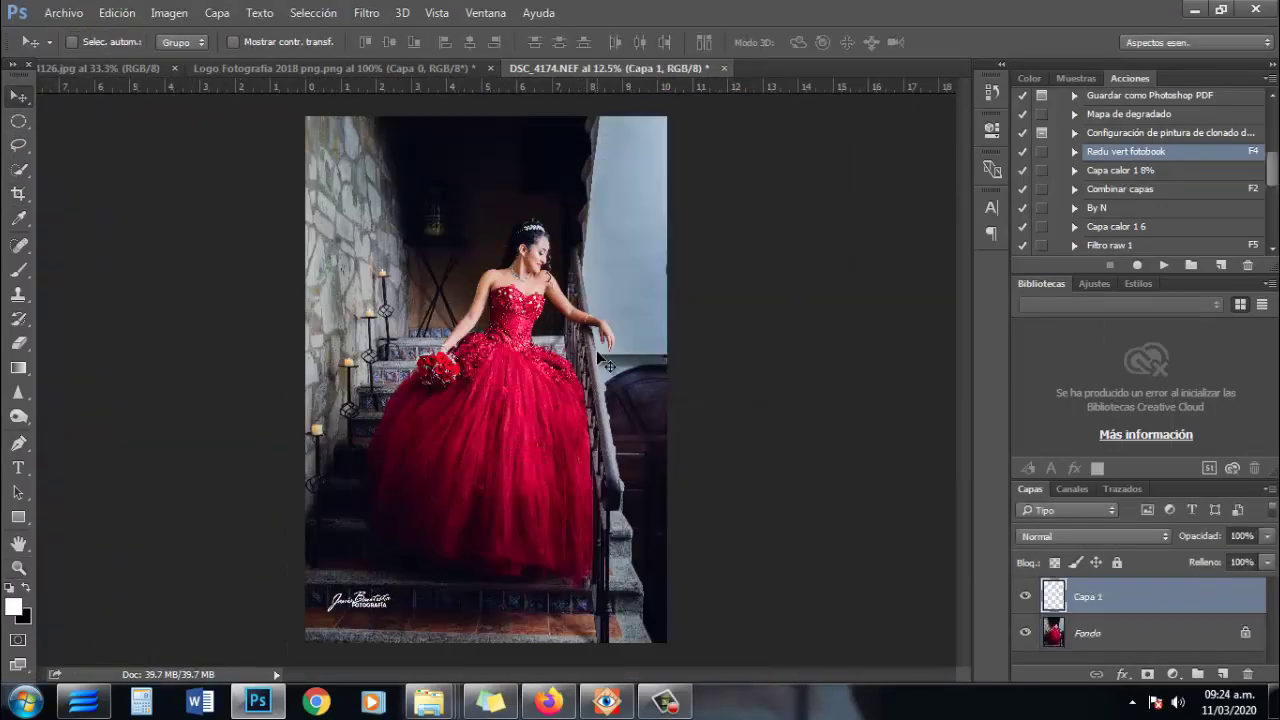
{"action": "key", "text": "F4"}
{"action": "key", "text": "Return"}
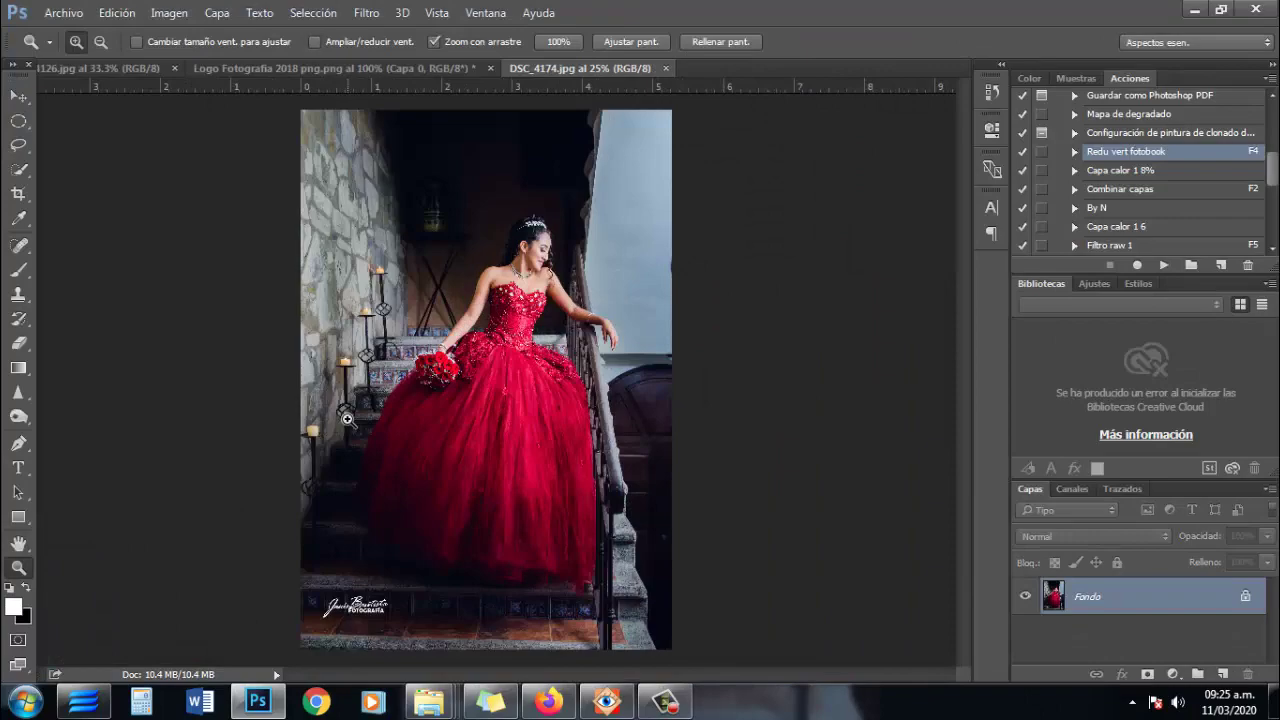
Duplicate the Fondo layer and turn the copy black and white with the By N action.
{"action": "left_click", "coordinate": [667, 522]}
{"action": "right_click", "coordinate": [1083, 596]}
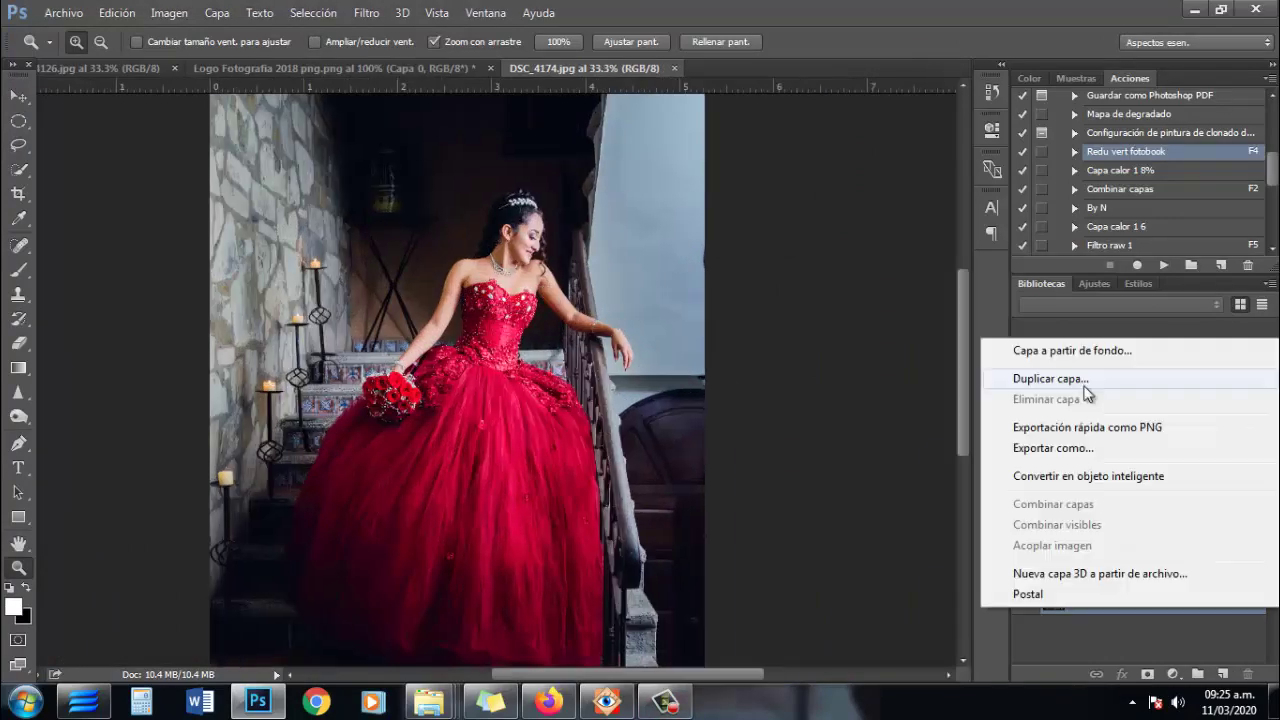
{"action": "left_click", "coordinate": [1083, 384]}
{"action": "key", "text": "Return"}
{"action": "left_click", "coordinate": [1097, 207]}
{"action": "left_click", "coordinate": [1163, 265]}
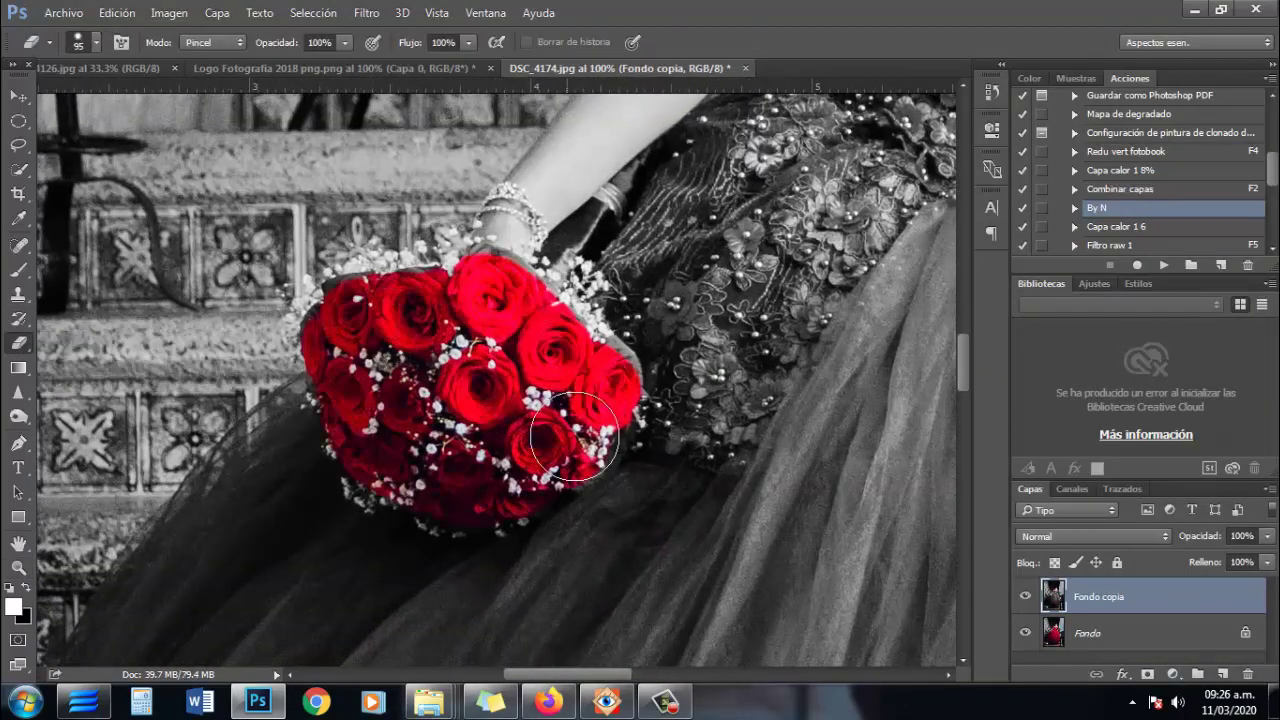
Erase over the red bouquet with a 46 px eraser and flatten to one layer.
{"action": "right_click", "coordinate": [512, 340]}
{"action": "type", "text": "46"}
{"action": "key", "text": "Return"}
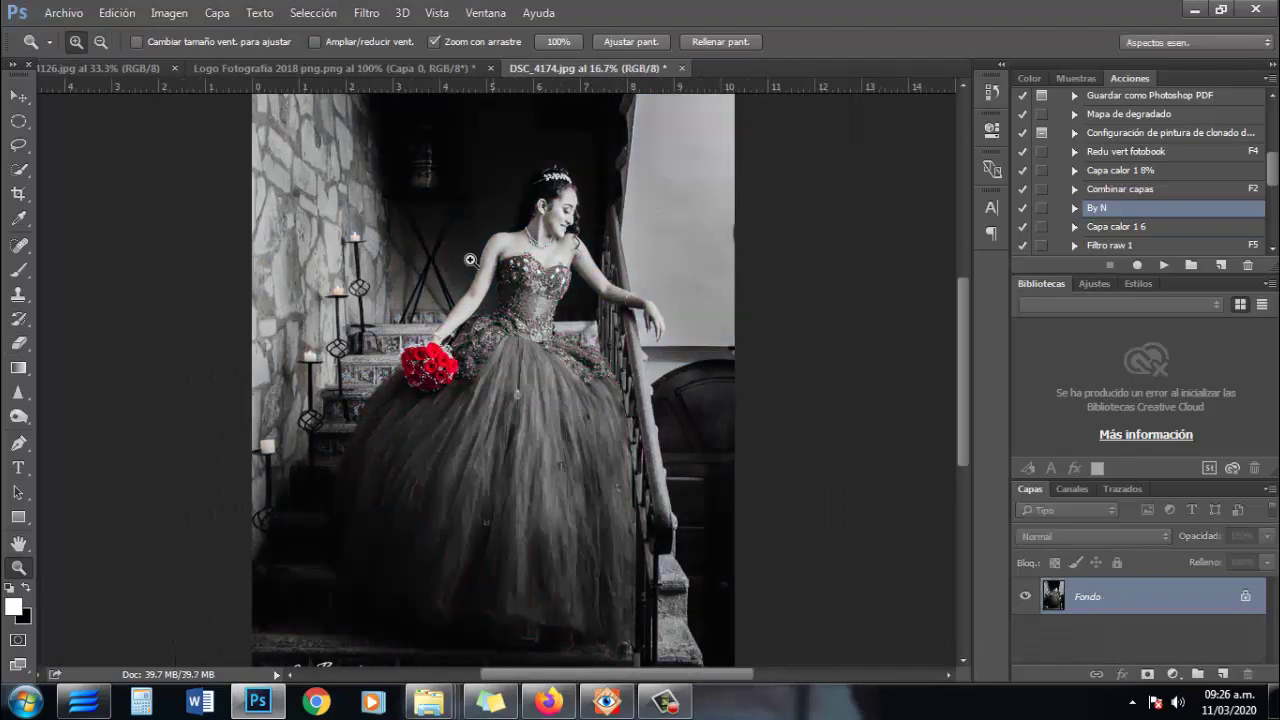
{"action": "key", "text": "ctrl+minus"}
{"action": "key", "text": "v"}
{"action": "key", "text": "z"}
{"action": "left_click", "coordinate": [506, 362]}
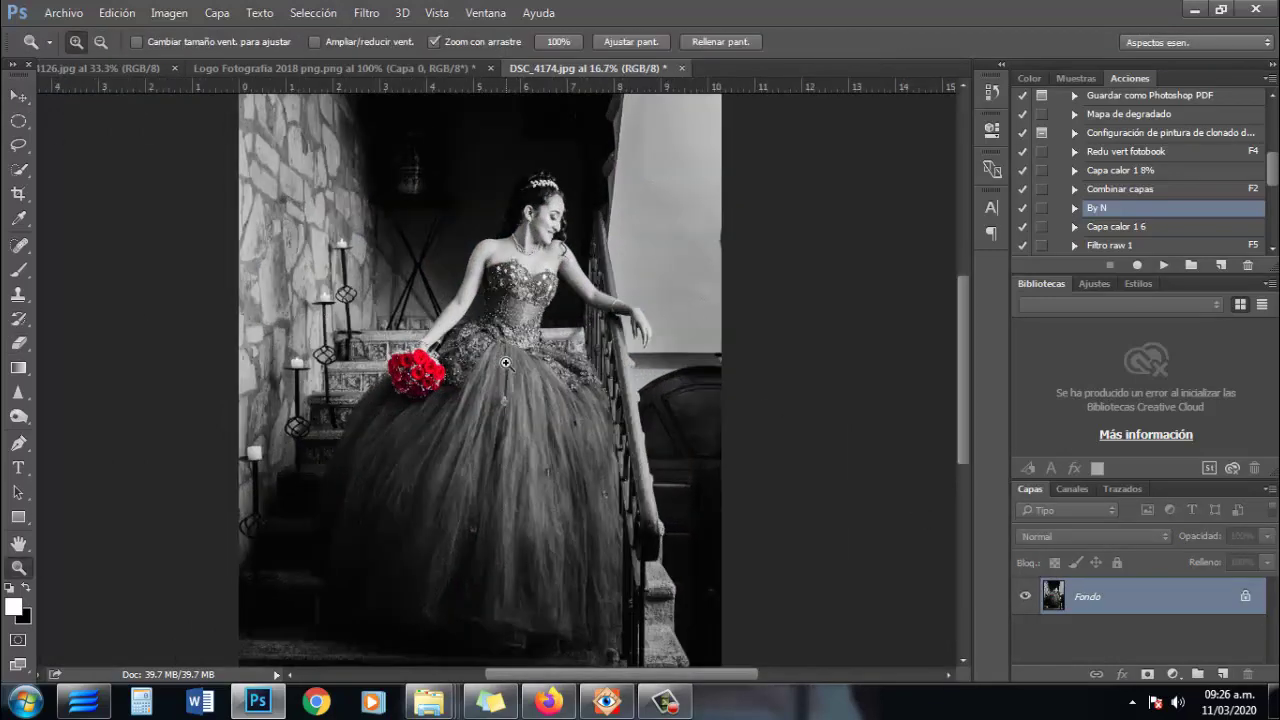